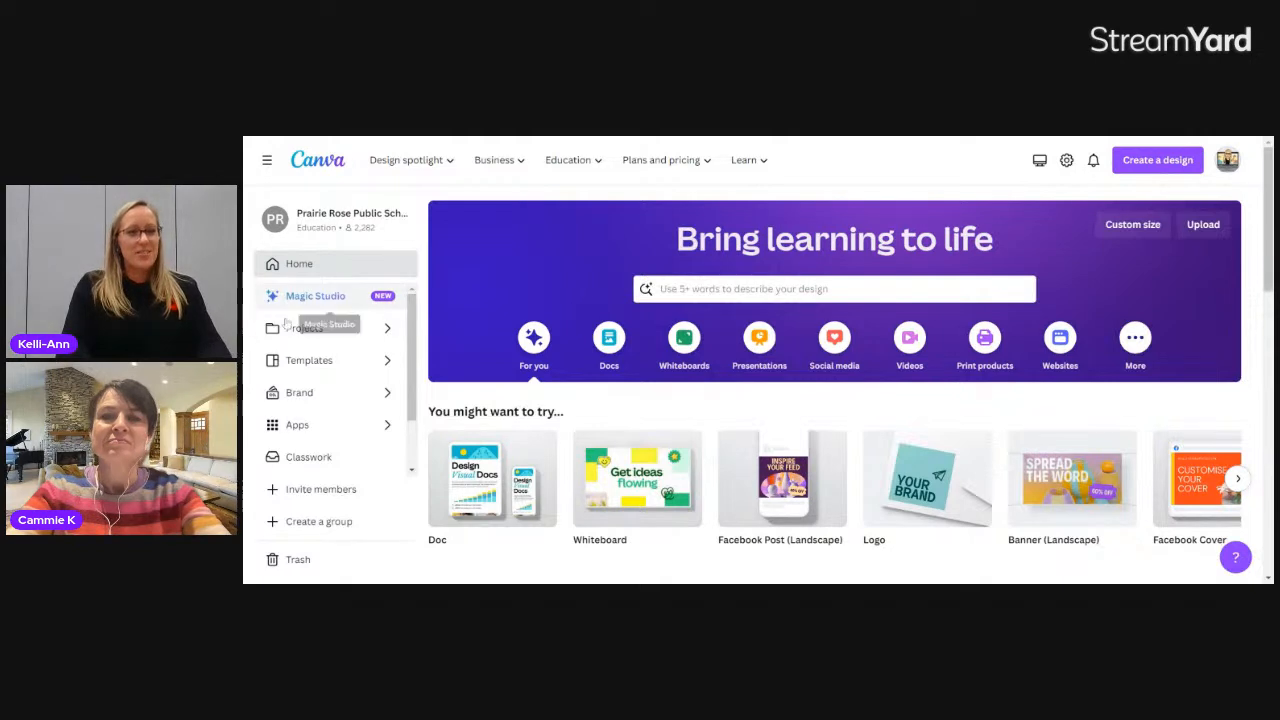
Step: Open Magic Studio and look through its AI tools, from Magic Design and Magic Write to the Magic Media options
{"action": "left_click", "coordinate": [362, 298]}
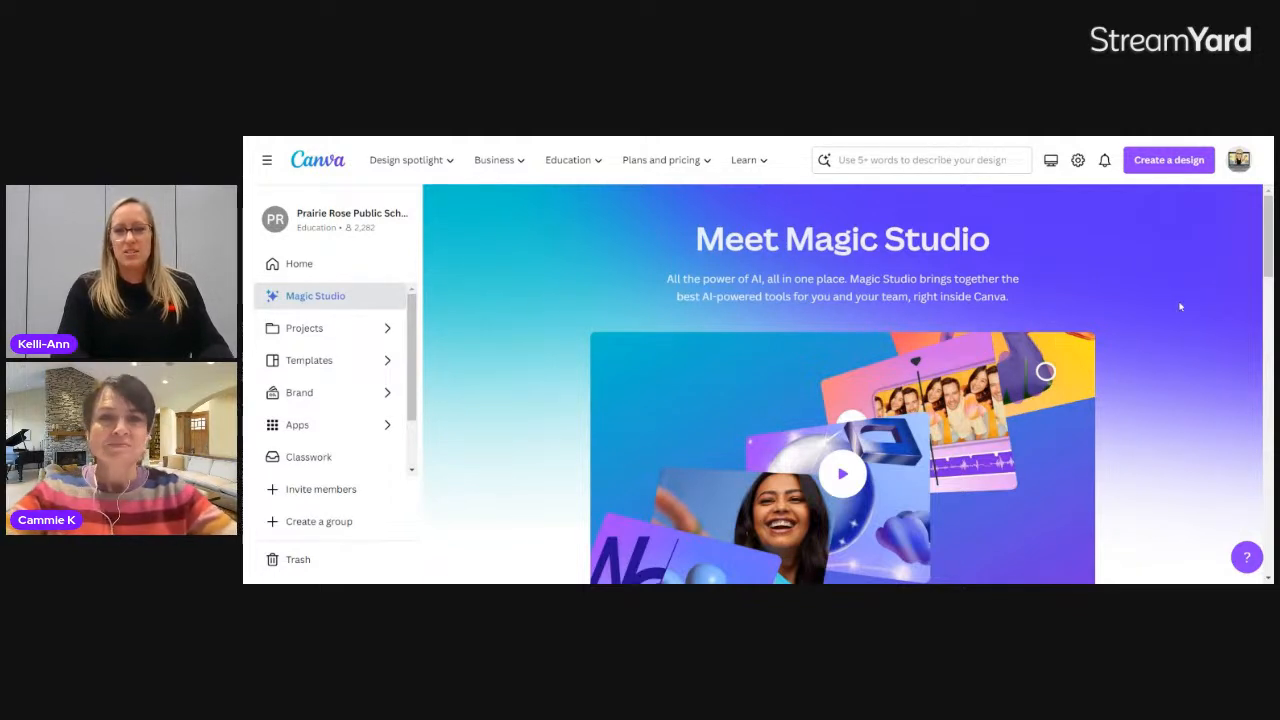
{"action": "scroll", "coordinate": [1180, 307], "scroll_direction": "down", "scroll_amount": 1}
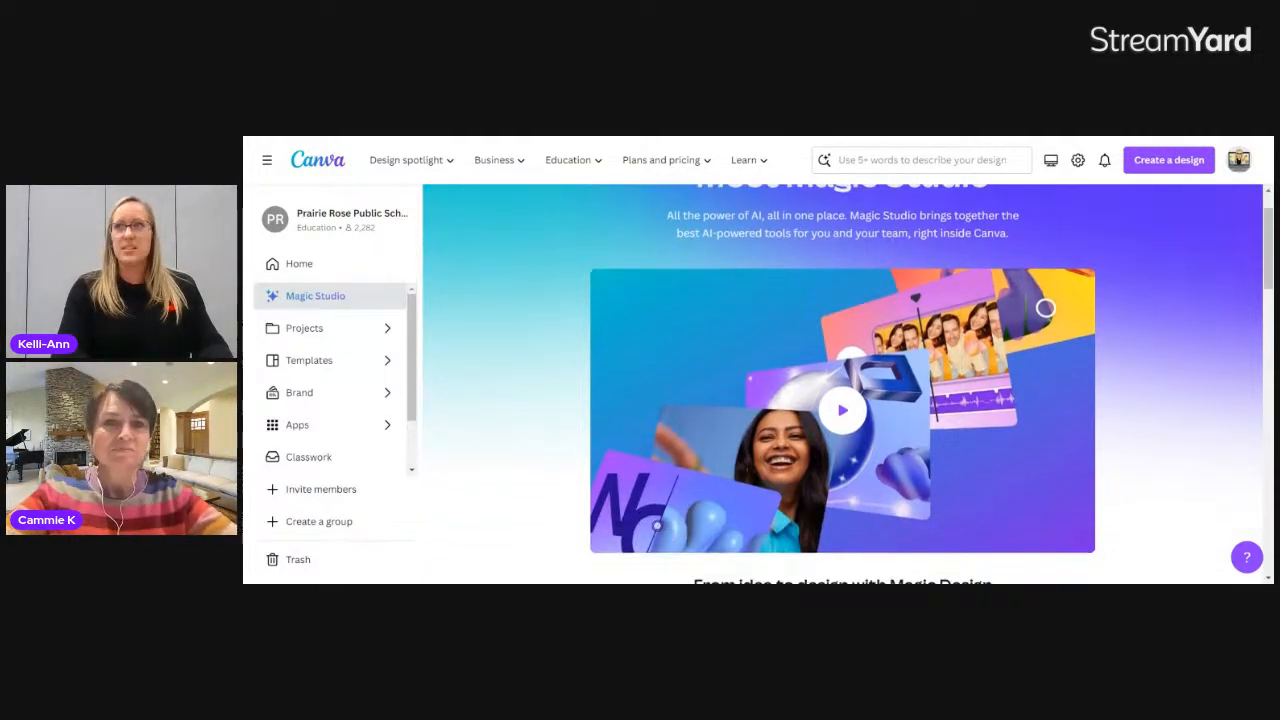
{"action": "scroll", "coordinate": [848, 384], "scroll_direction": "down", "scroll_amount": 1}
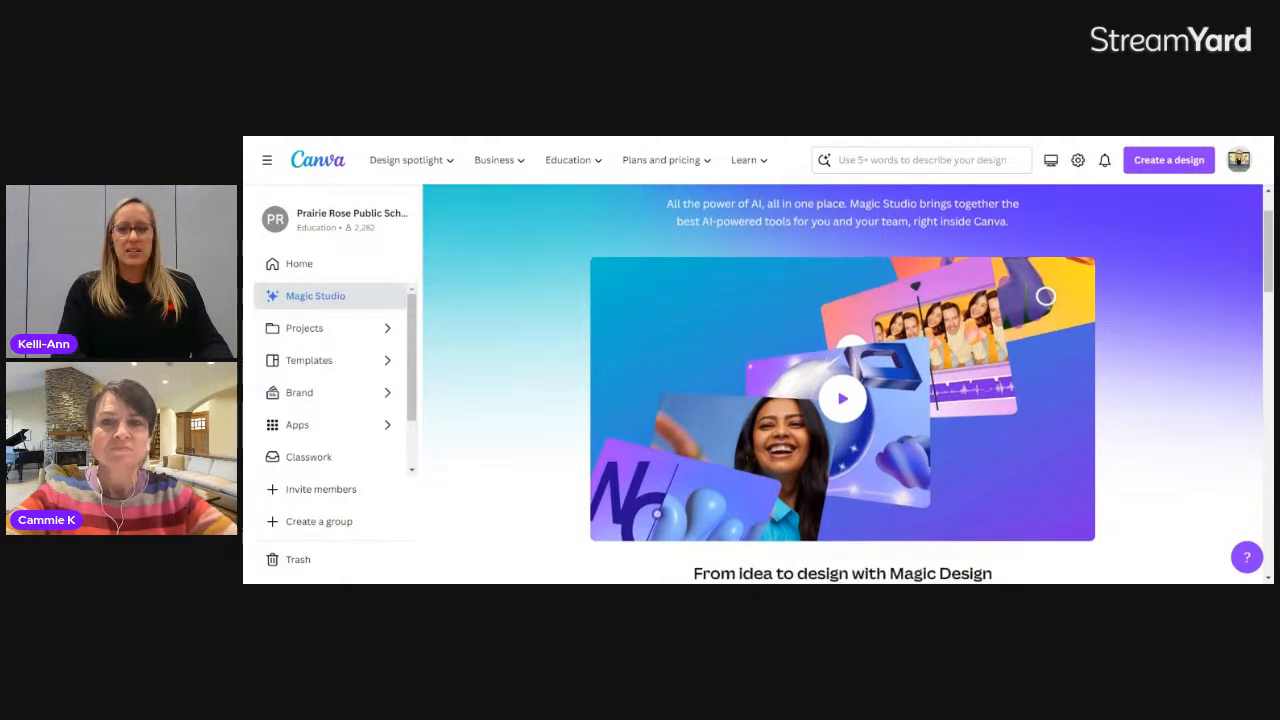
{"action": "scroll", "coordinate": [848, 384], "scroll_direction": "down", "scroll_amount": 1}
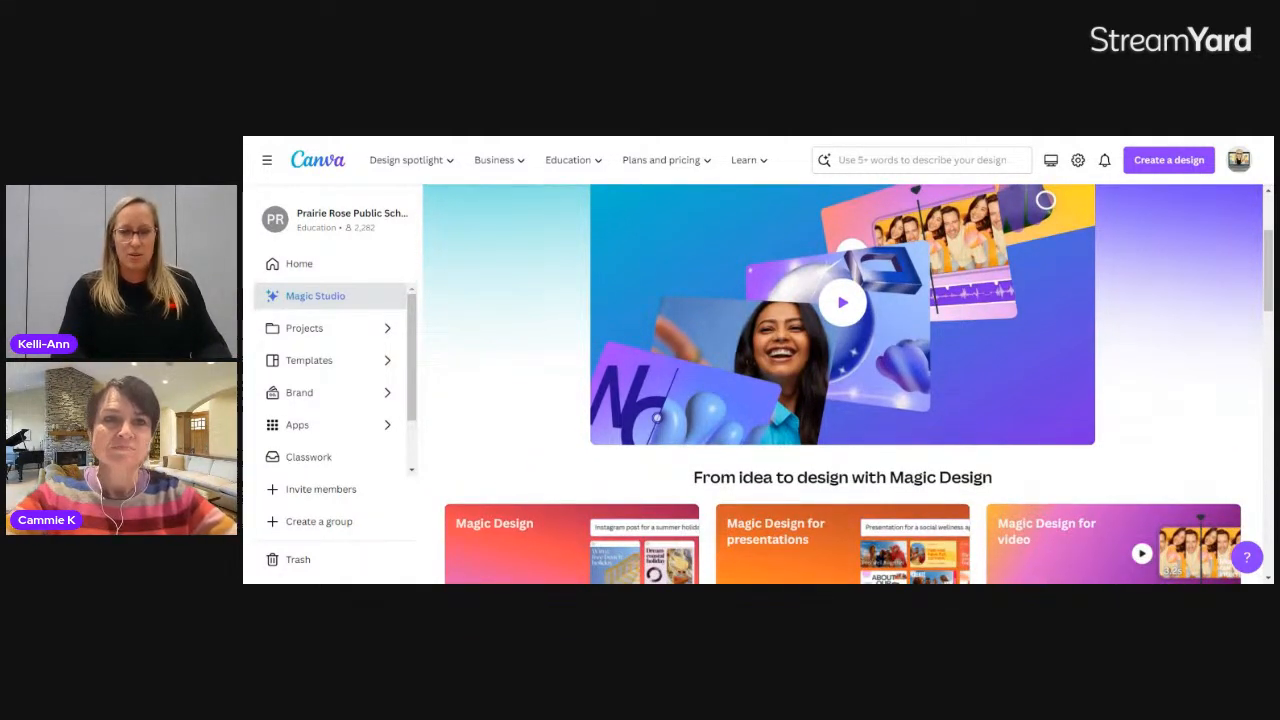
{"action": "scroll", "coordinate": [848, 384], "scroll_direction": "down", "scroll_amount": 1}
{"action": "scroll", "coordinate": [848, 384], "scroll_direction": "down", "scroll_amount": 2}
{"action": "scroll", "coordinate": [848, 384], "scroll_direction": "down", "scroll_amount": 3}
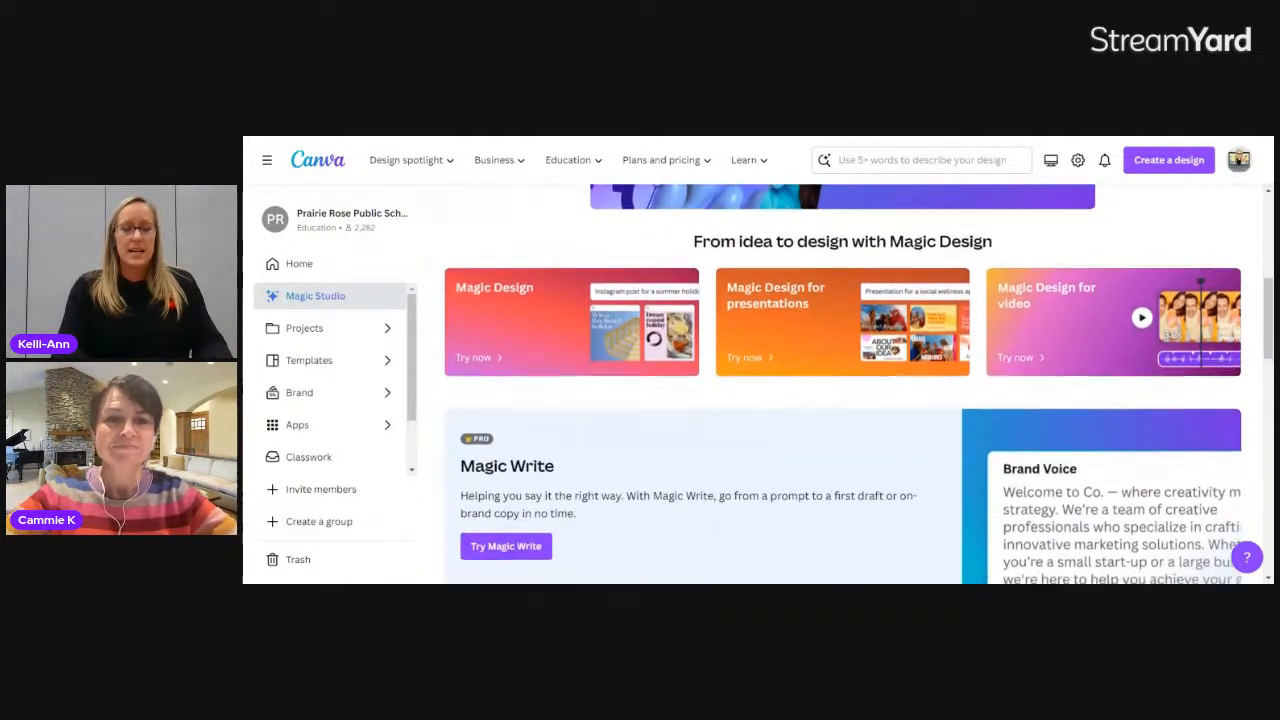
{"action": "scroll", "coordinate": [848, 384], "scroll_direction": "down", "scroll_amount": 1}
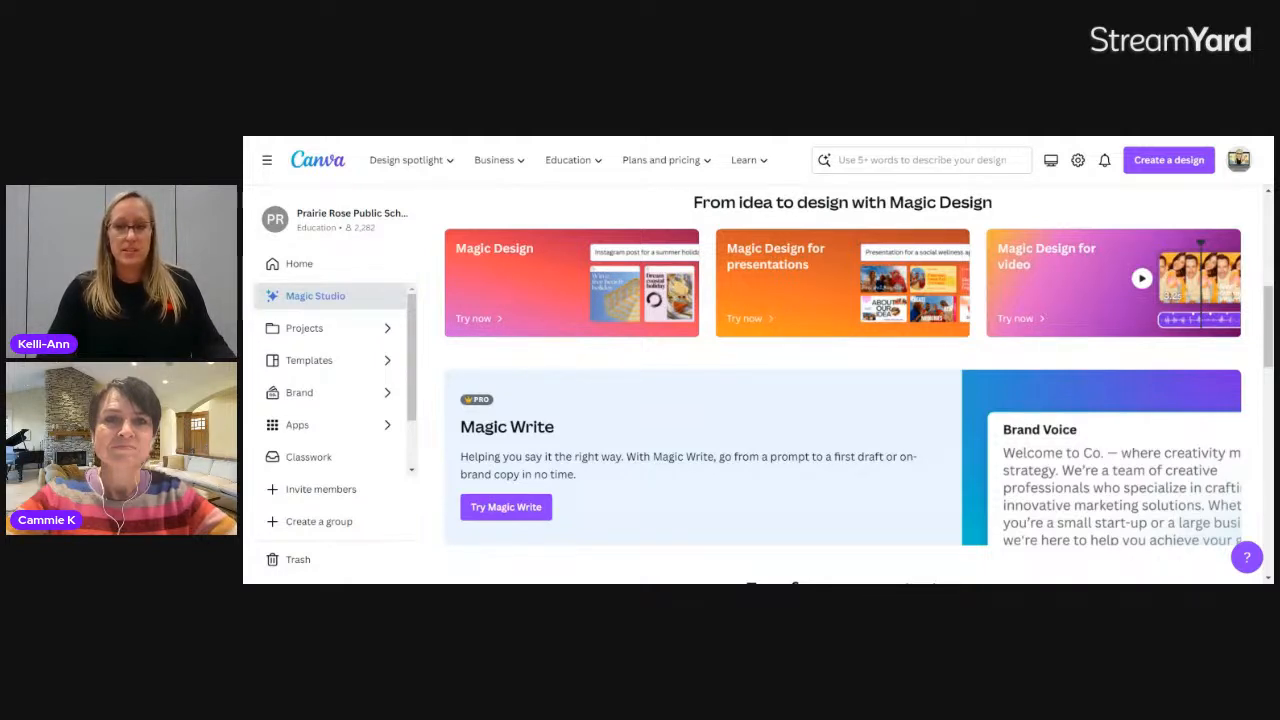
{"action": "scroll", "coordinate": [842, 380], "scroll_direction": "down", "scroll_amount": 1}
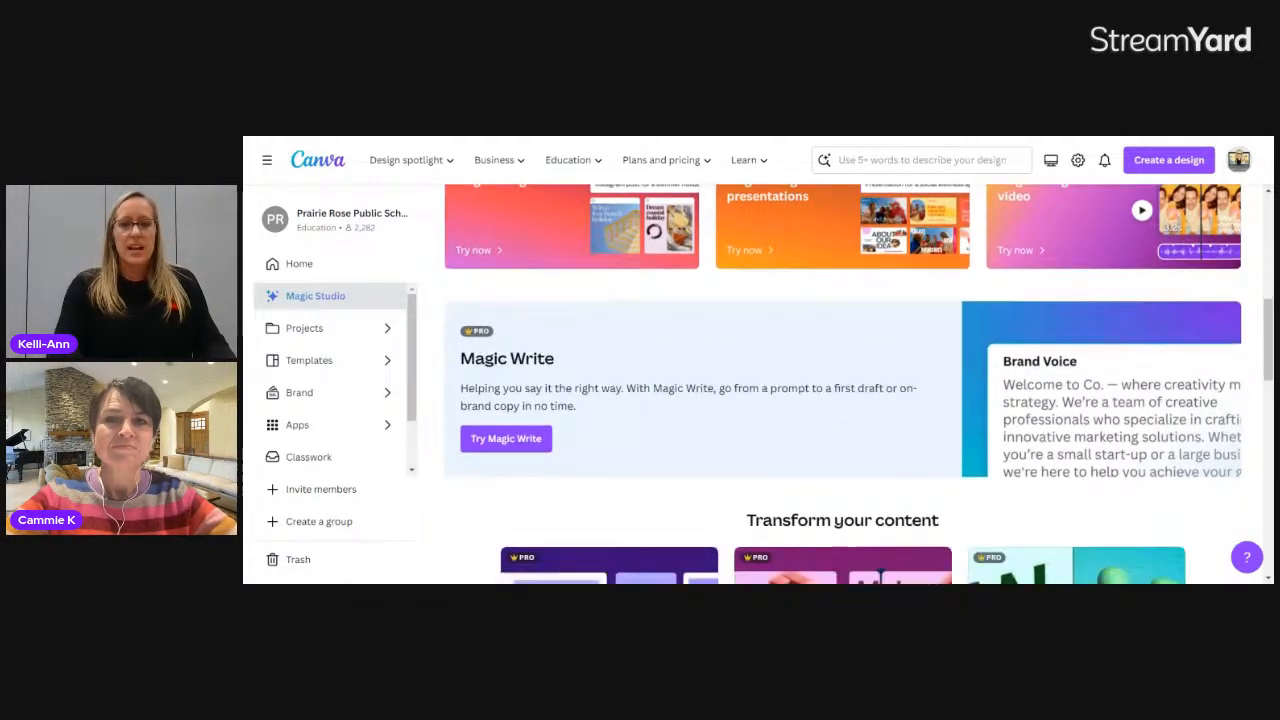
{"action": "scroll", "coordinate": [920, 235], "scroll_direction": "down", "scroll_amount": 1}
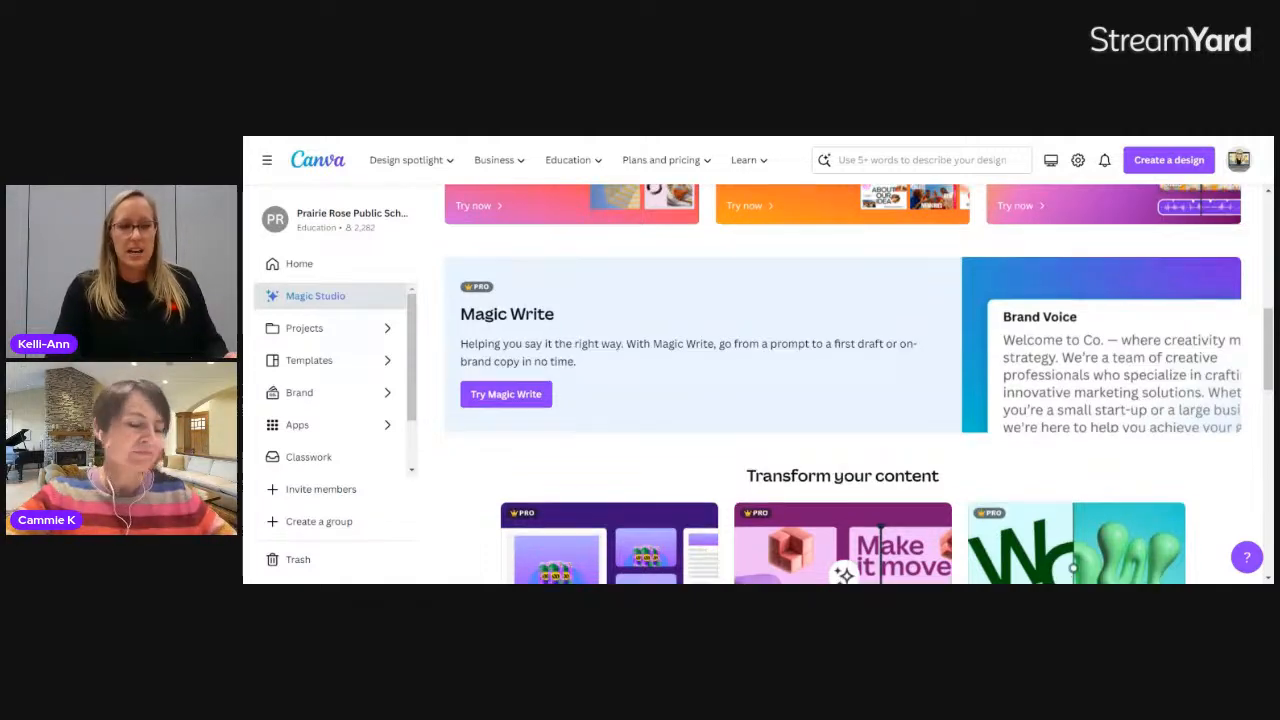
{"action": "scroll", "coordinate": [843, 384], "scroll_direction": "down", "scroll_amount": 1}
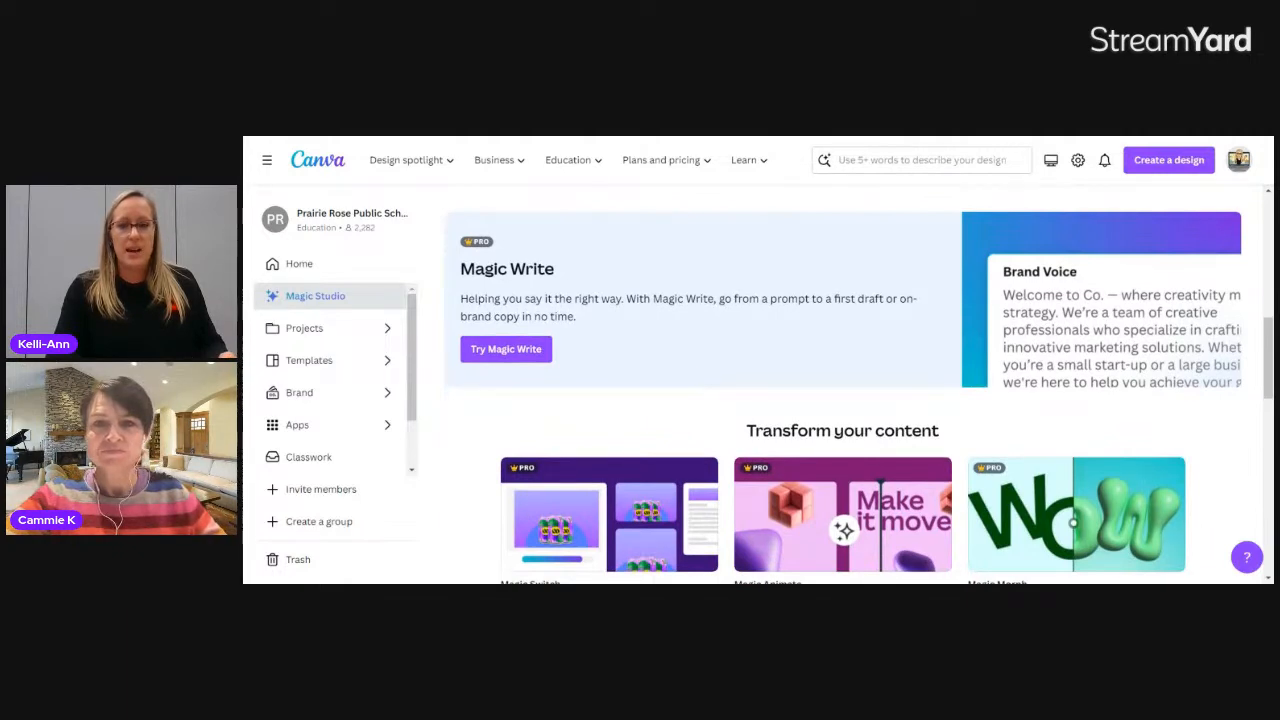
{"action": "scroll", "coordinate": [843, 384], "scroll_direction": "down", "scroll_amount": 4}
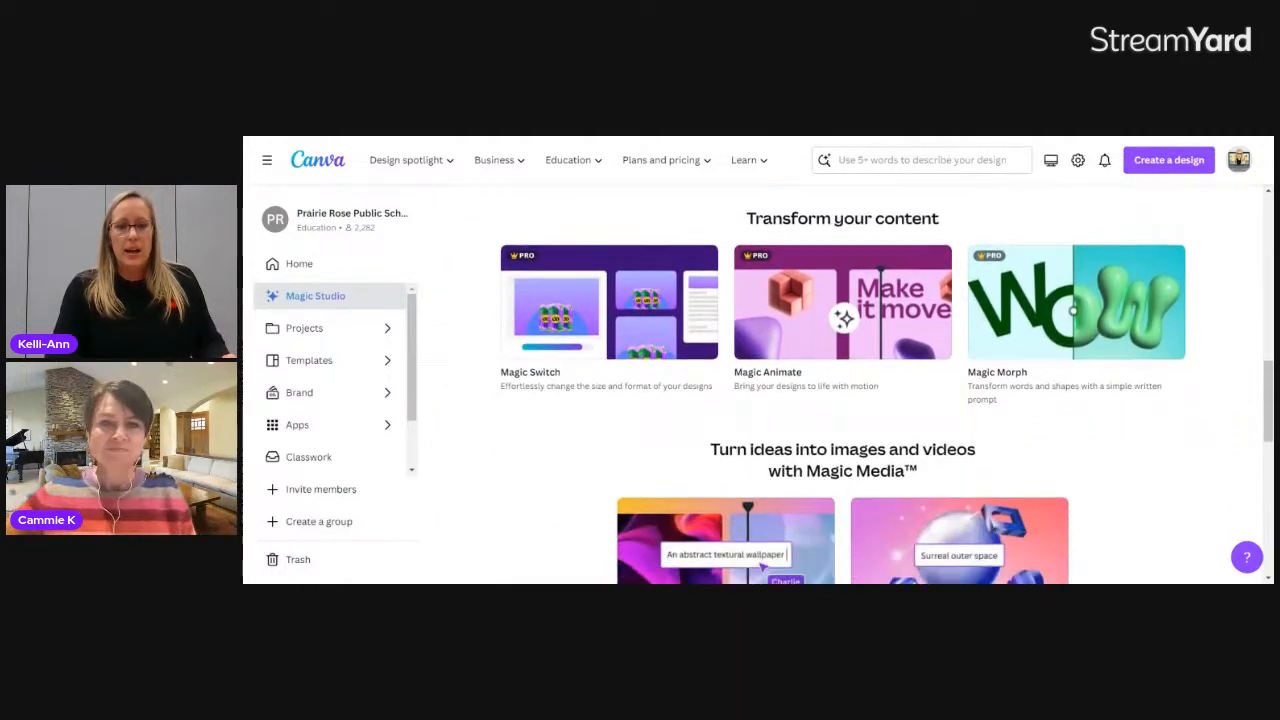
{"action": "scroll", "coordinate": [843, 384], "scroll_direction": "down", "scroll_amount": 4}
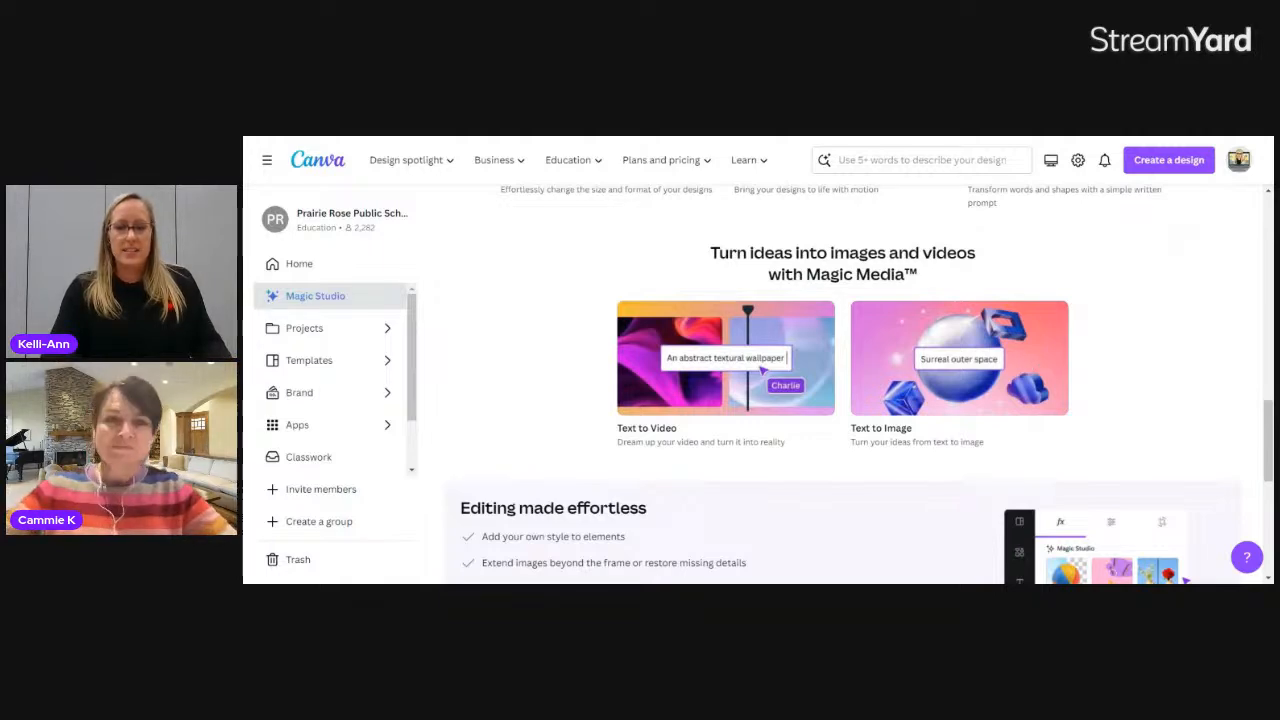
Step: Try out Text to Image from the Magic Media section and go to the untitled Instagram Post design
{"action": "left_click", "coordinate": [1031, 365]}
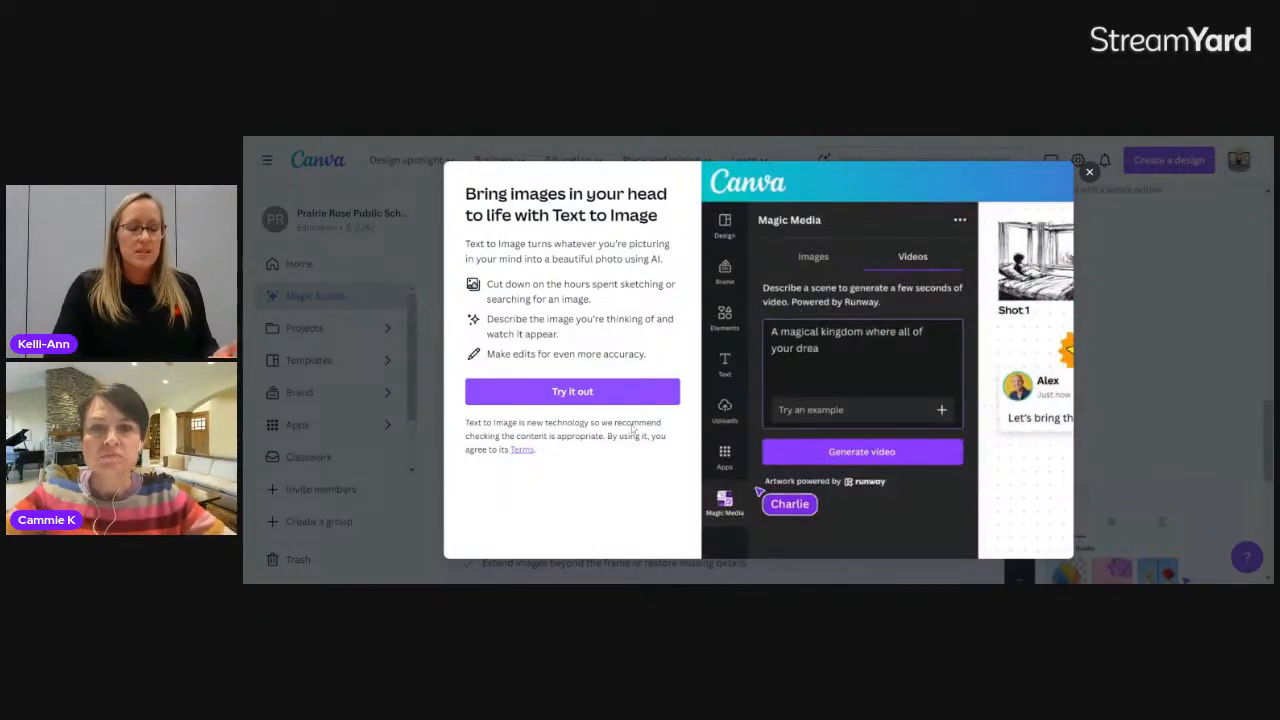
{"action": "left_click", "coordinate": [590, 394]}
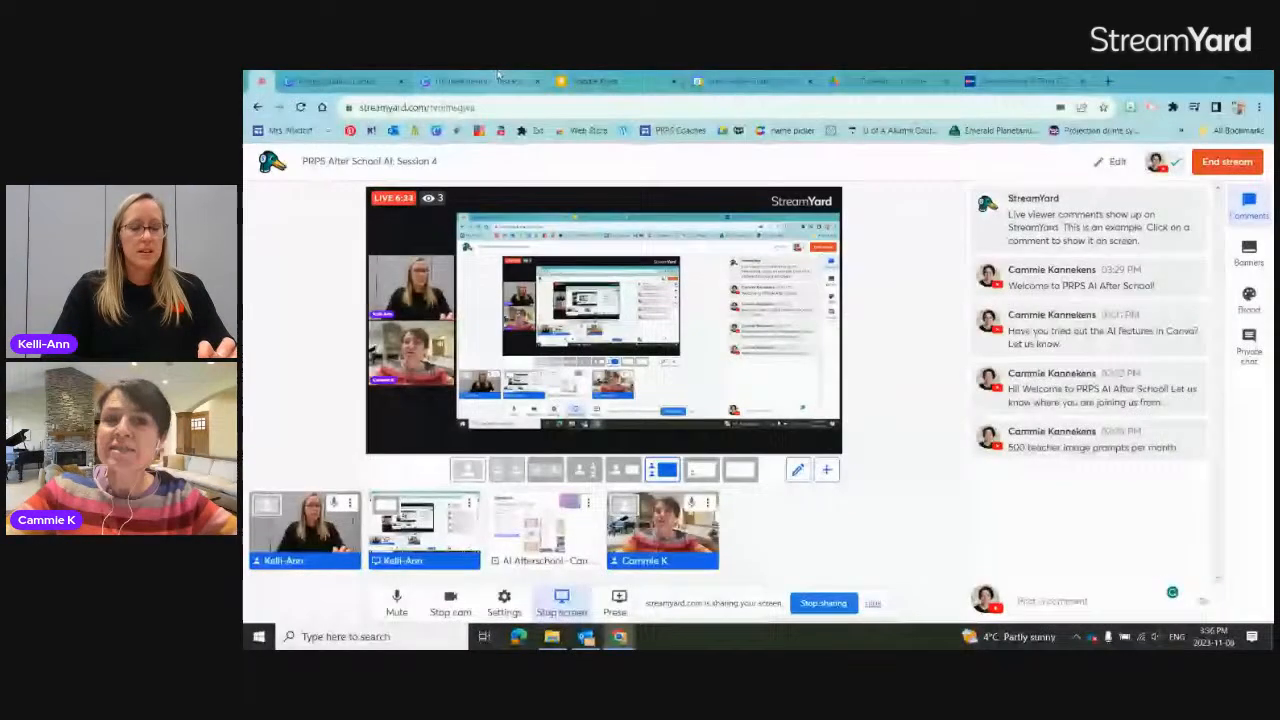
{"action": "left_click", "coordinate": [490, 80]}
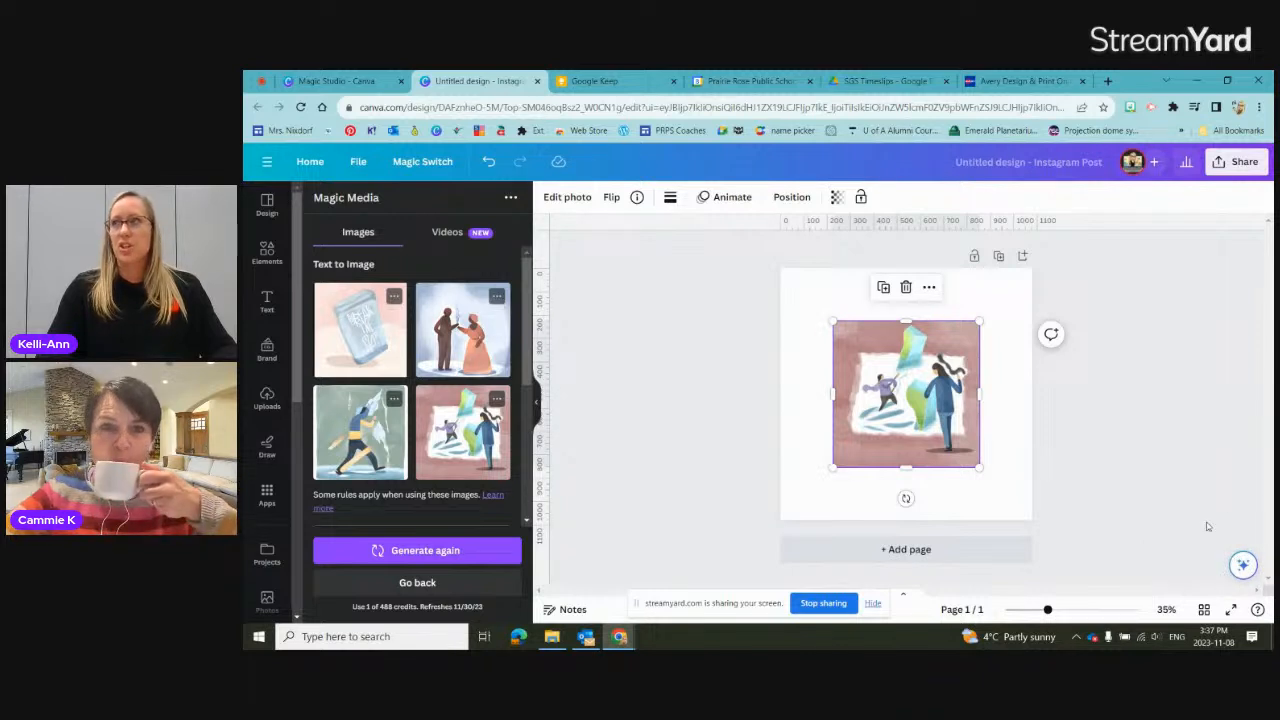
Step: View the AI image actions offered for the picture on the page, and deselect the picture
{"action": "left_click", "coordinate": [1244, 566]}
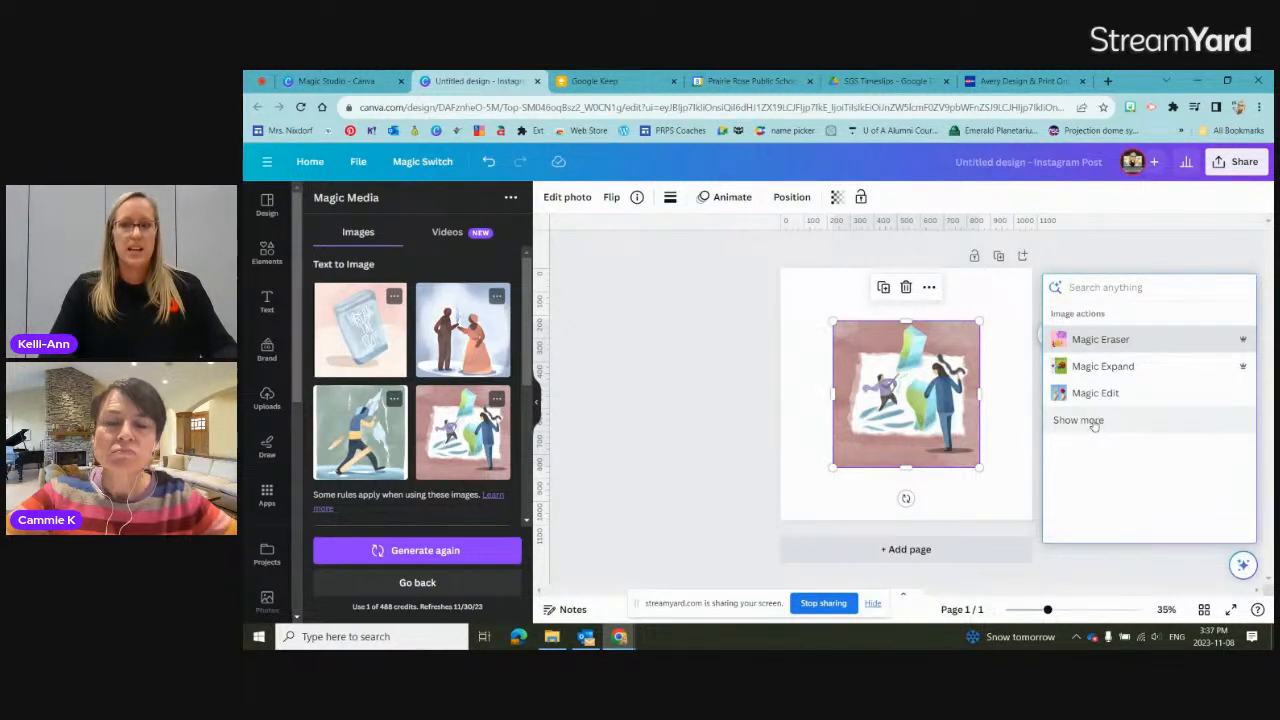
{"action": "left_click", "coordinate": [999, 304]}
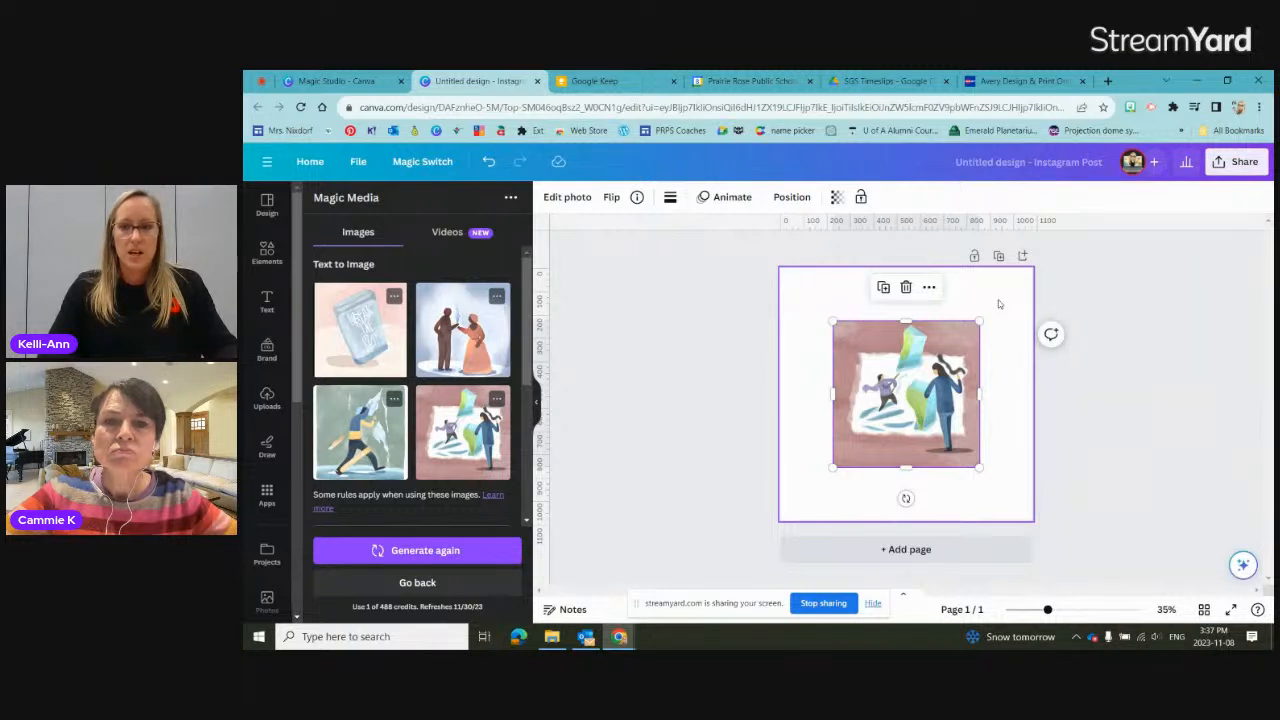
{"action": "left_click", "coordinate": [999, 304]}
Step: Generate text on the page with Magic Write using the prompt "provide 5 examples of idioms to turn into images"
{"action": "left_click", "coordinate": [1243, 564]}
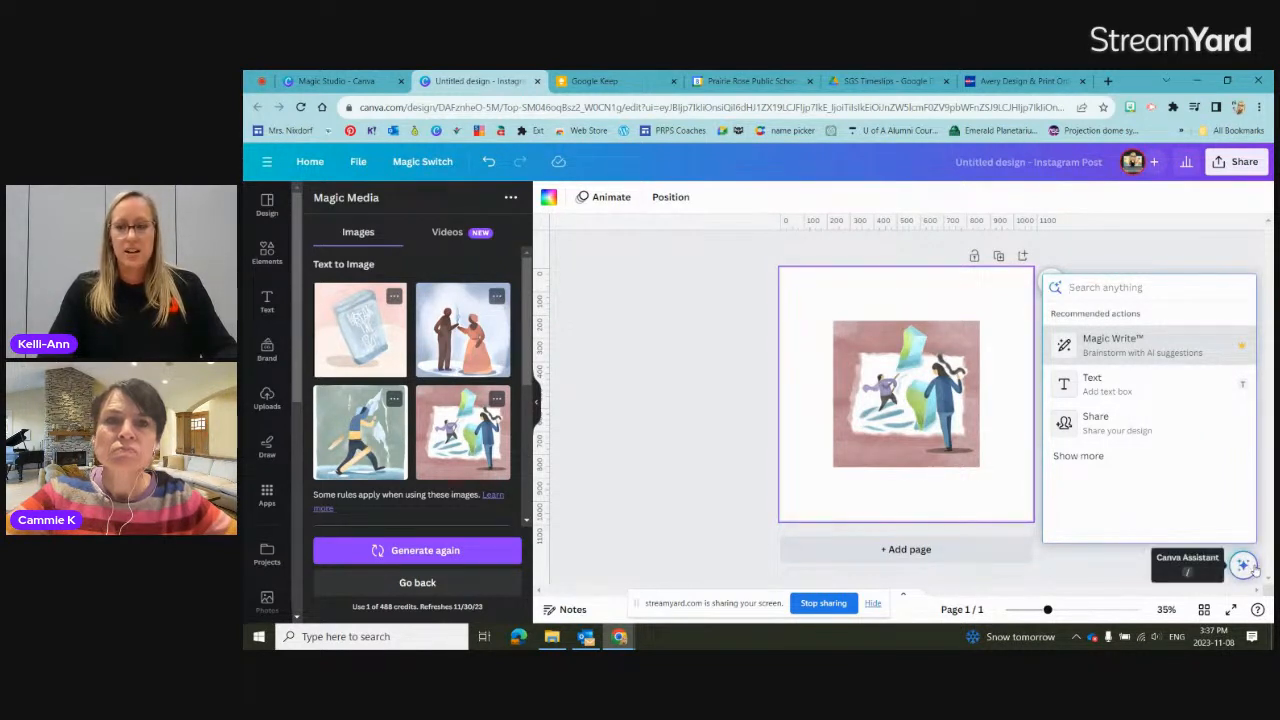
{"action": "left_click", "coordinate": [1225, 348]}
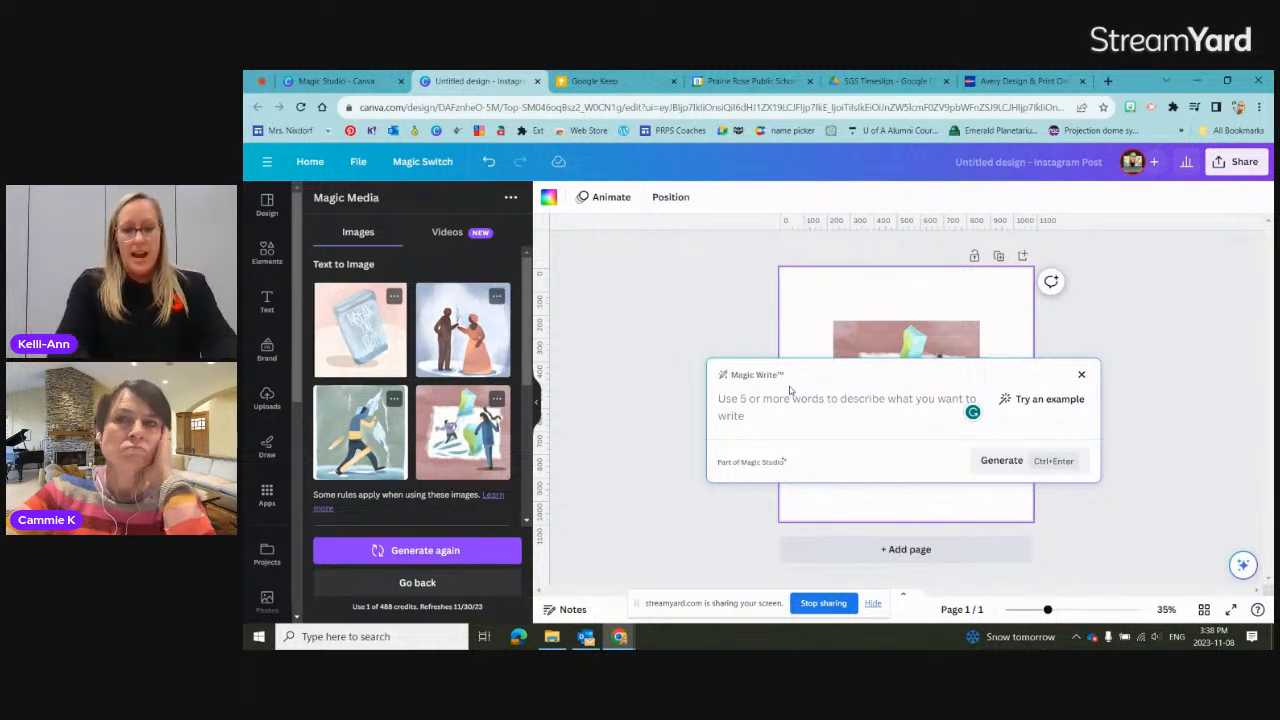
{"action": "type", "text": "pro"}
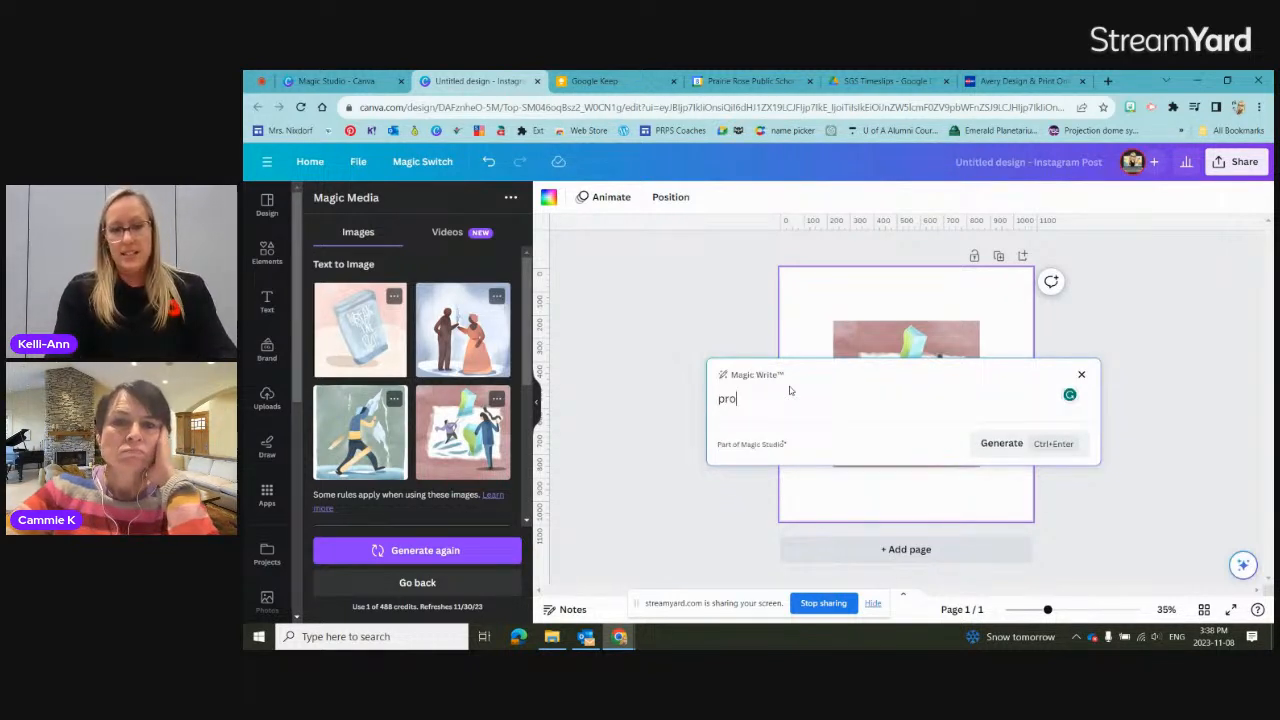
{"action": "type", "text": "vide 5 e"}
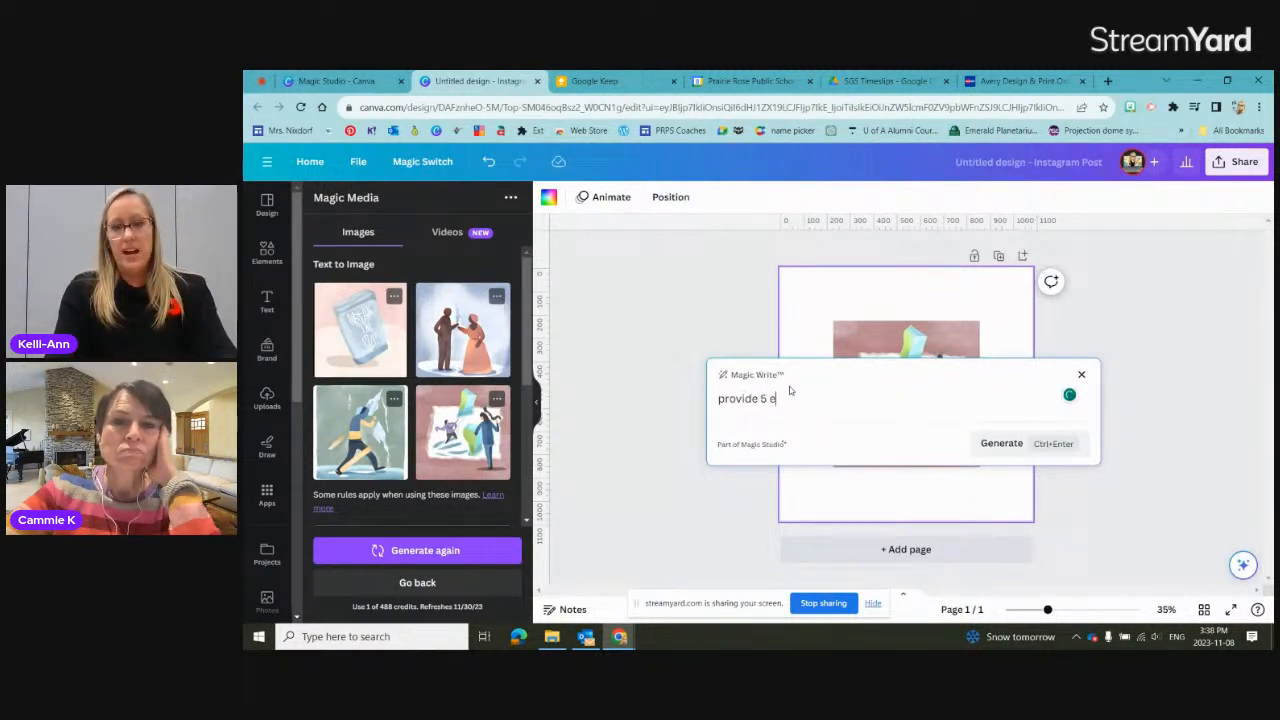
{"action": "type", "text": "xamples of idi"}
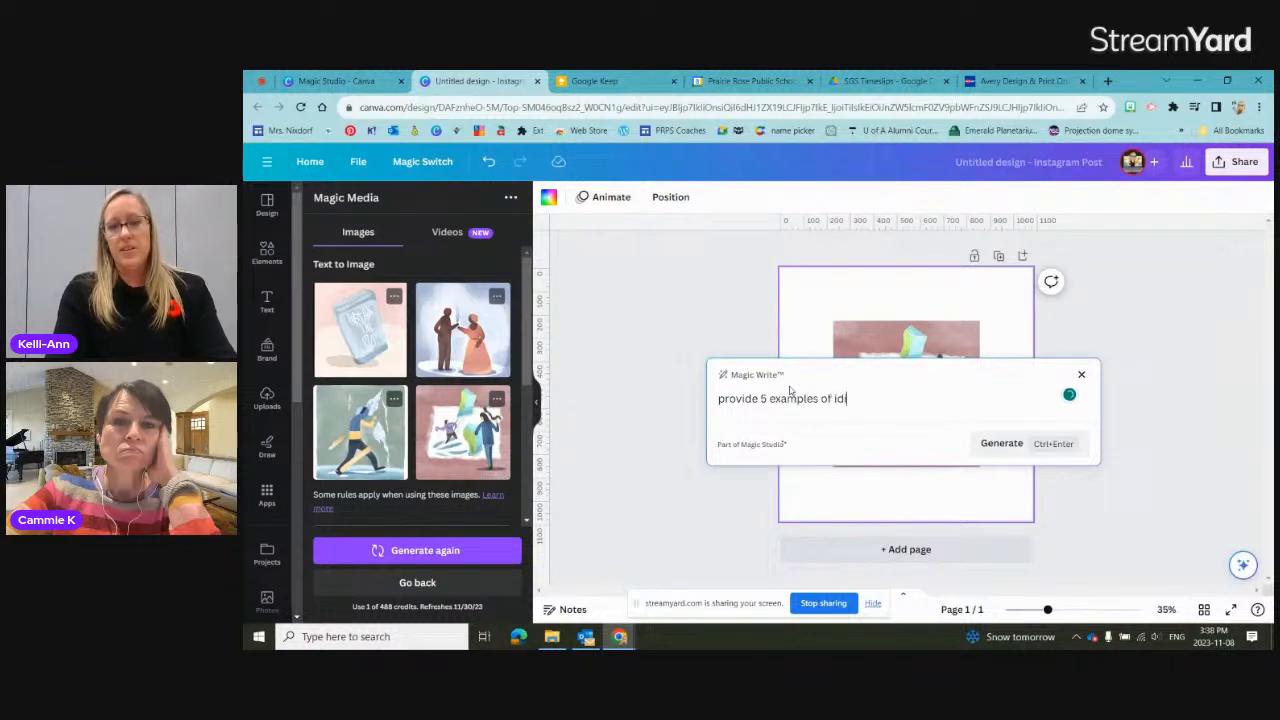
{"action": "type", "text": "oms to turn int"}
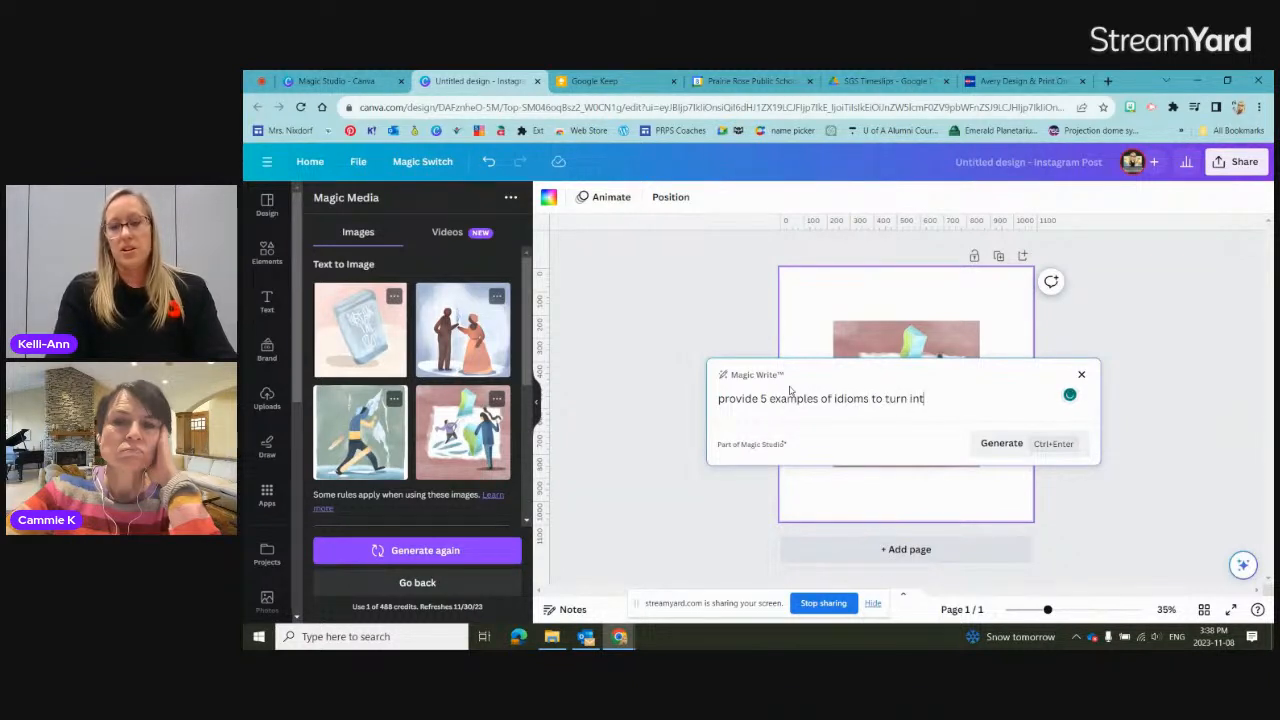
{"action": "type", "text": "o images"}
{"action": "key", "text": "Return"}
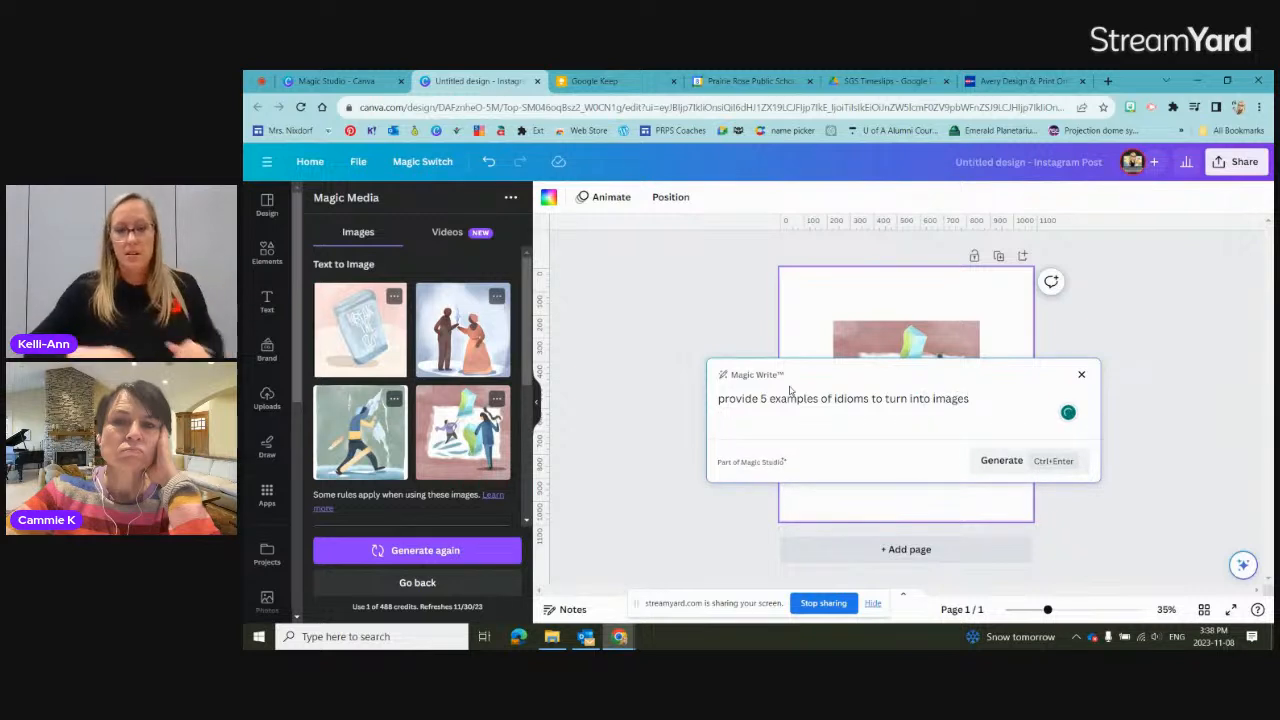
{"action": "left_click", "coordinate": [1001, 462]}
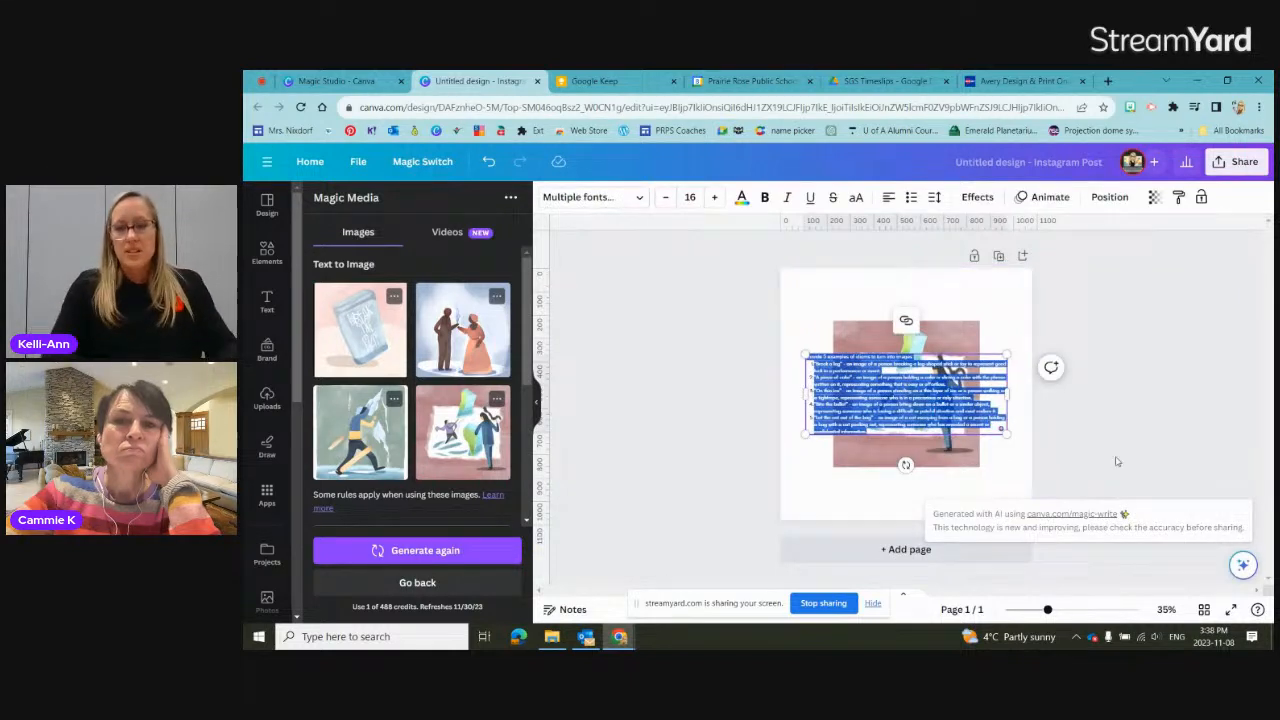
Step: Enlarge the generated idiom text box across the page until its font size is about 19.3
{"action": "left_click_drag", "start_coordinate": [1008, 434], "coordinate": [1016, 436]}
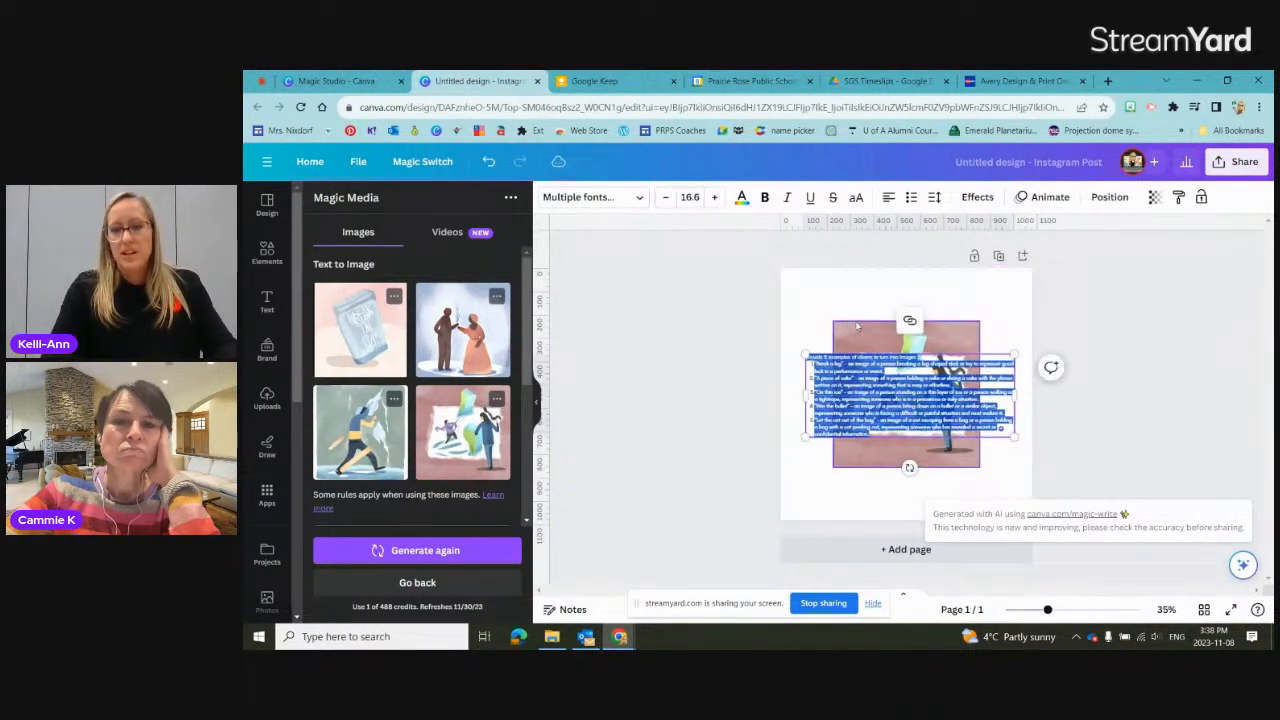
{"action": "left_click_drag", "start_coordinate": [803, 352], "coordinate": [772, 340]}
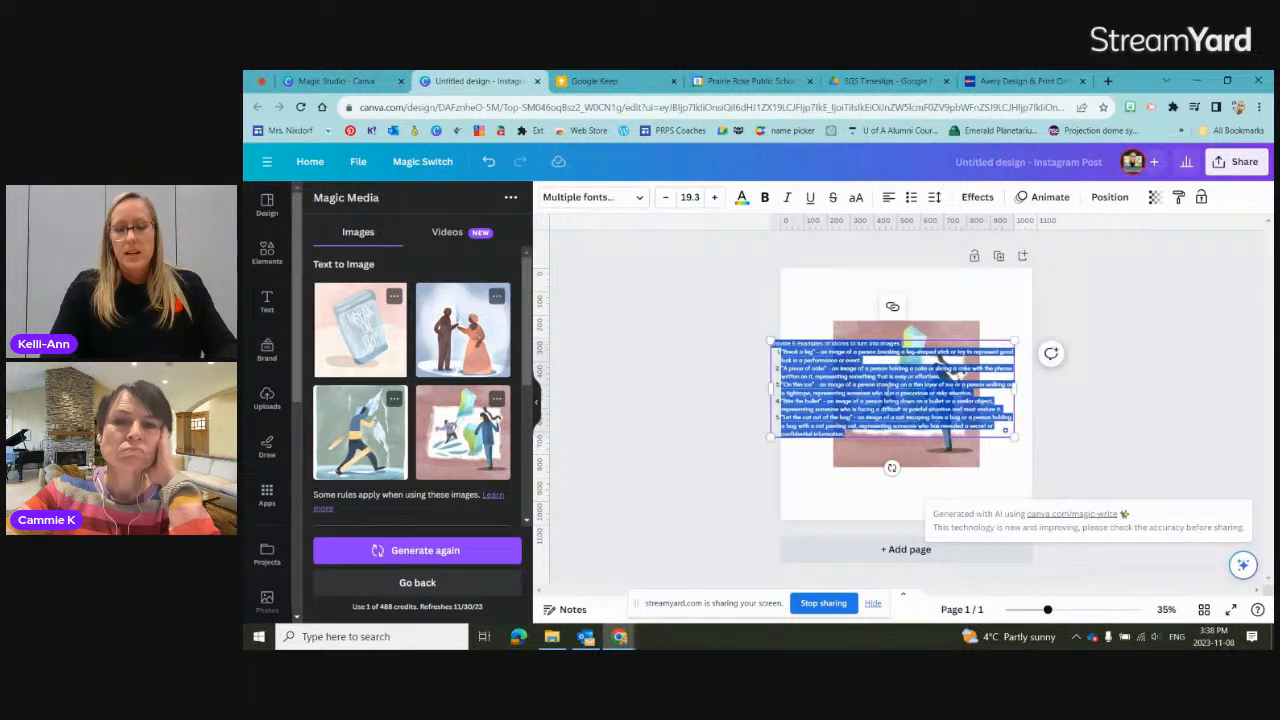
{"action": "left_click", "coordinate": [812, 367]}
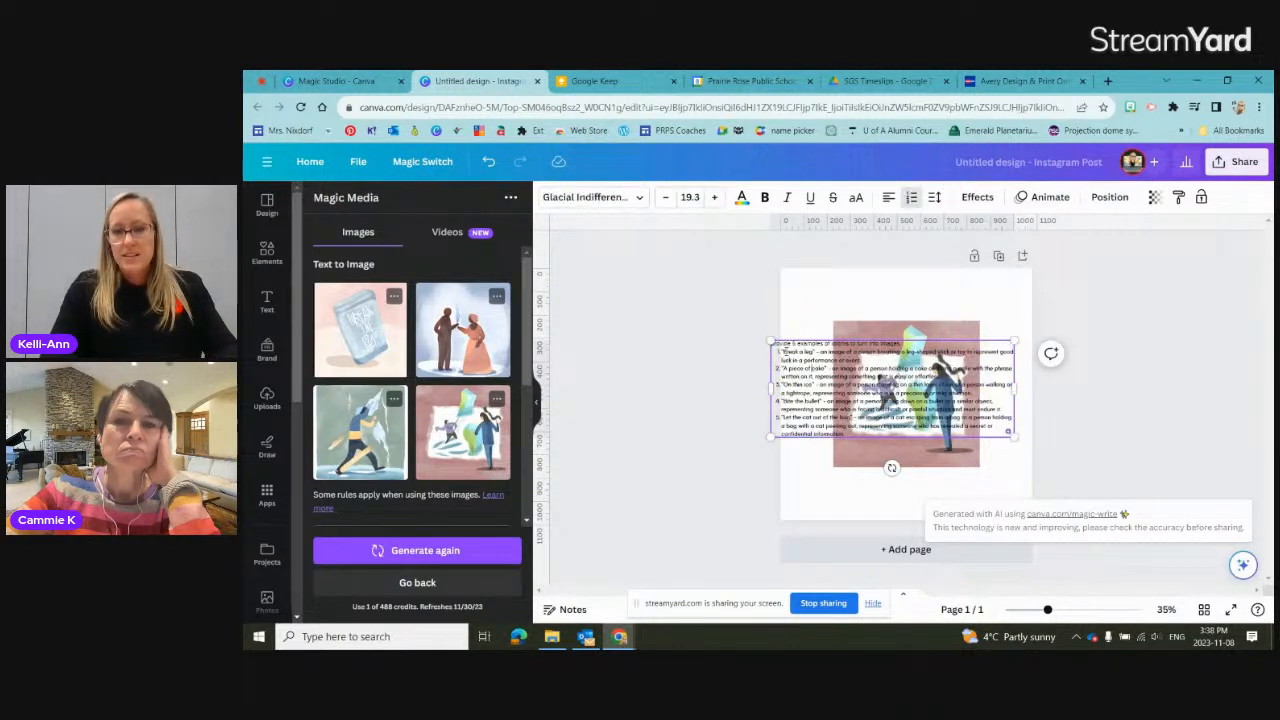
Step: Copy the idiom "Break a leg" from the generated list and regenerate the Text to Image results with the existing prompt
{"action": "double_click", "coordinate": [788, 352]}
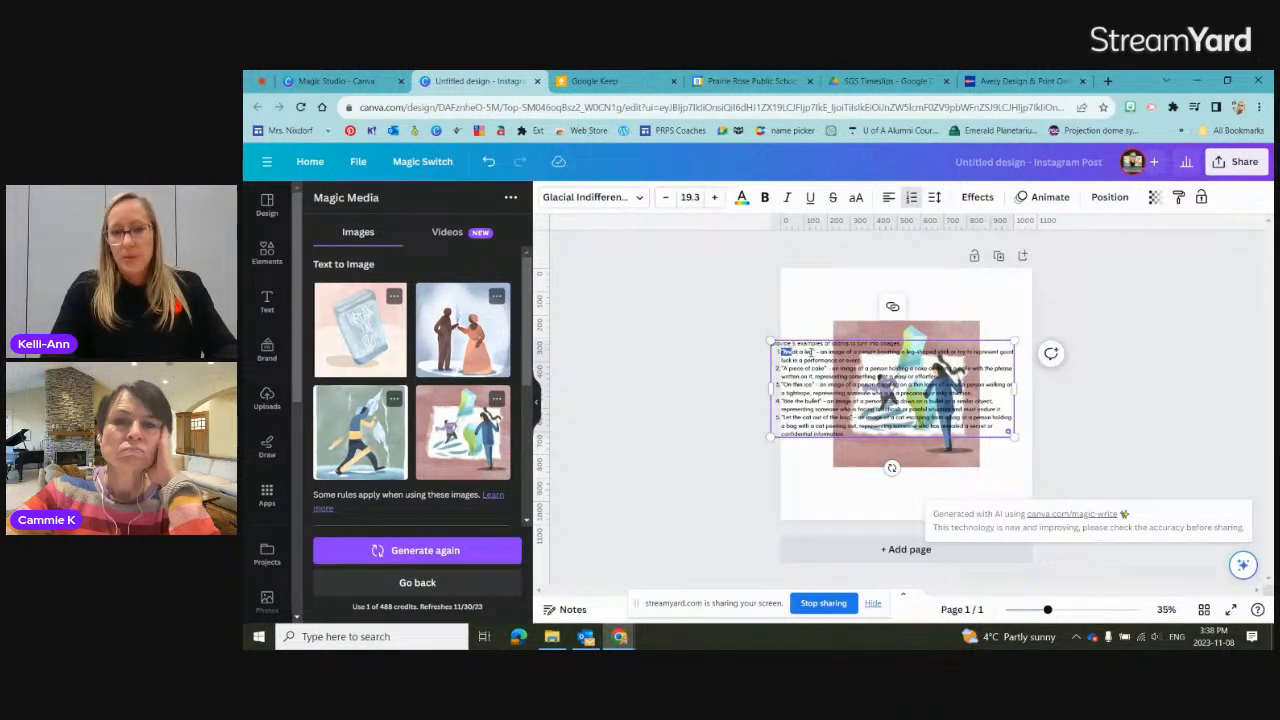
{"action": "left_click_drag", "start_coordinate": [816, 352], "coordinate": [781, 352]}
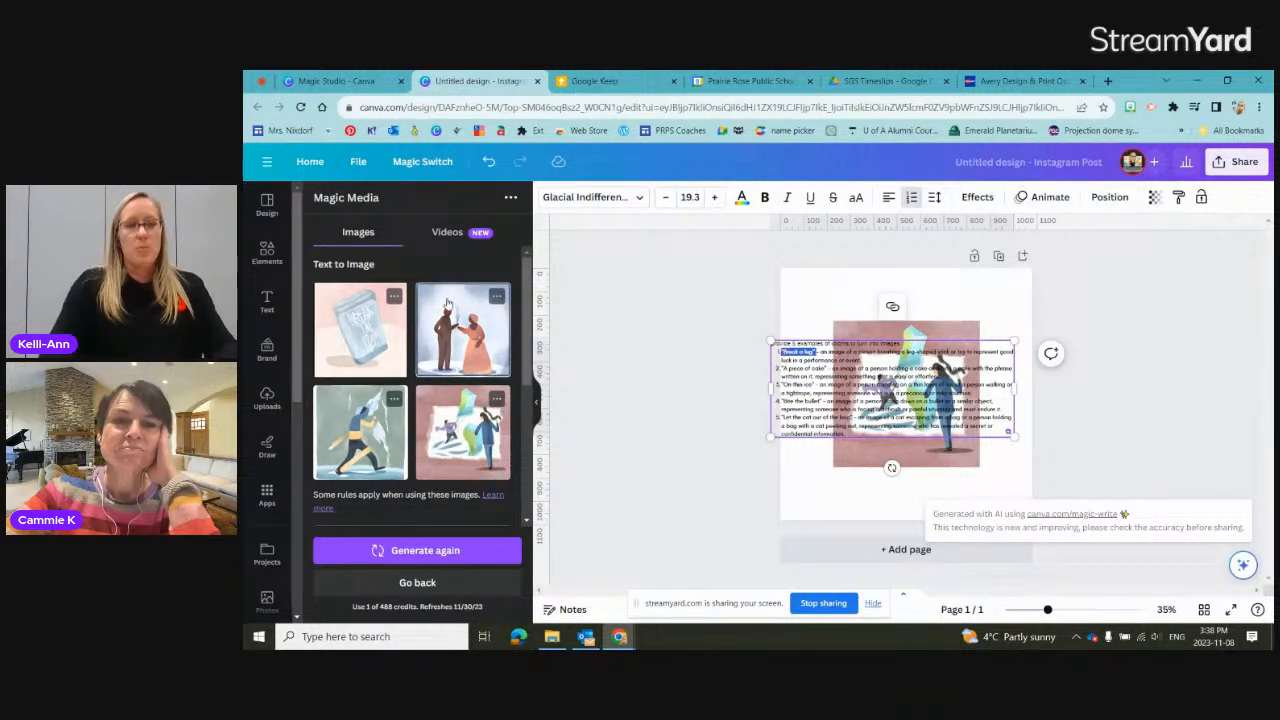
{"action": "left_click", "coordinate": [427, 552]}
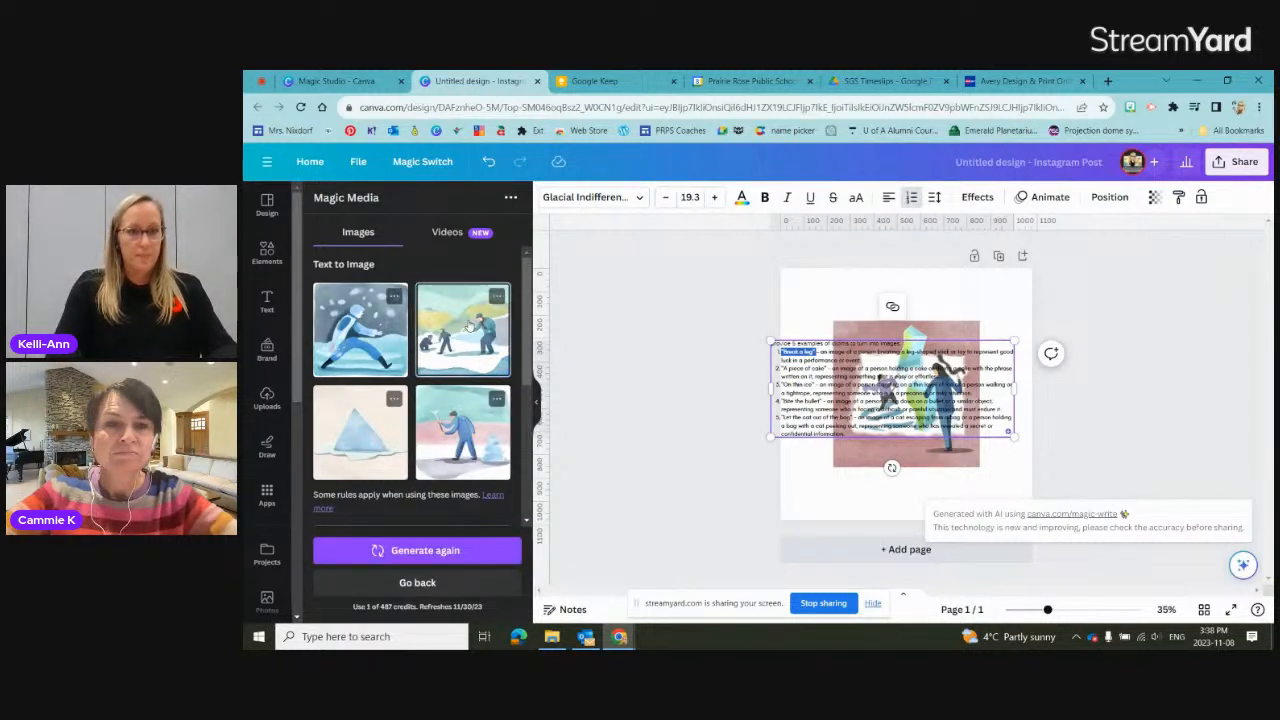
Step: Replace "break the ice" in the Text to Image prompt with the copied idiom "Break a leg"
{"action": "scroll", "coordinate": [471, 323], "scroll_direction": "down", "scroll_amount": 5}
{"action": "scroll", "coordinate": [471, 323], "scroll_direction": "up", "scroll_amount": 5}
{"action": "scroll", "coordinate": [433, 303], "scroll_direction": "down", "scroll_amount": 4}
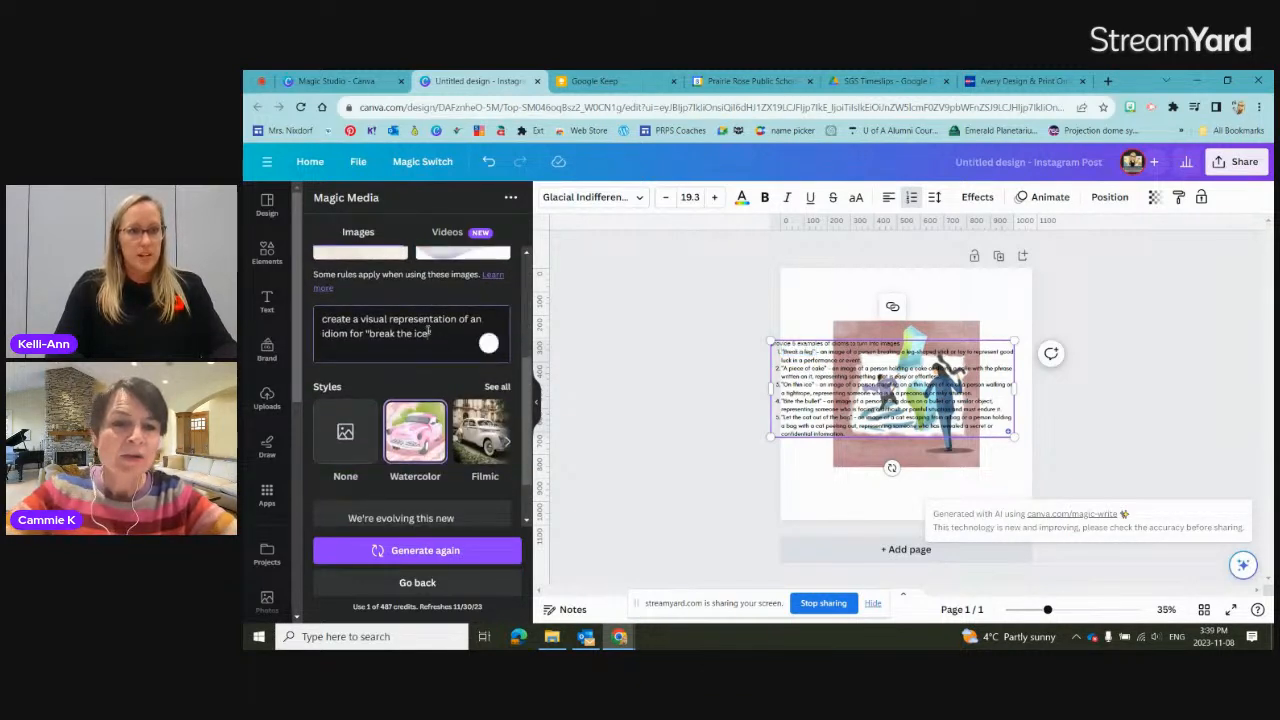
{"action": "left_click_drag", "start_coordinate": [433, 333], "coordinate": [370, 333]}
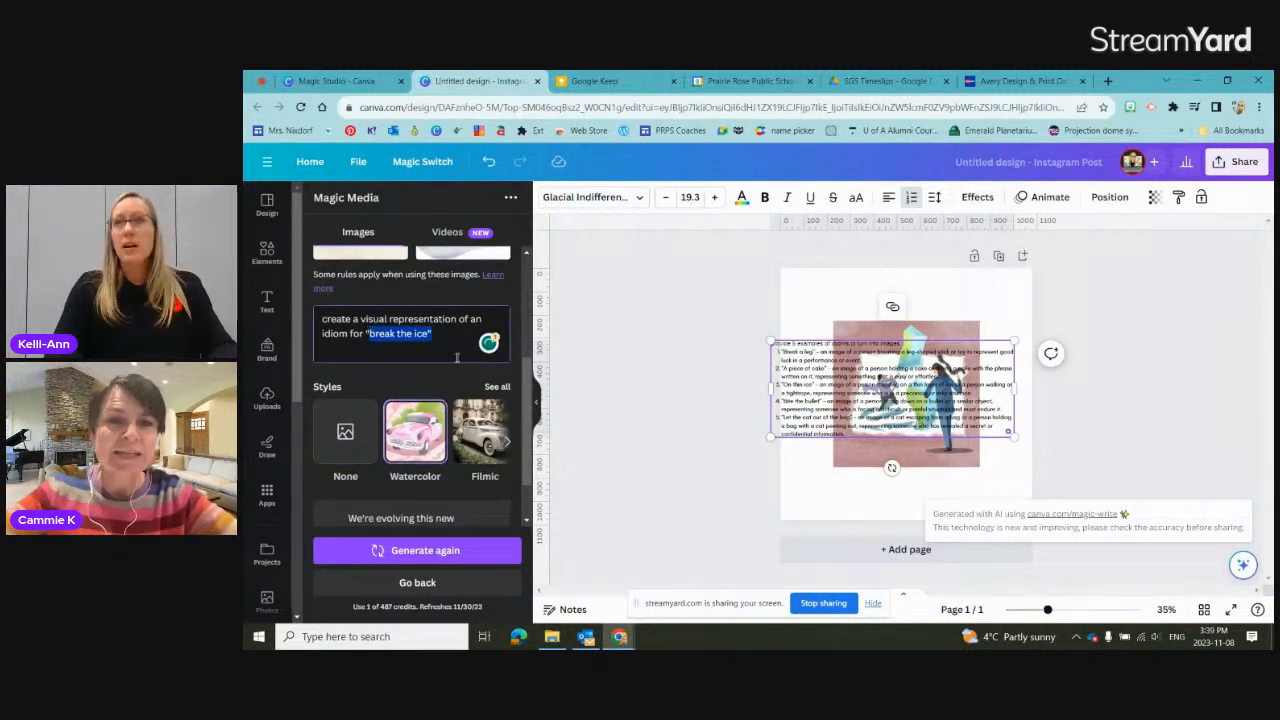
{"action": "key", "text": "BackSpace"}
{"action": "key", "text": "BackSpace"}
{"action": "type", "text": "\"Break a leg\""}
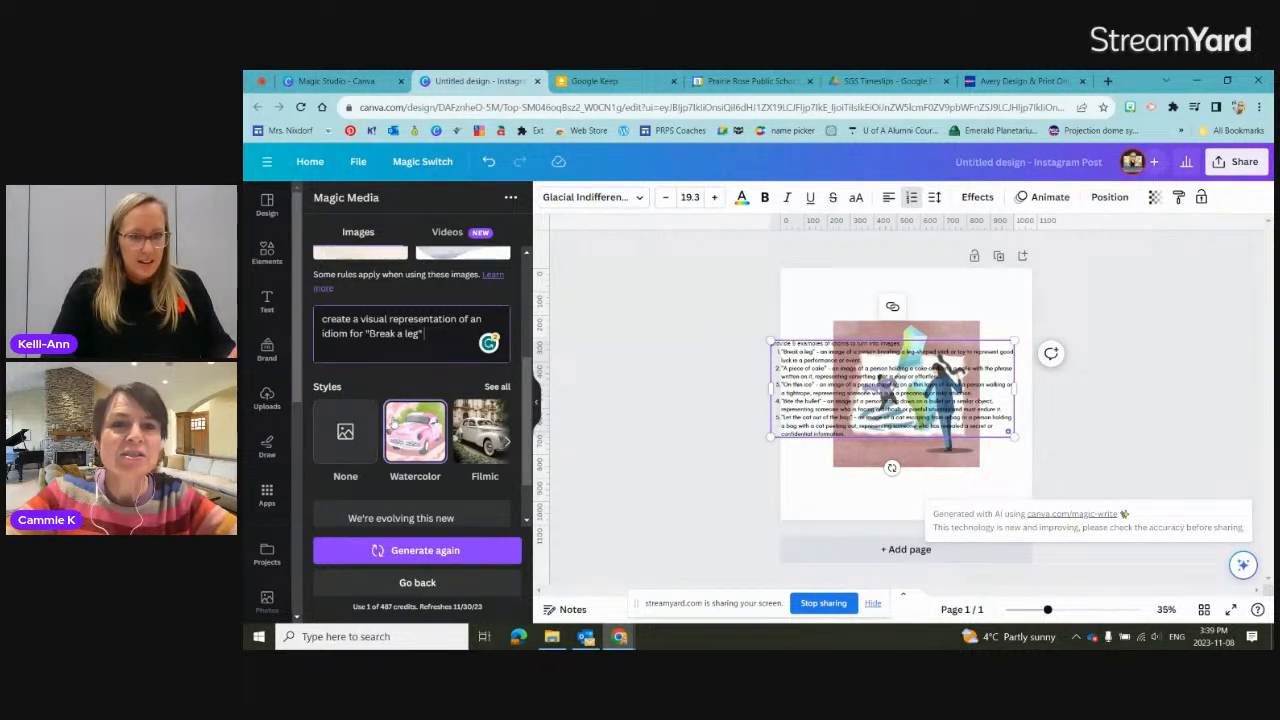
Step: Generate images from the prompt with the style set to None, and add a second page to the design
{"action": "scroll", "coordinate": [394, 424], "scroll_direction": "right", "scroll_amount": 1}
{"action": "scroll", "coordinate": [394, 424], "scroll_direction": "left", "scroll_amount": 1}
{"action": "left_click", "coordinate": [345, 432]}
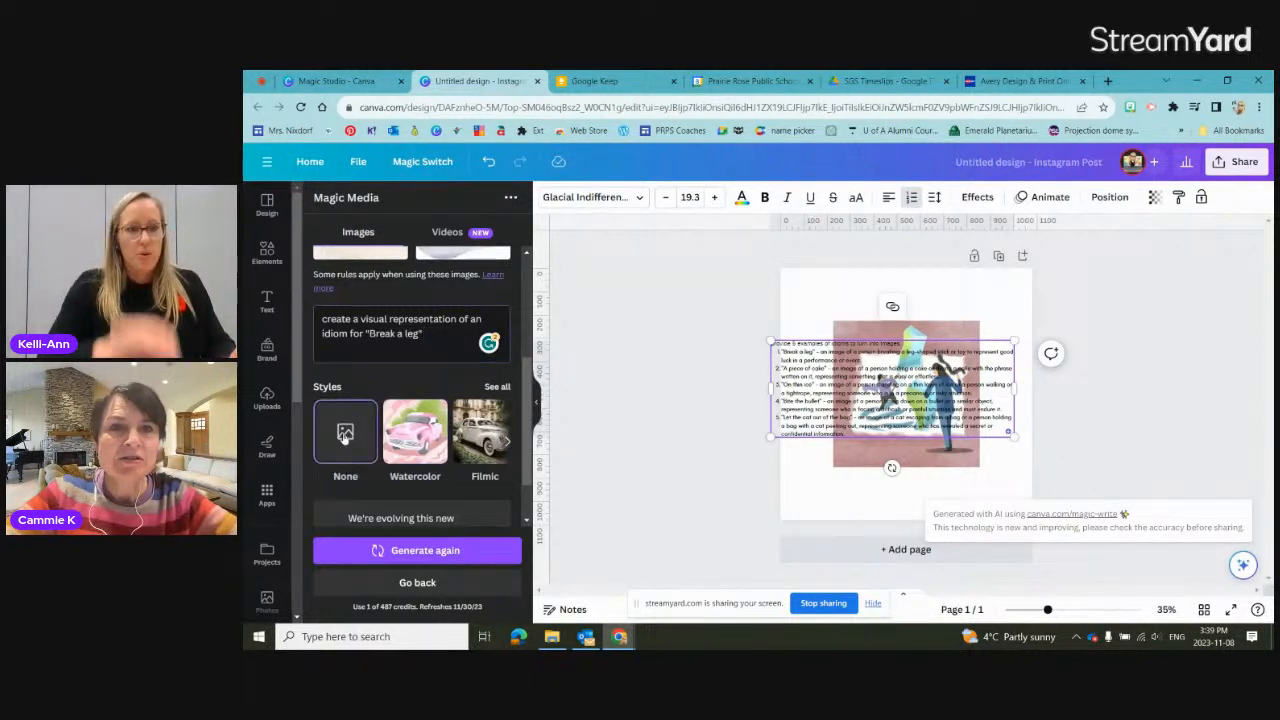
{"action": "left_click", "coordinate": [445, 551]}
{"action": "left_click", "coordinate": [871, 548]}
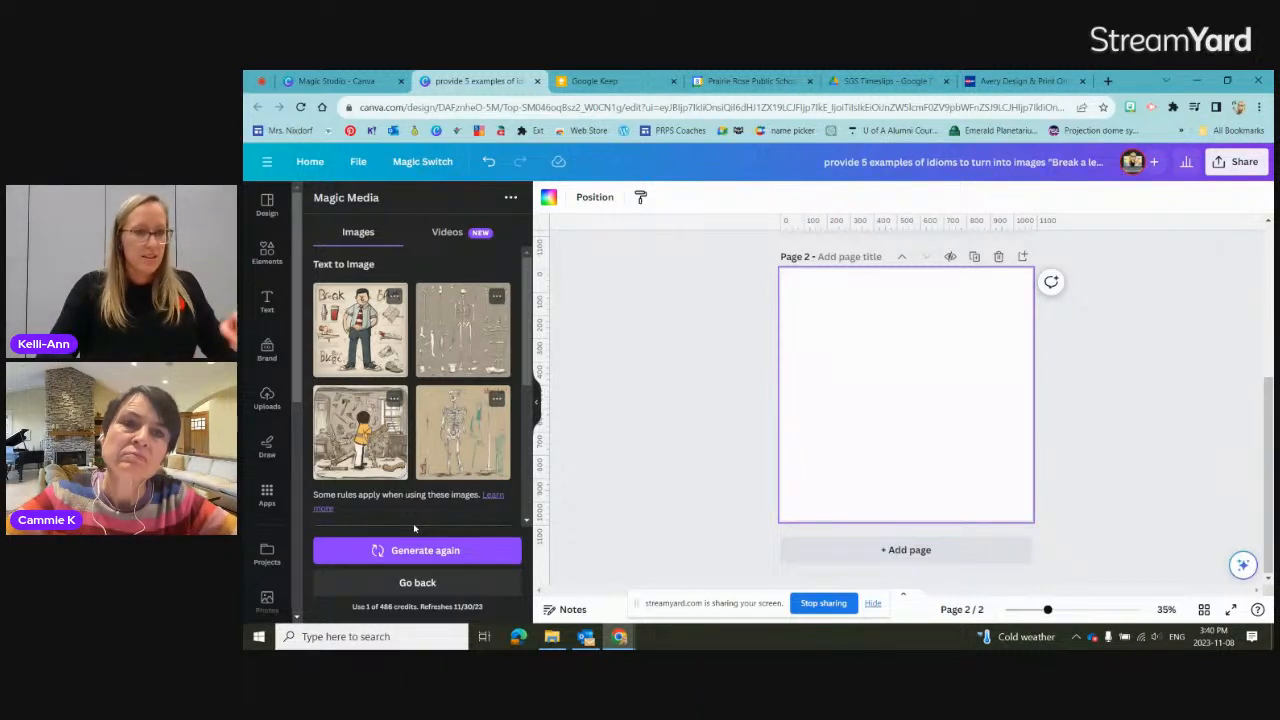
Step: Place the generated image of the figure in a yellow shirt on page 2 and enlarge it to nearly fill the page
{"action": "left_click", "coordinate": [370, 445]}
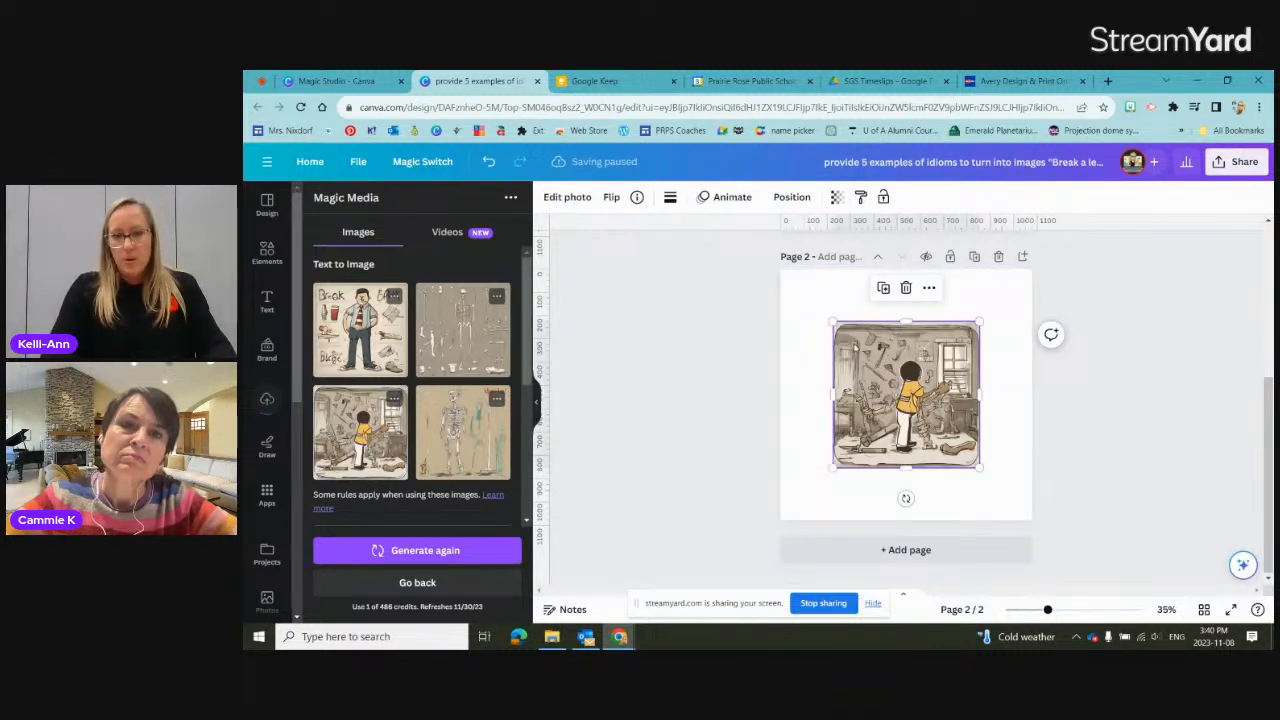
{"action": "left_click_drag", "start_coordinate": [833, 322], "coordinate": [789, 283]}
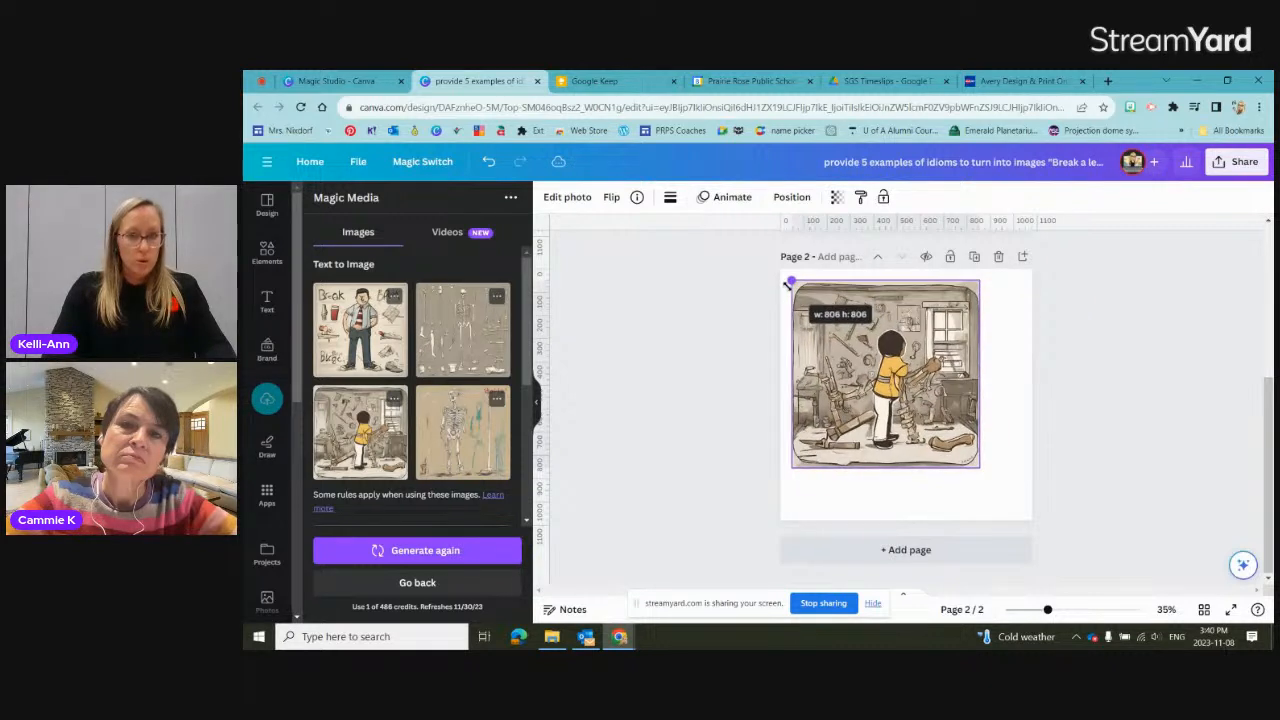
{"action": "left_click_drag", "start_coordinate": [979, 466], "coordinate": [1024, 509]}
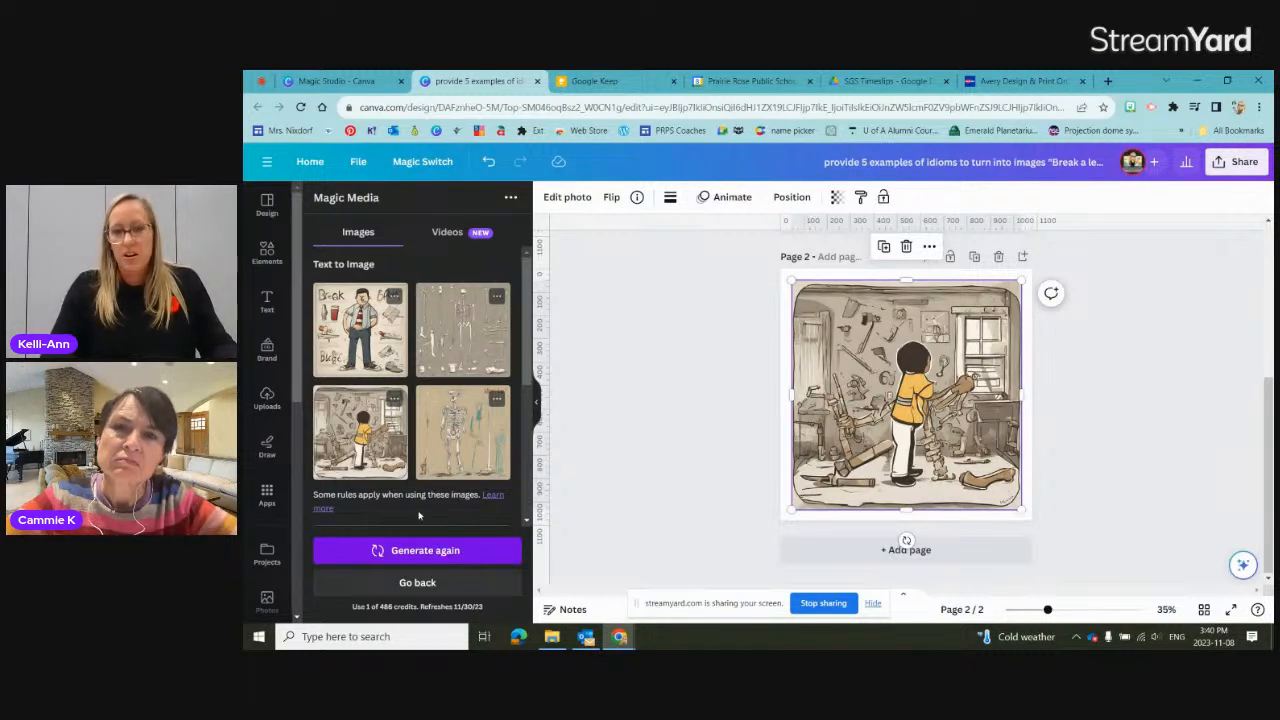
Step: Add a third page and replace the Text to Image prompt with "create a vibrant illustration for the classic fairy tale little red riding hood"
{"action": "left_click", "coordinate": [904, 548]}
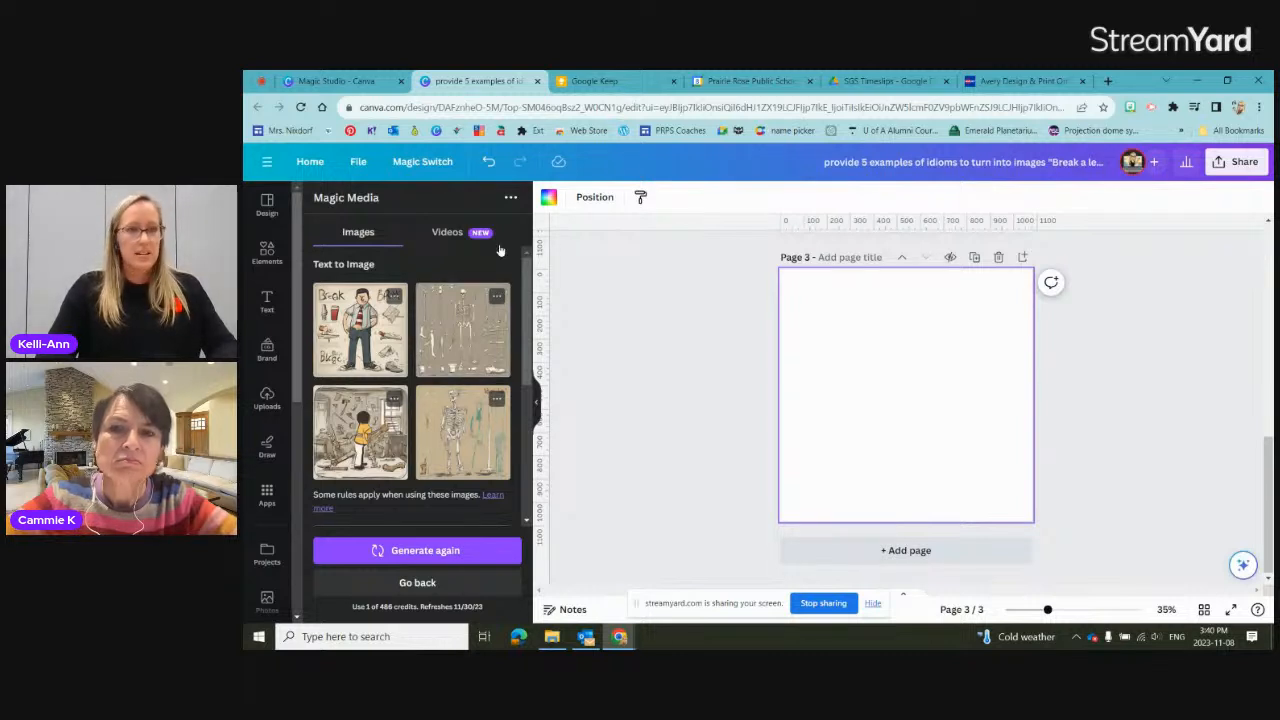
{"action": "scroll", "coordinate": [457, 298], "scroll_direction": "up", "scroll_amount": 5}
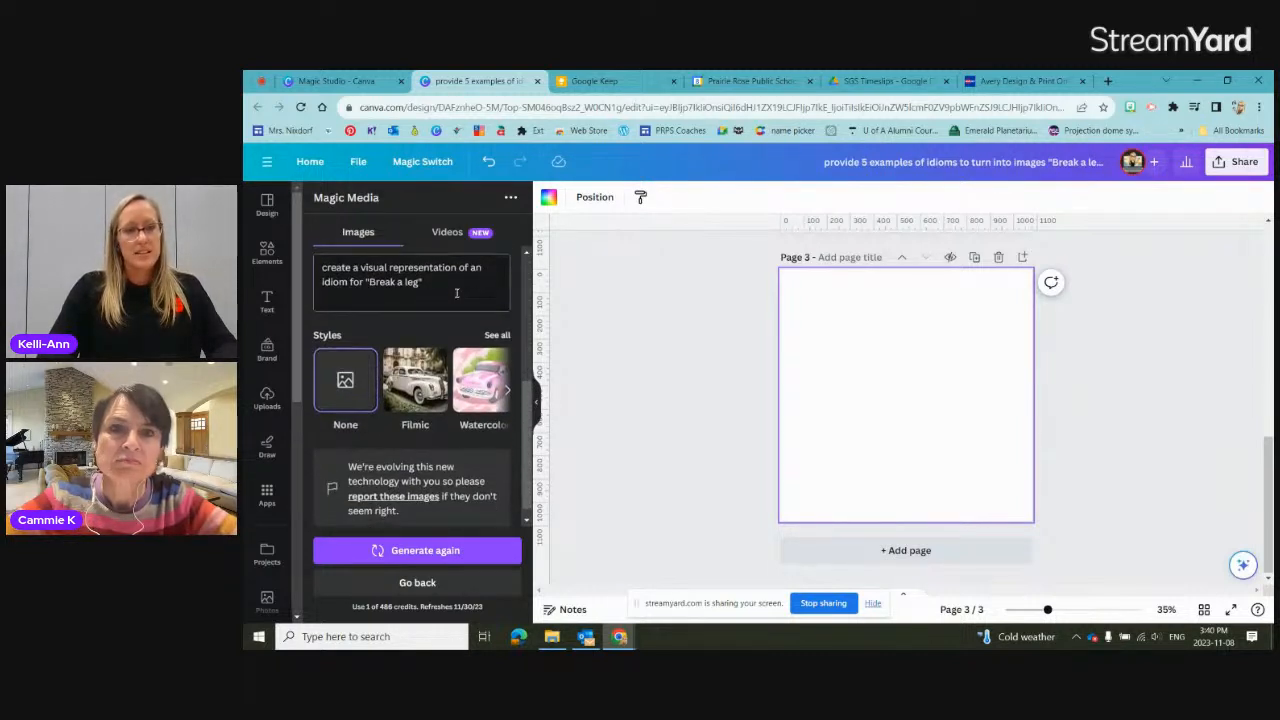
{"action": "left_click_drag", "start_coordinate": [425, 283], "coordinate": [323, 270]}
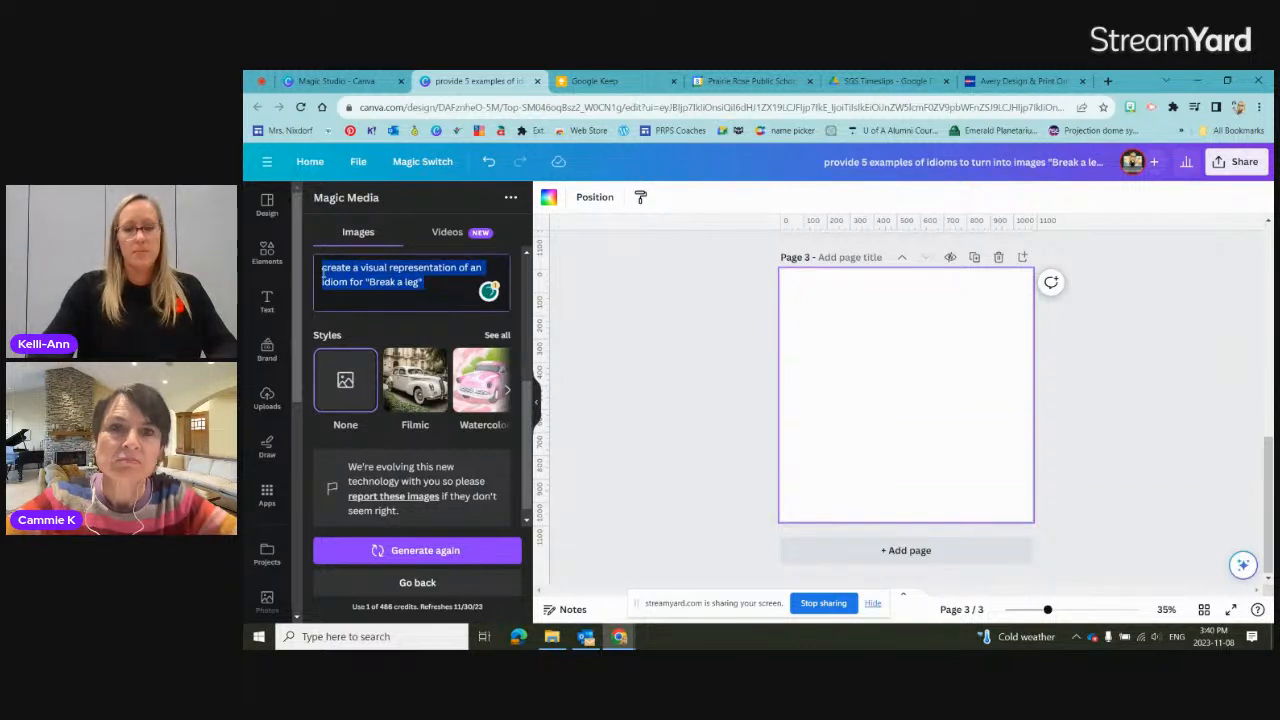
{"action": "key", "text": "BackSpace"}
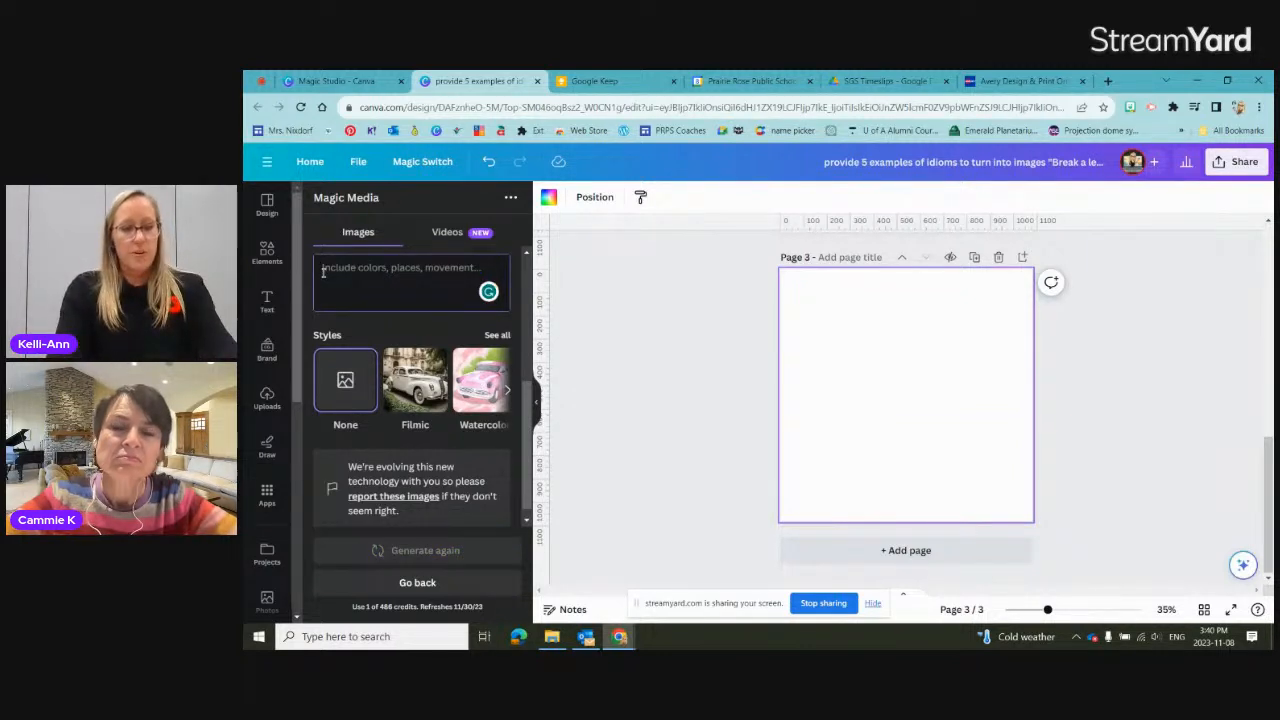
{"action": "type", "text": "greate"}
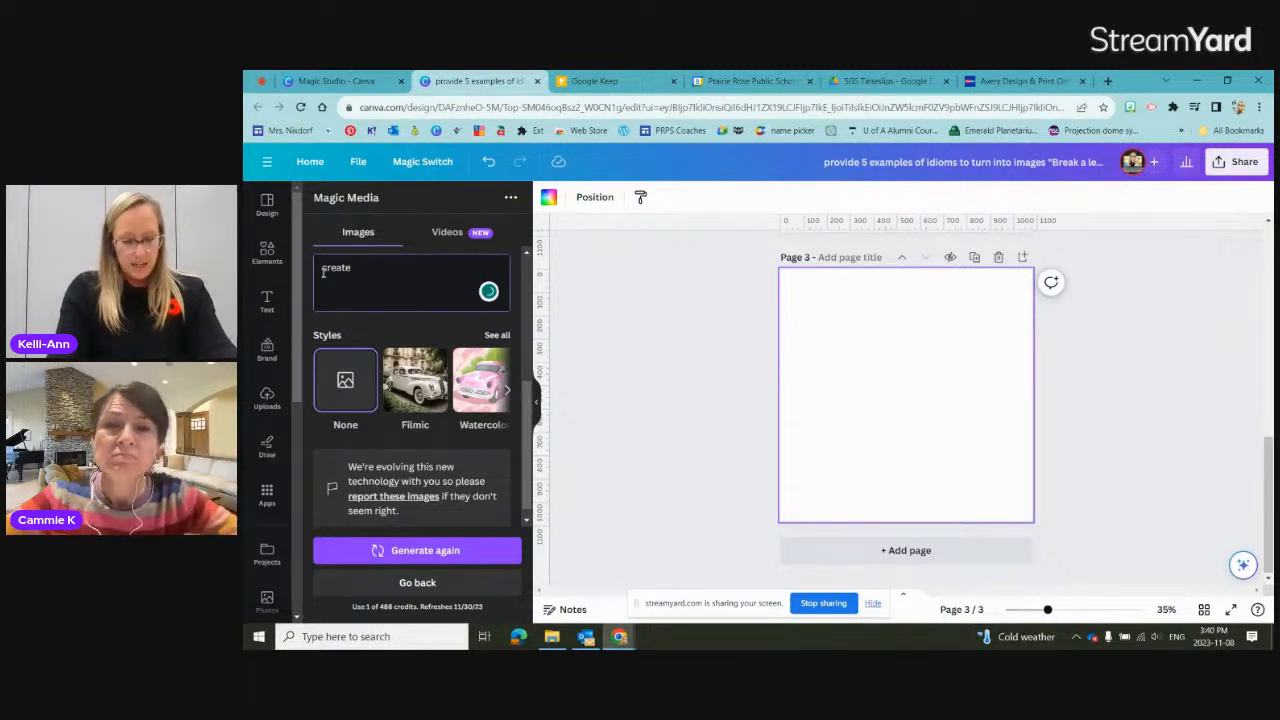
{"action": "type", "text": " avi"}
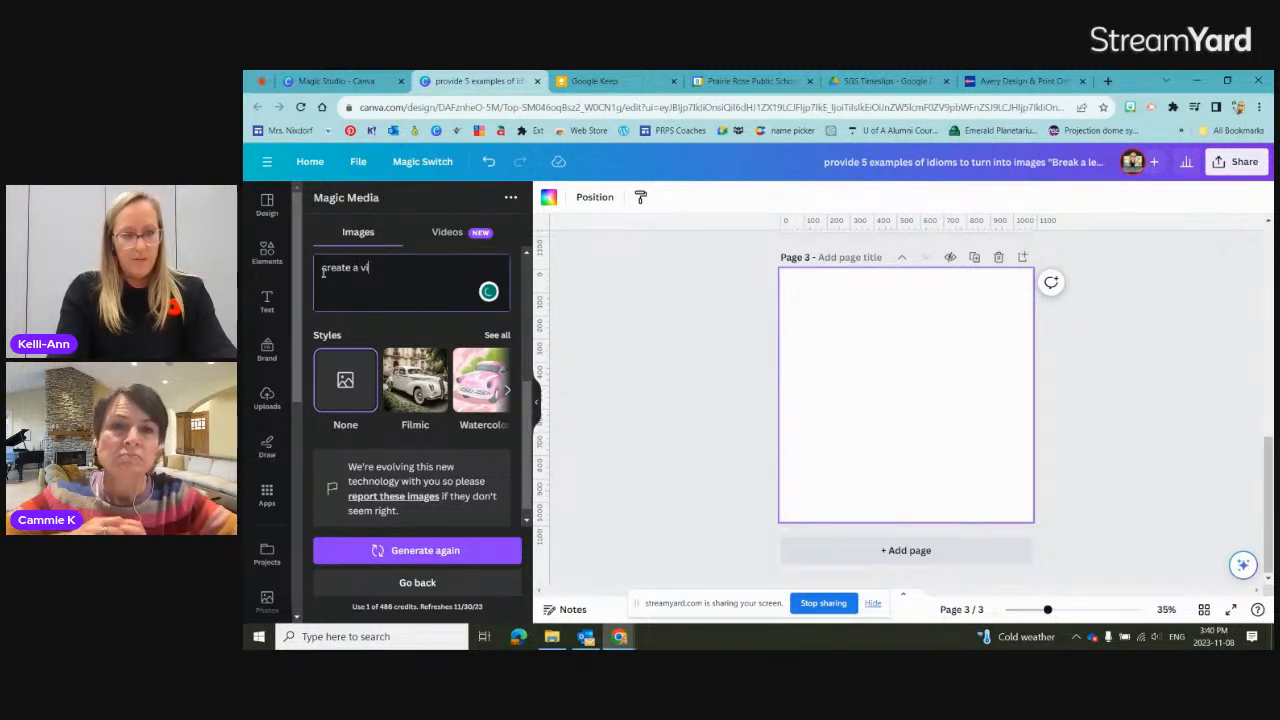
{"action": "type", "text": "bratn"}
{"action": "key", "text": "BackSpace"}
{"action": "type", "text": "nt"}
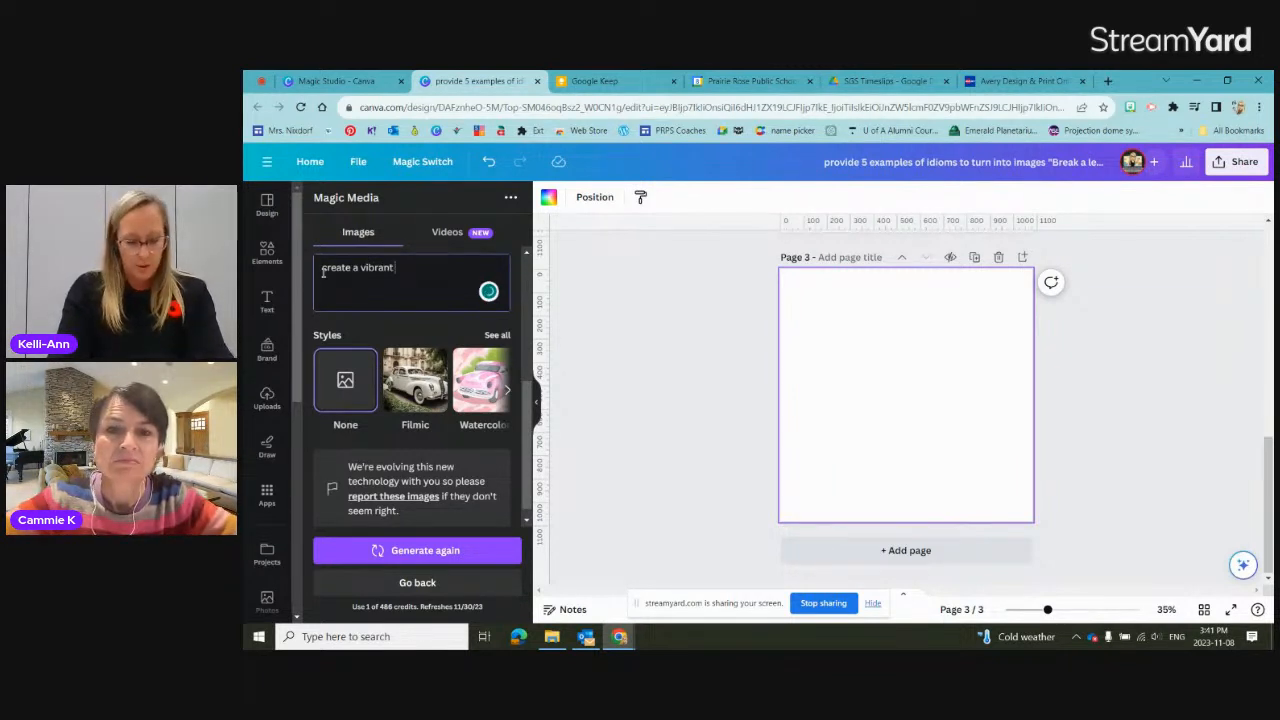
{"action": "type", "text": " illustration for"}
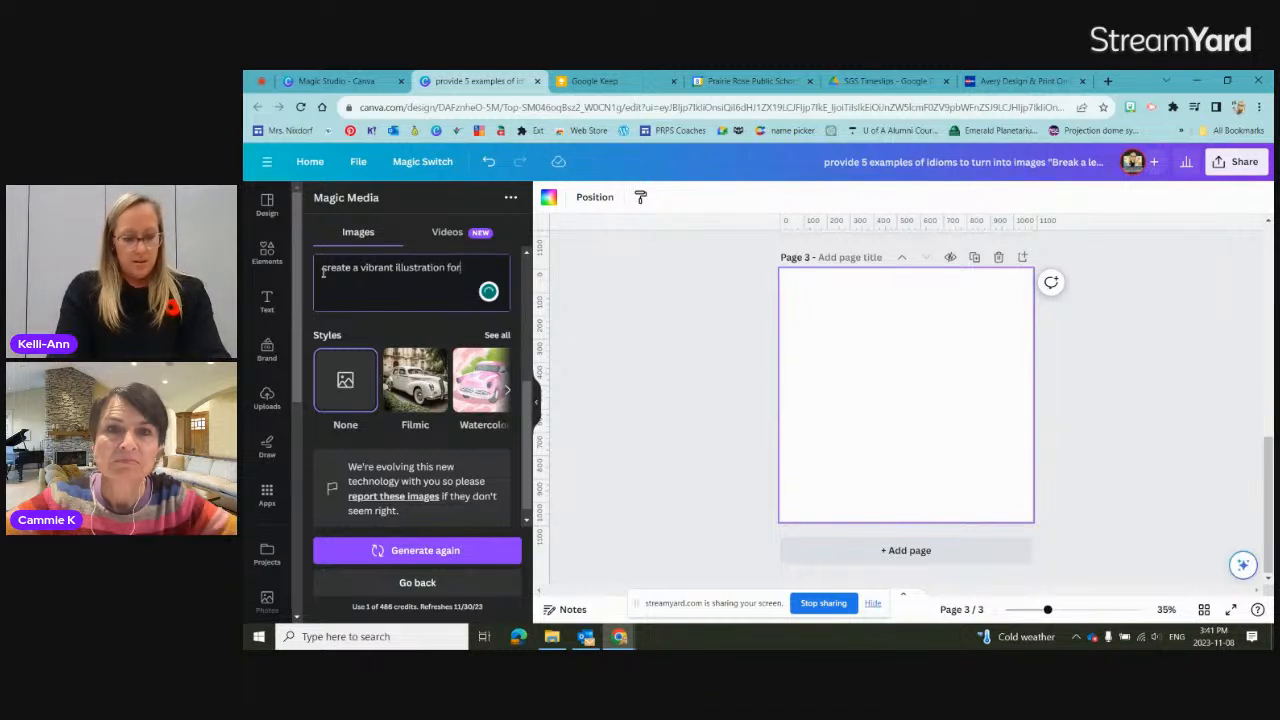
{"action": "type", "text": " the classi"}
{"action": "type", "text": "c r"}
{"action": "type", "text": "airy tale"}
{"action": "type", "text": " r"}
{"action": "key", "text": "BackSpace"}
{"action": "type", "text": "littl"}
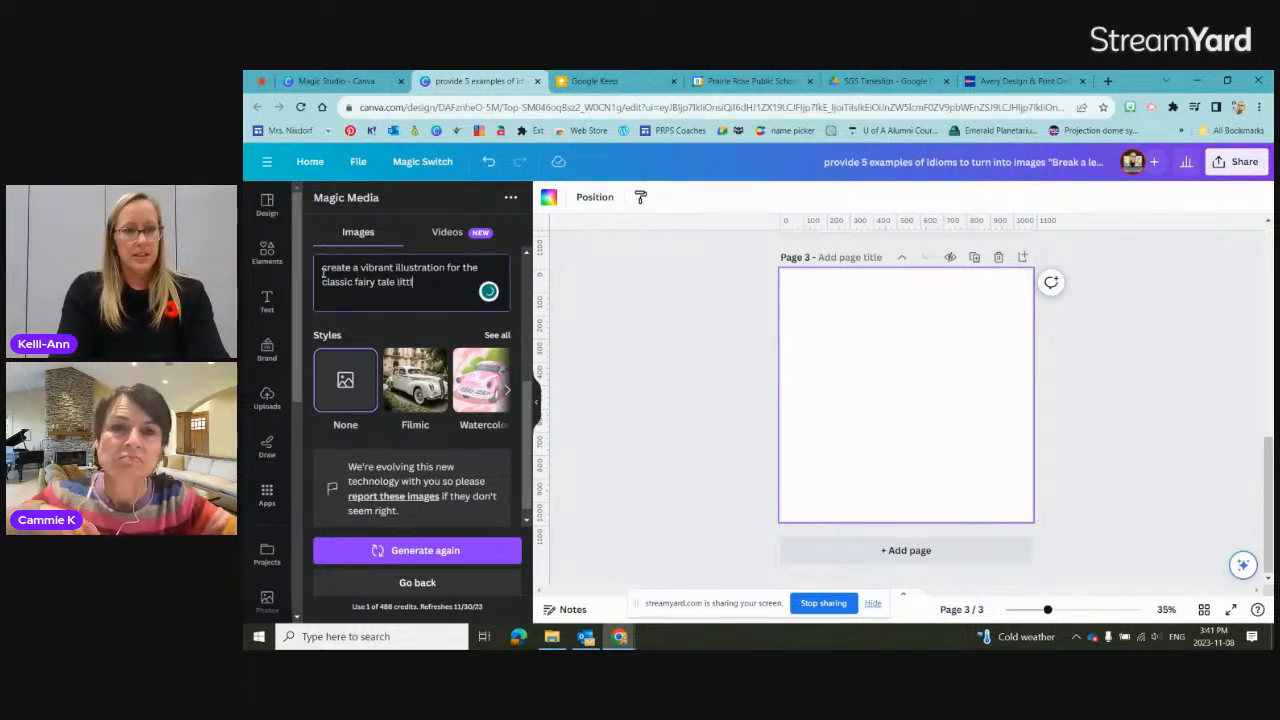
{"action": "type", "text": "e red riding hood"}
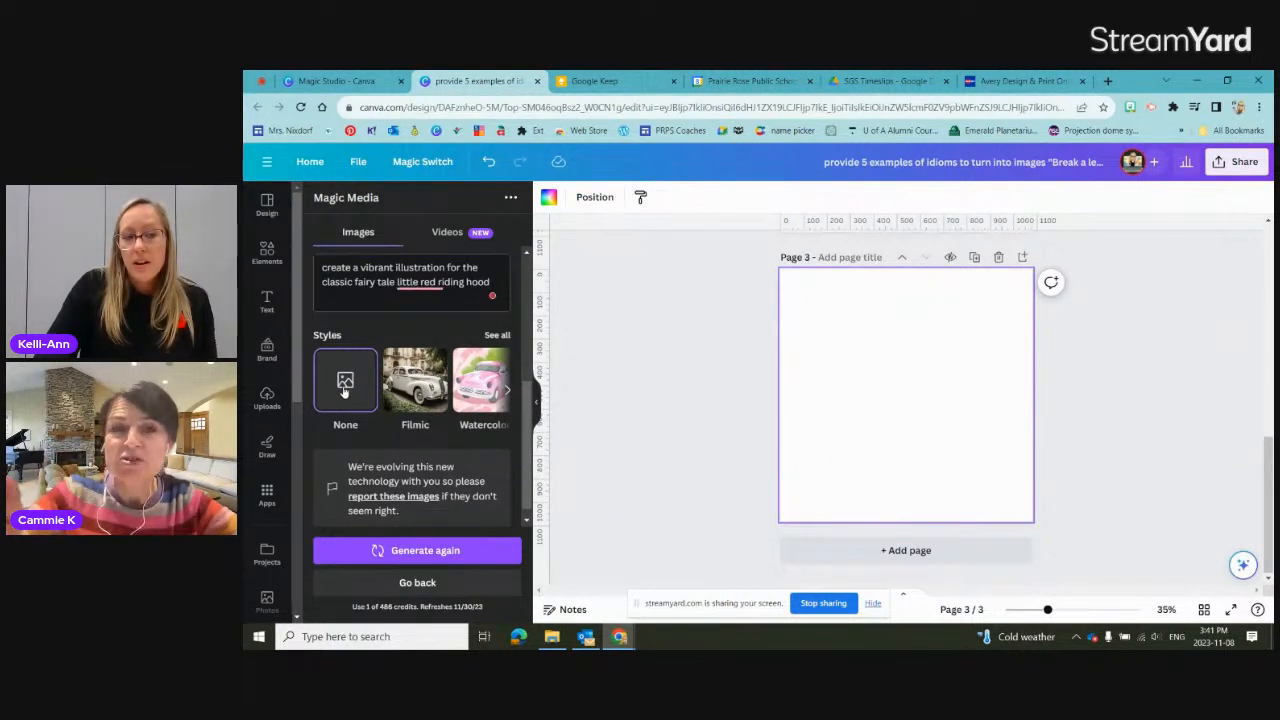
Step: Accept the suggested spelling correction "Little Red Riding Hood" in the image prompt
{"action": "mouse_move", "coordinate": [473, 281]}
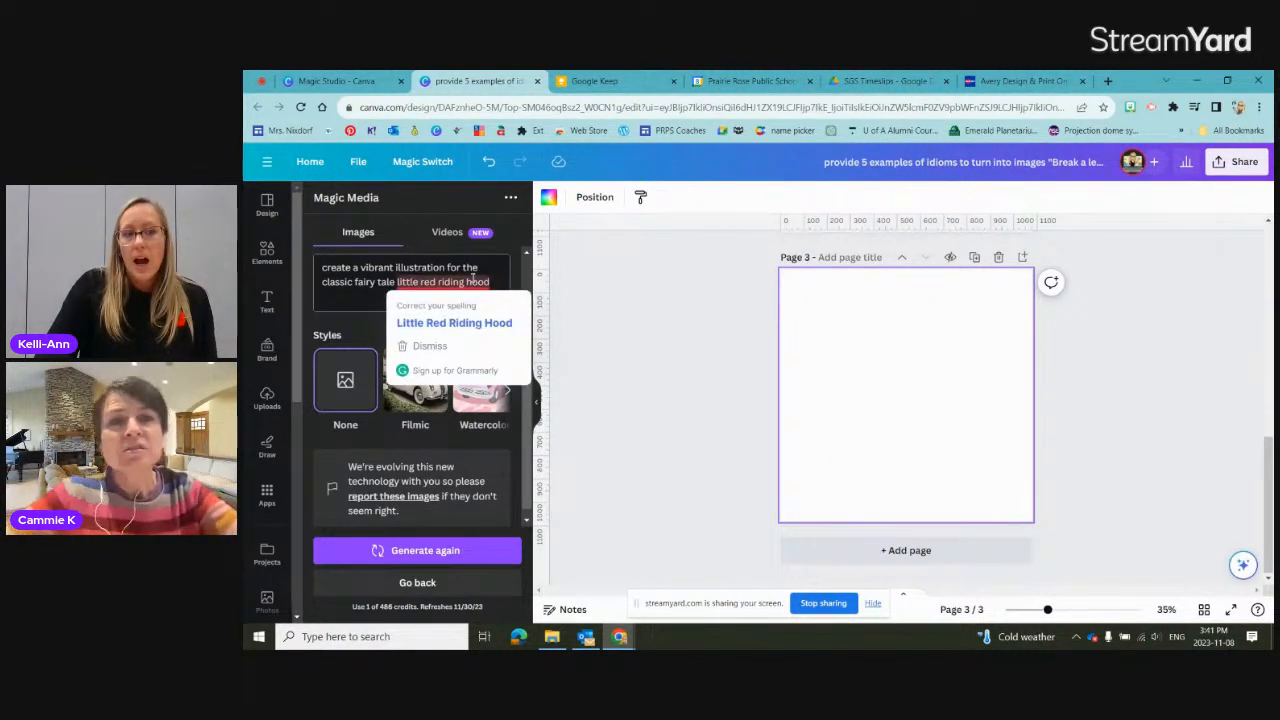
{"action": "left_click", "coordinate": [470, 323]}
{"action": "double_click", "coordinate": [375, 268]}
{"action": "left_click", "coordinate": [473, 284]}
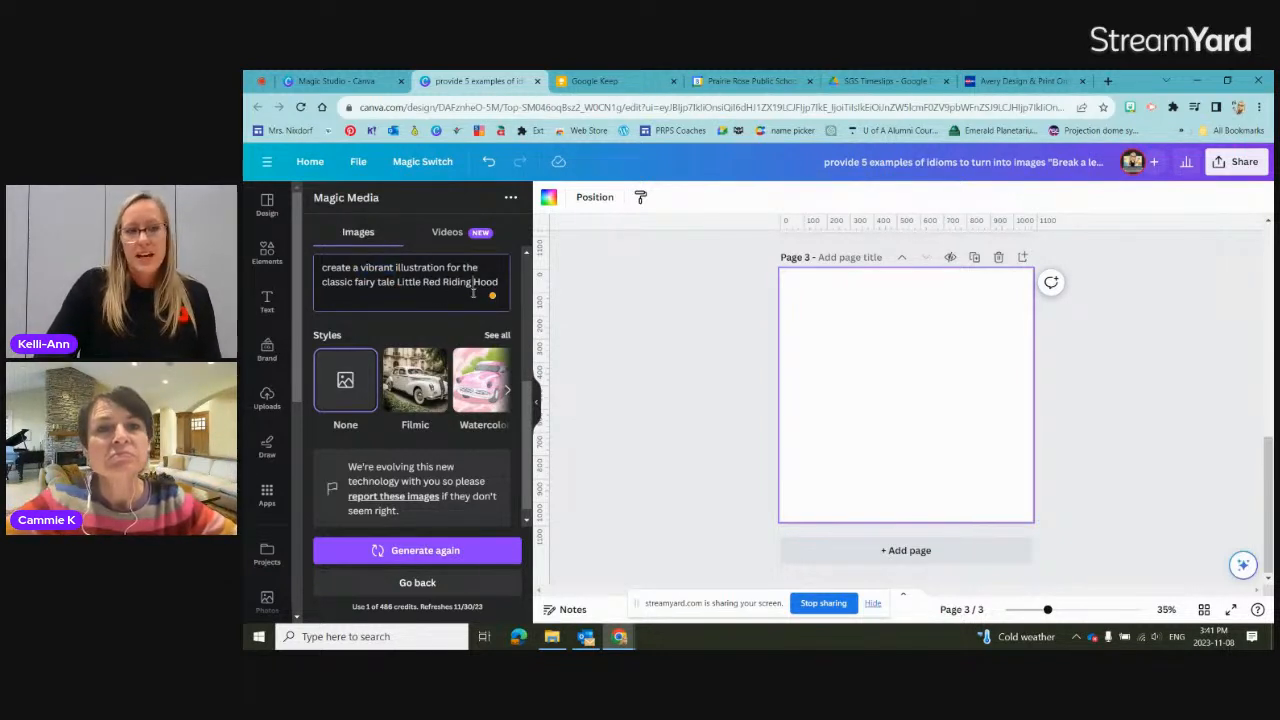
Step: Review the full range of image styles and generate images from the Little Red Riding Hood prompt with the style kept at None
{"action": "left_click", "coordinate": [499, 338]}
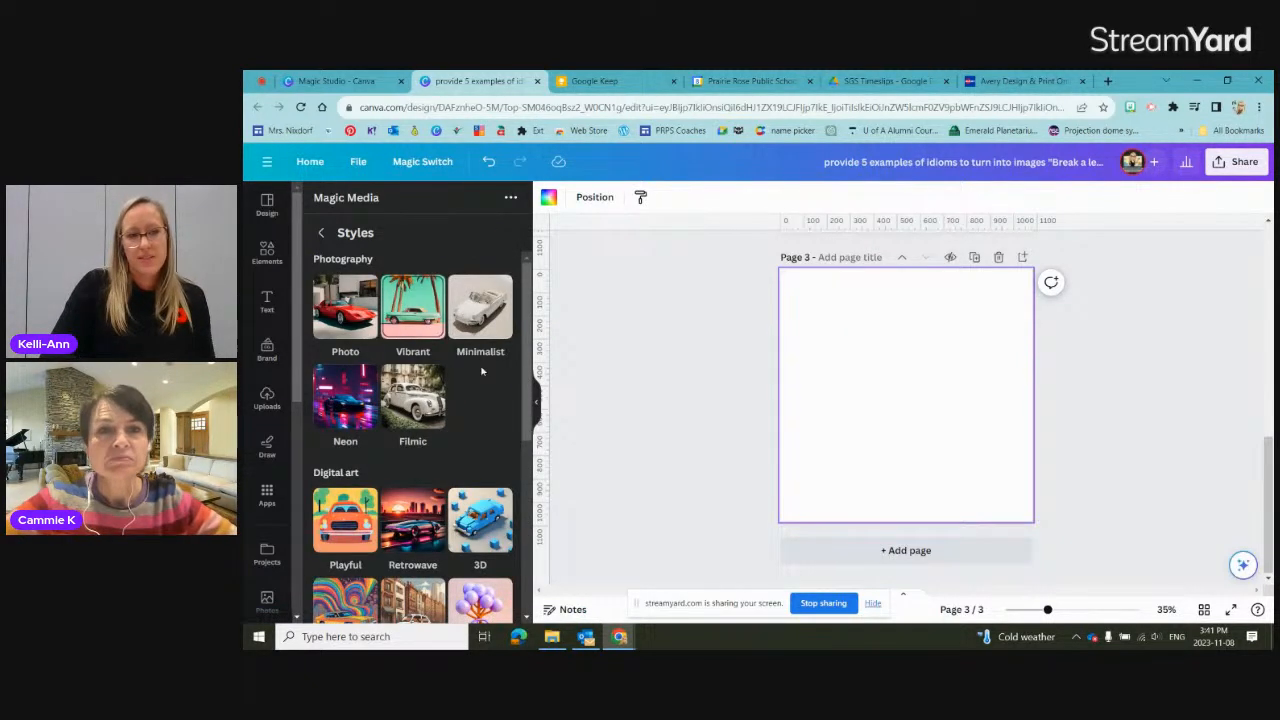
{"action": "scroll", "coordinate": [494, 374], "scroll_direction": "down", "scroll_amount": 1}
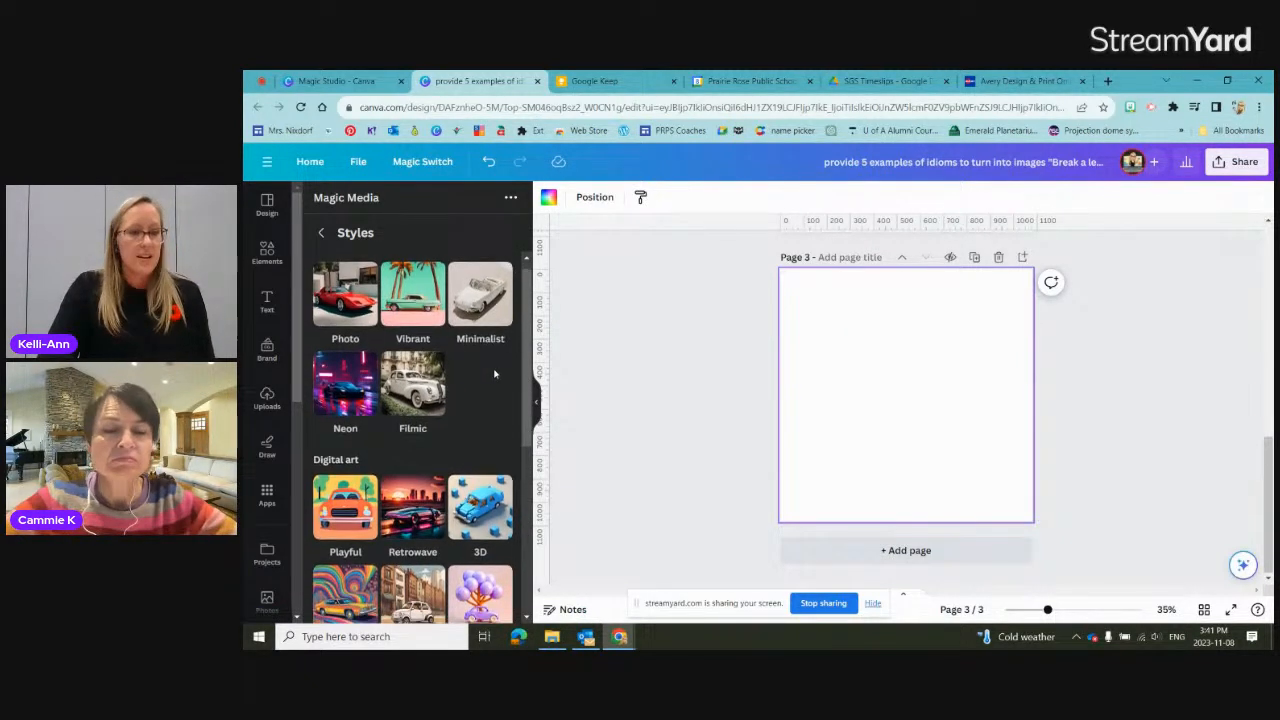
{"action": "scroll", "coordinate": [494, 374], "scroll_direction": "down", "scroll_amount": 5}
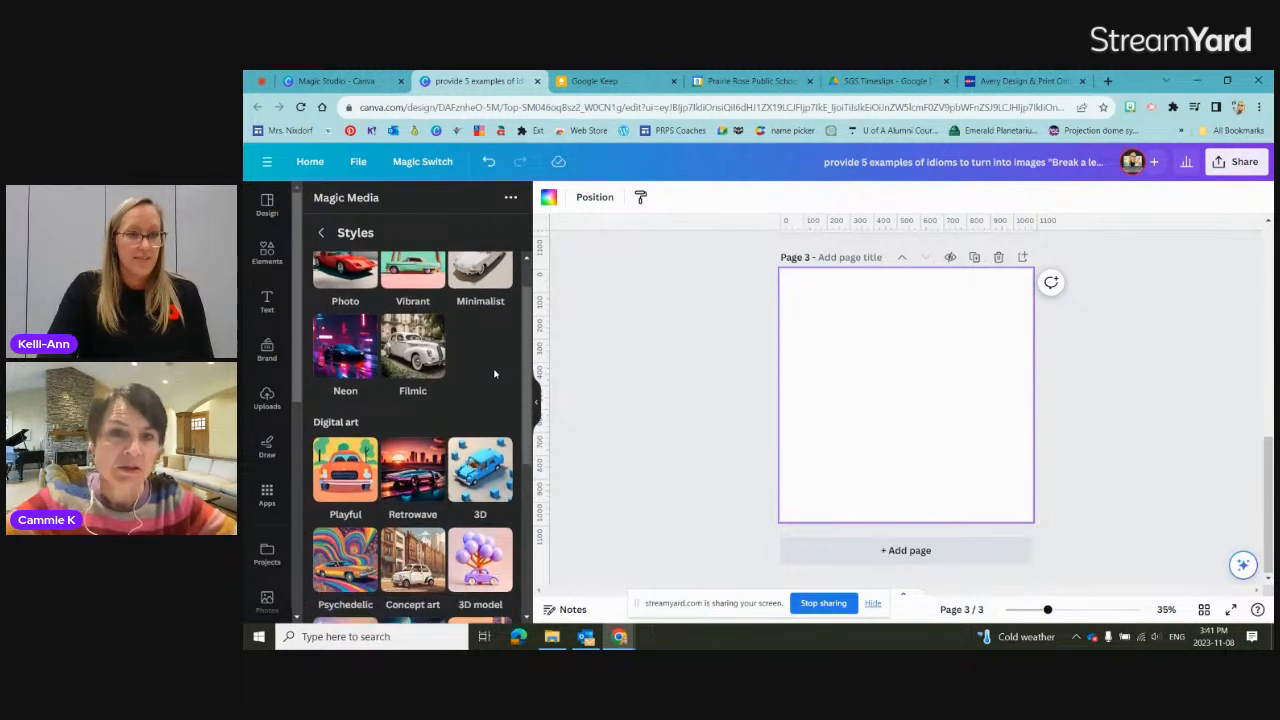
{"action": "scroll", "coordinate": [494, 374], "scroll_direction": "down", "scroll_amount": 2}
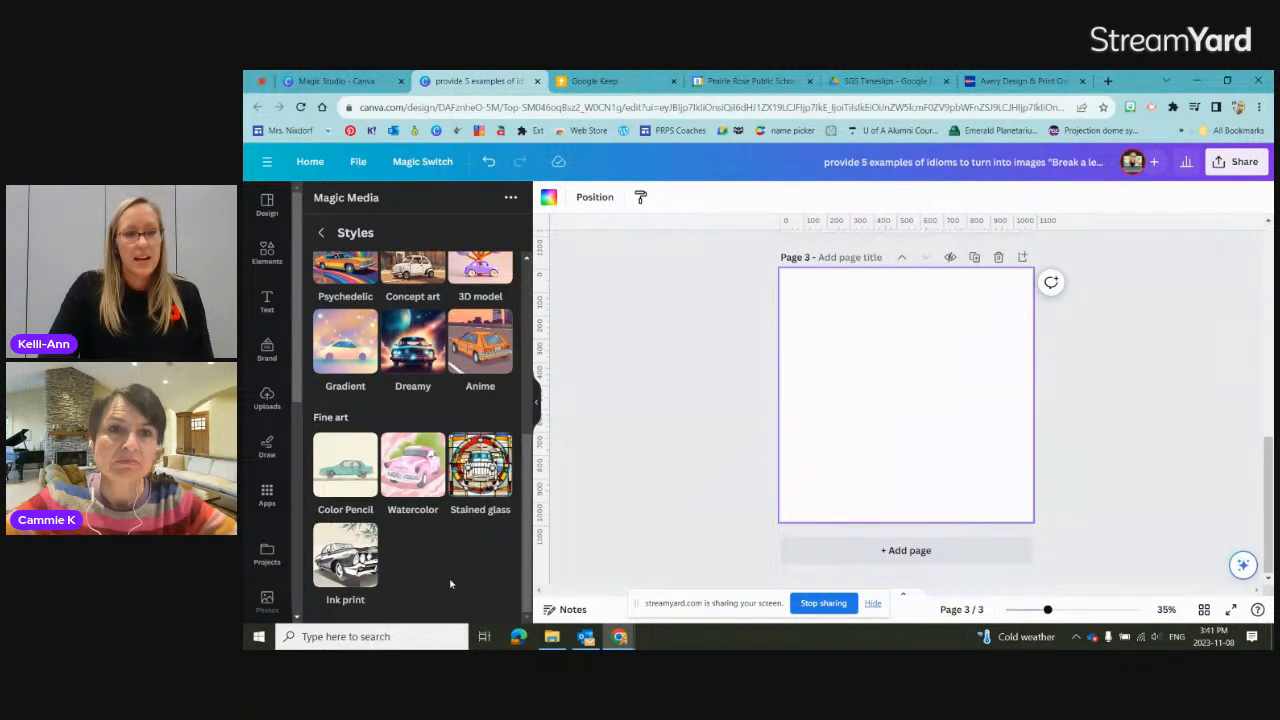
{"action": "scroll", "coordinate": [467, 586], "scroll_direction": "up", "scroll_amount": 3}
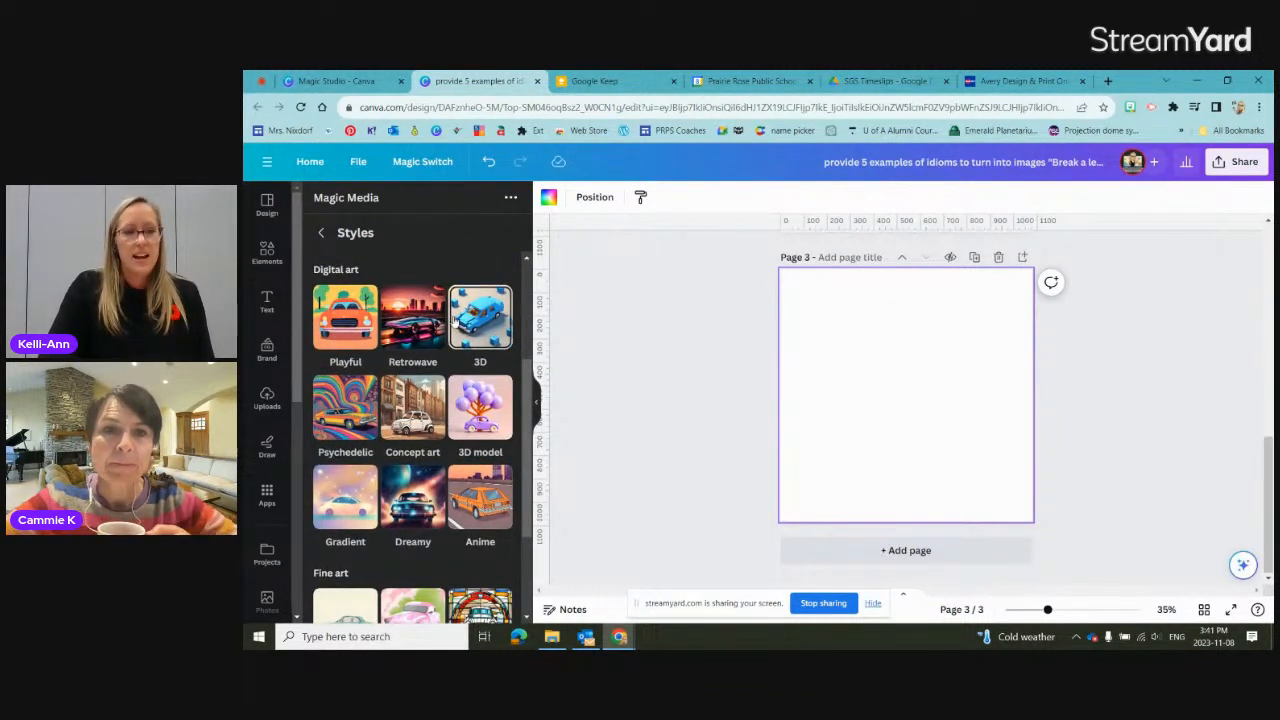
{"action": "scroll", "coordinate": [480, 310], "scroll_direction": "up", "scroll_amount": 4}
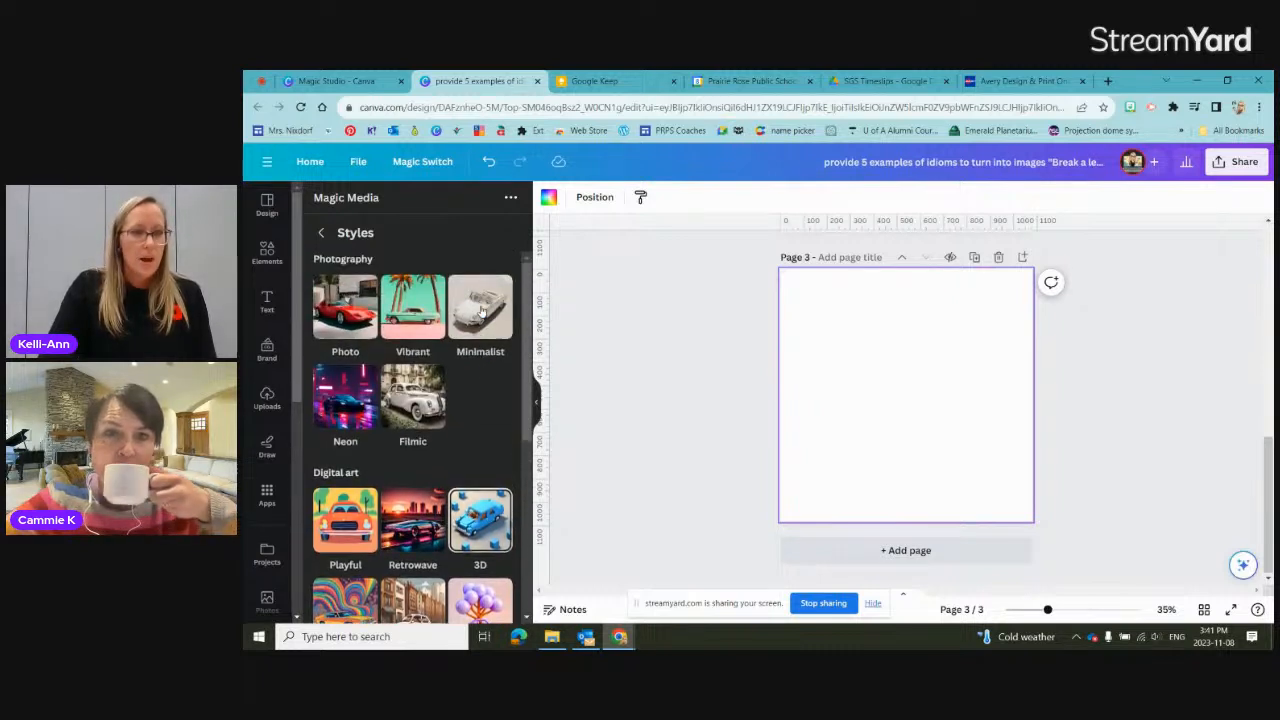
{"action": "left_click", "coordinate": [321, 232]}
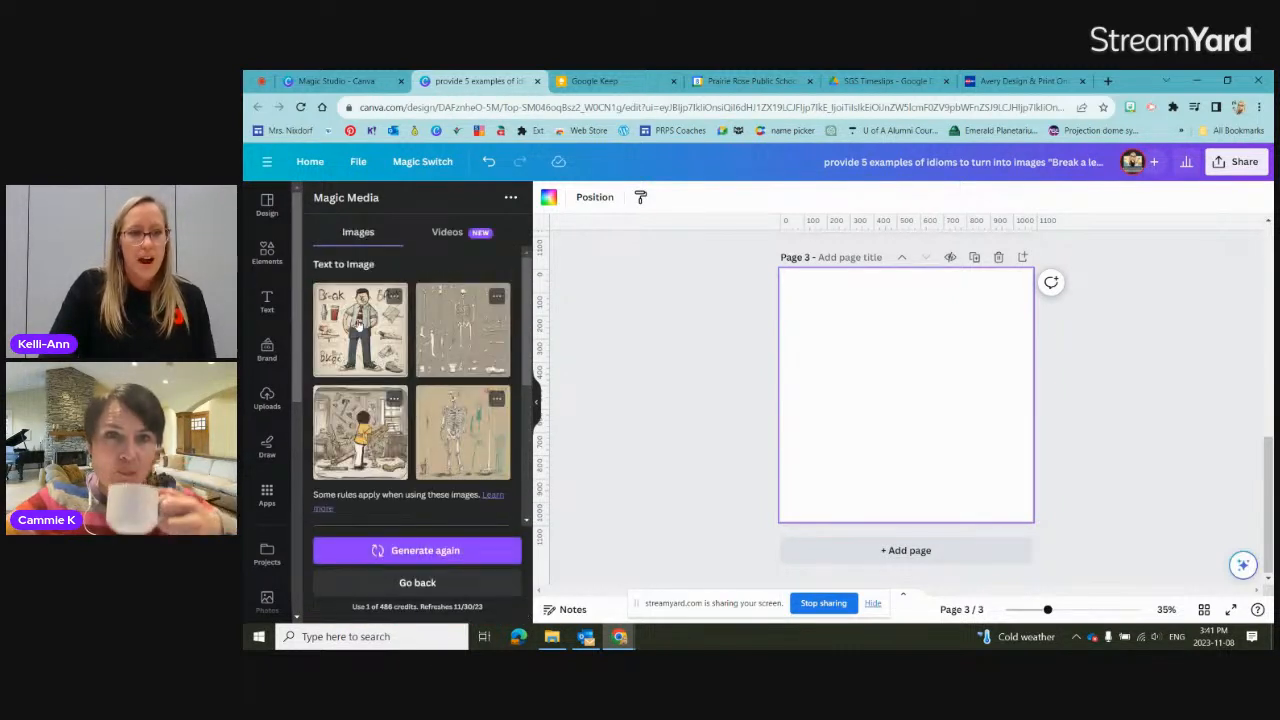
{"action": "scroll", "coordinate": [370, 450], "scroll_direction": "down", "scroll_amount": 4}
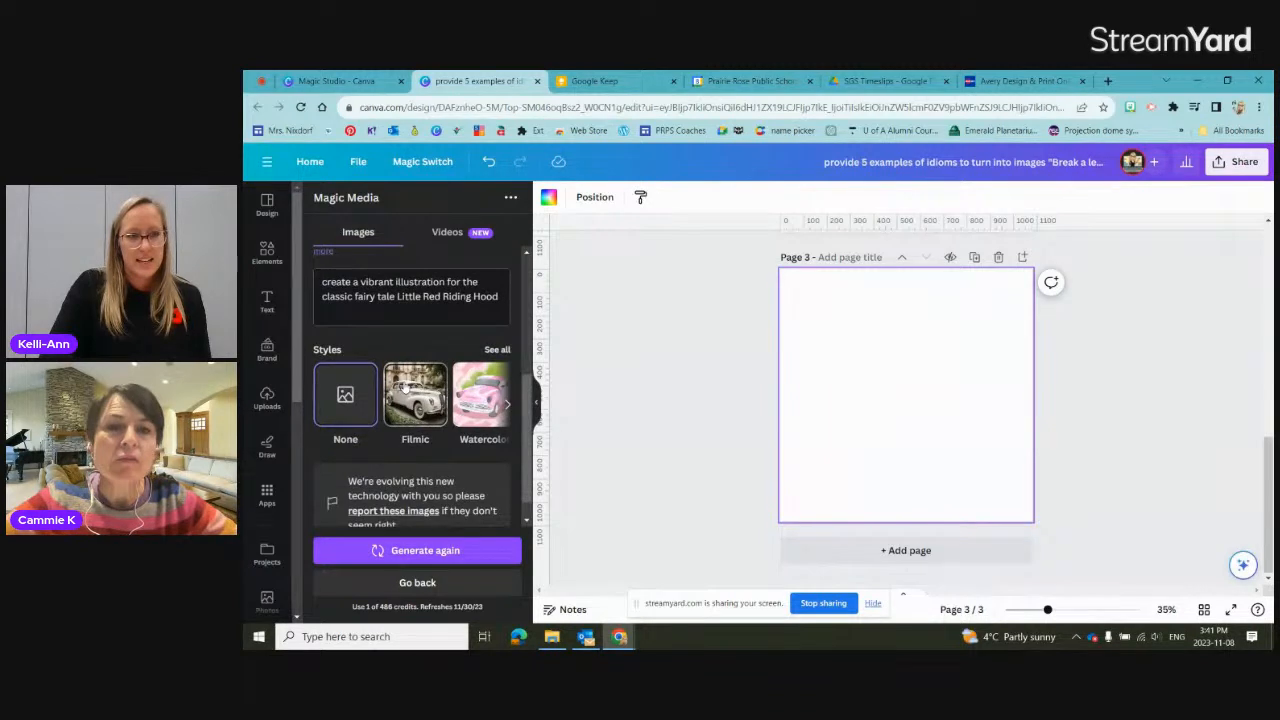
{"action": "left_click", "coordinate": [427, 552]}
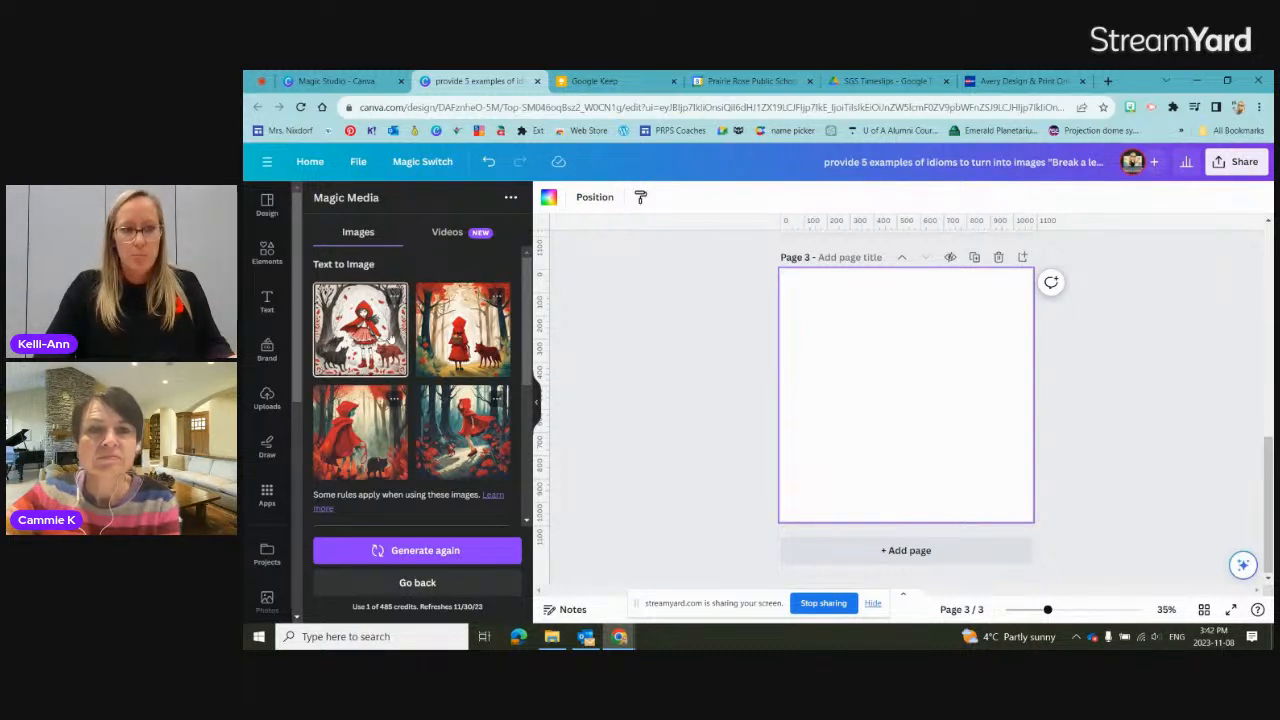
Step: Place the generated image of the girl between black and red wolves on page 3 and enlarge it to nearly fill the page
{"action": "left_click", "coordinate": [360, 329]}
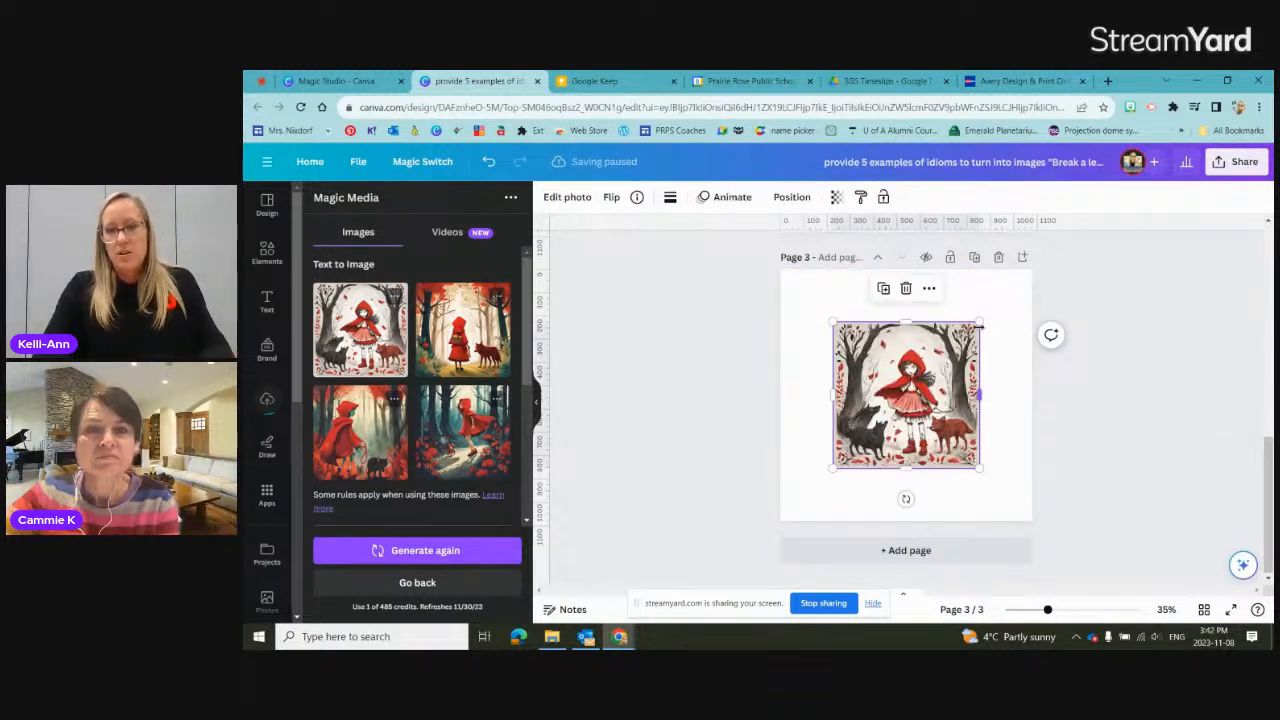
{"action": "left_click_drag", "start_coordinate": [979, 322], "coordinate": [1016, 286]}
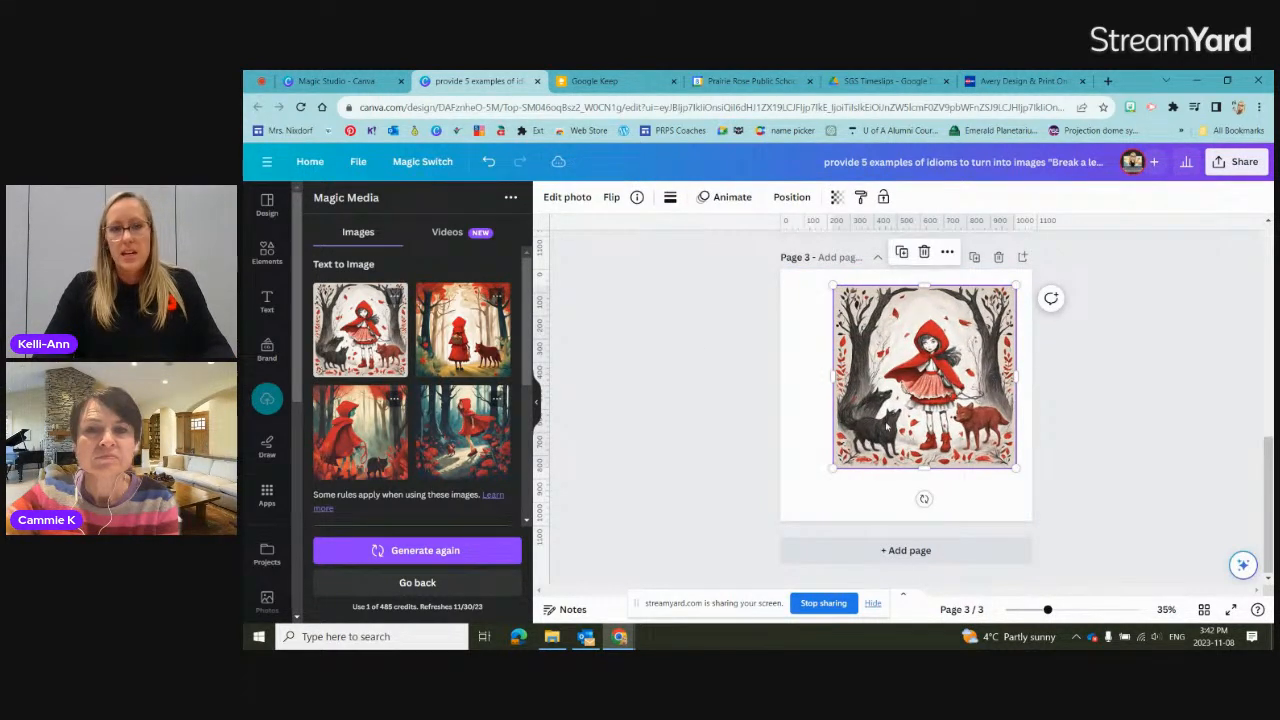
{"action": "left_click_drag", "start_coordinate": [832, 469], "coordinate": [799, 518]}
{"action": "left_click", "coordinate": [652, 400]}
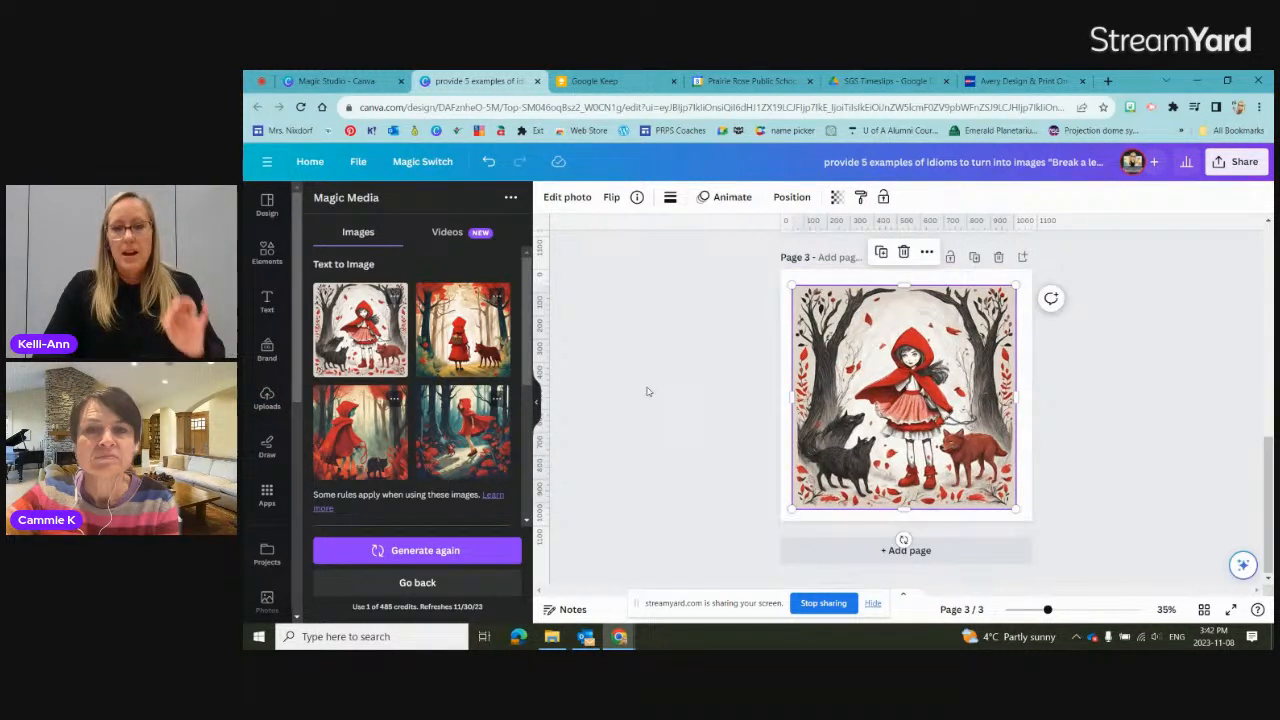
Step: Erase the rear black wolf from the page 3 image using Magic Eraser with brush size 14, and return to the photo effects
{"action": "left_click", "coordinate": [826, 351]}
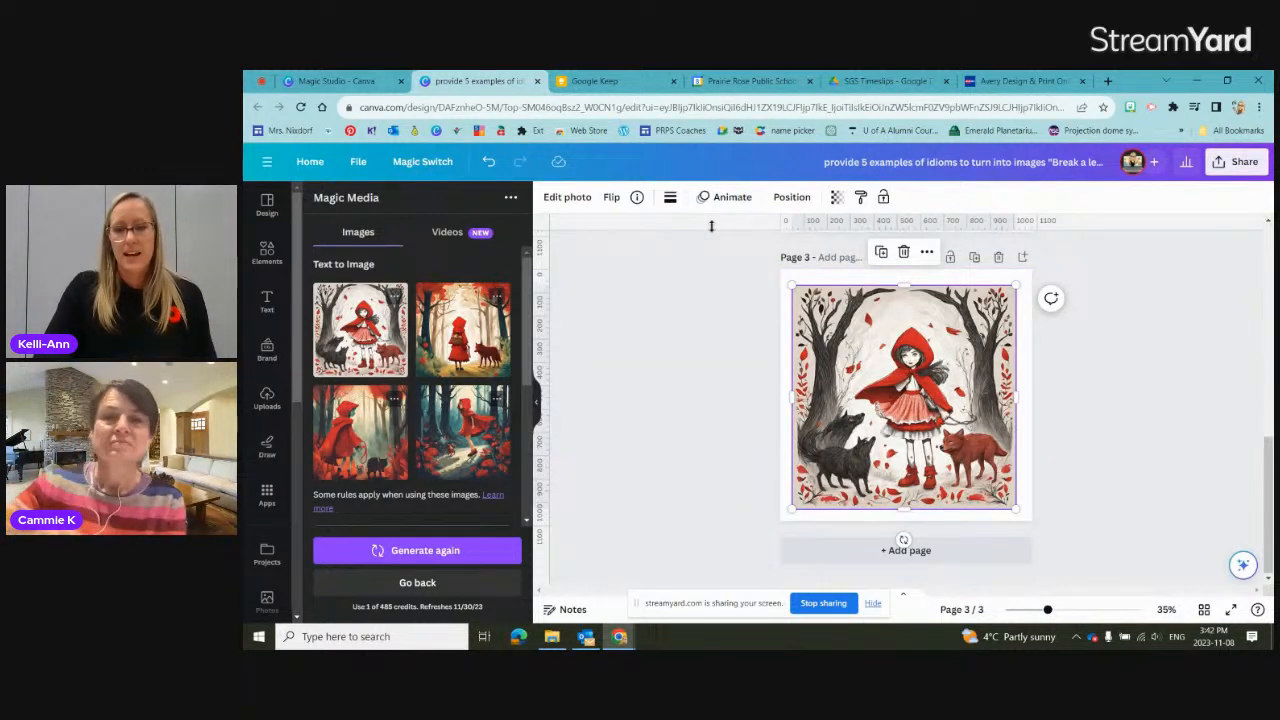
{"action": "left_click", "coordinate": [568, 197]}
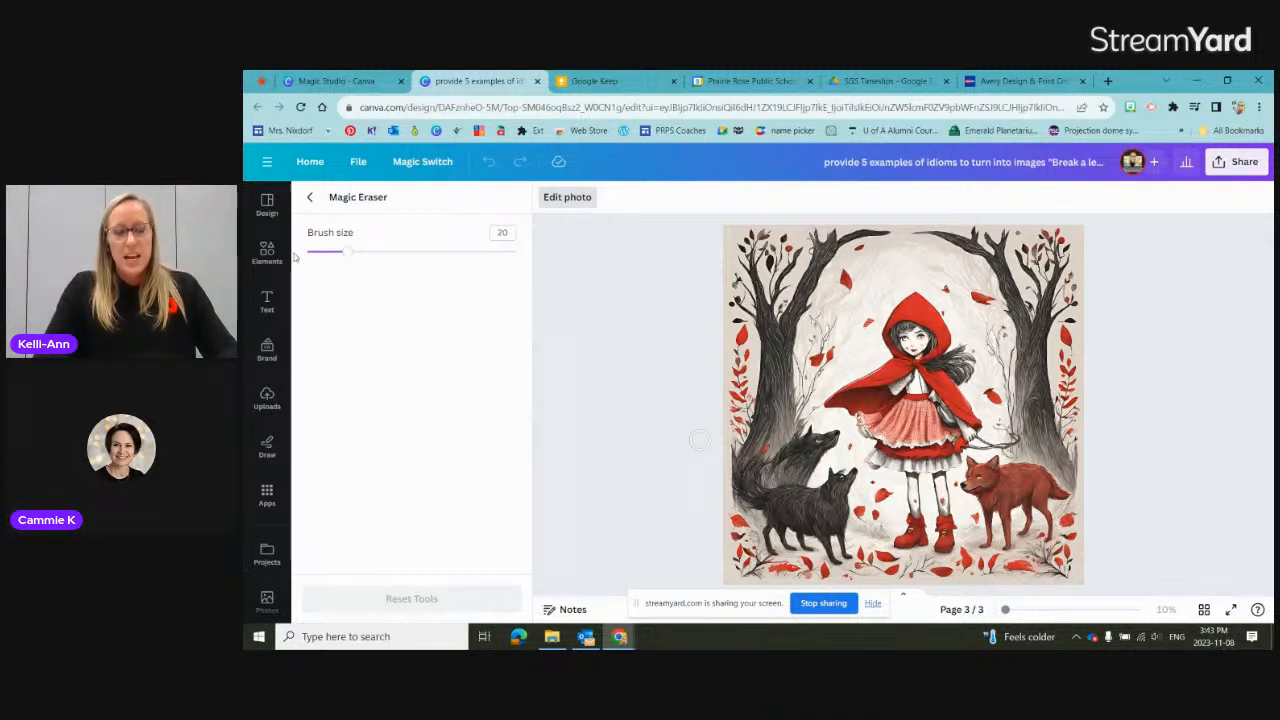
{"action": "left_click_drag", "start_coordinate": [347, 255], "coordinate": [335, 255]}
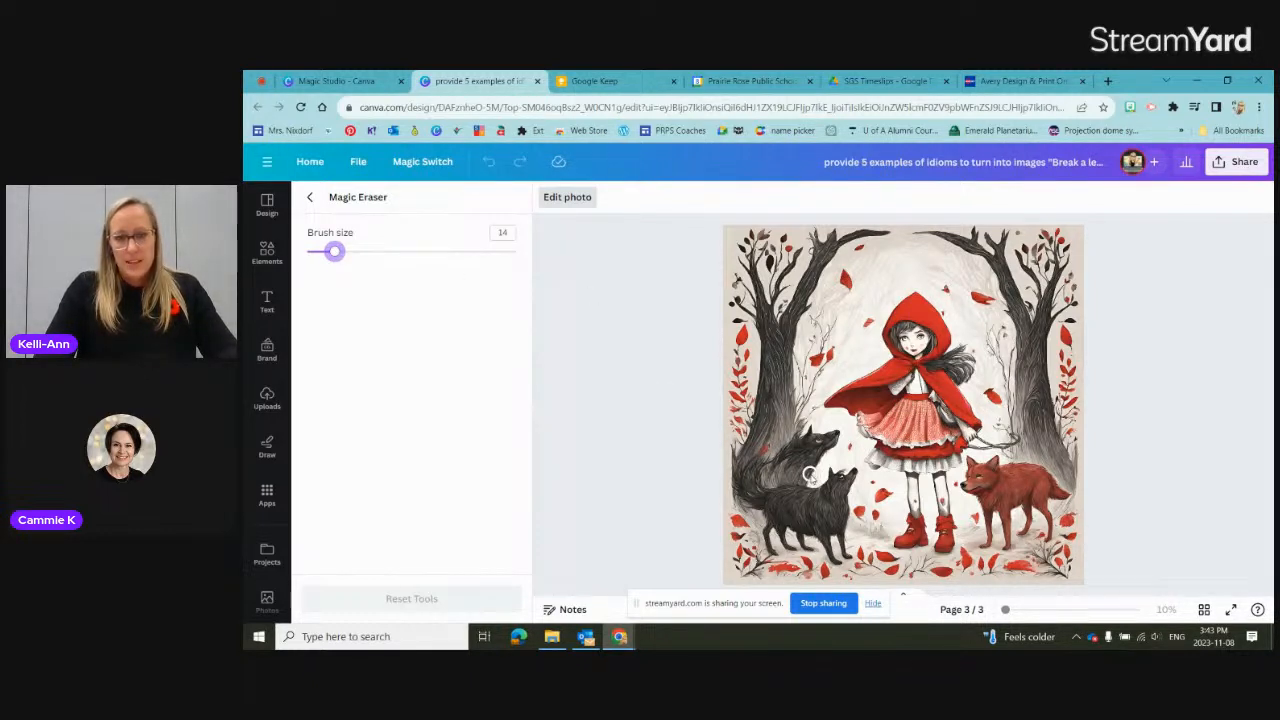
{"action": "left_click", "coordinate": [676, 477]}
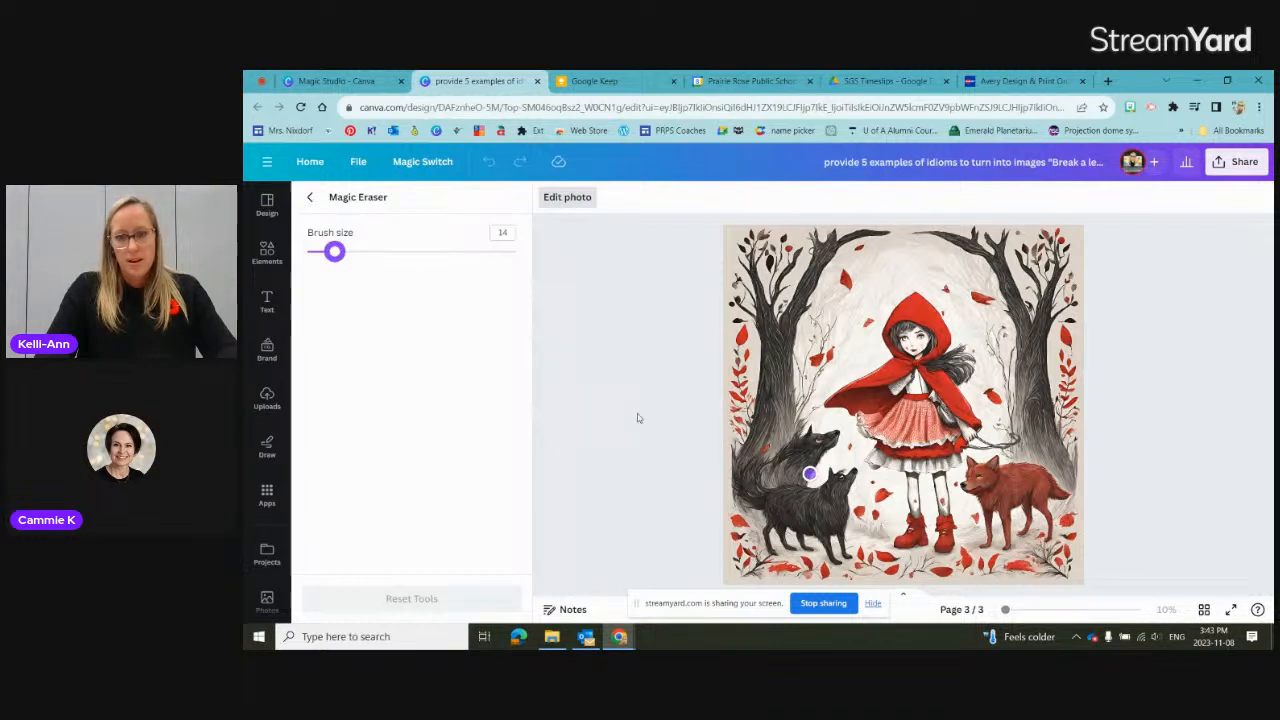
{"action": "left_click_drag", "start_coordinate": [809, 474], "coordinate": [689, 448]}
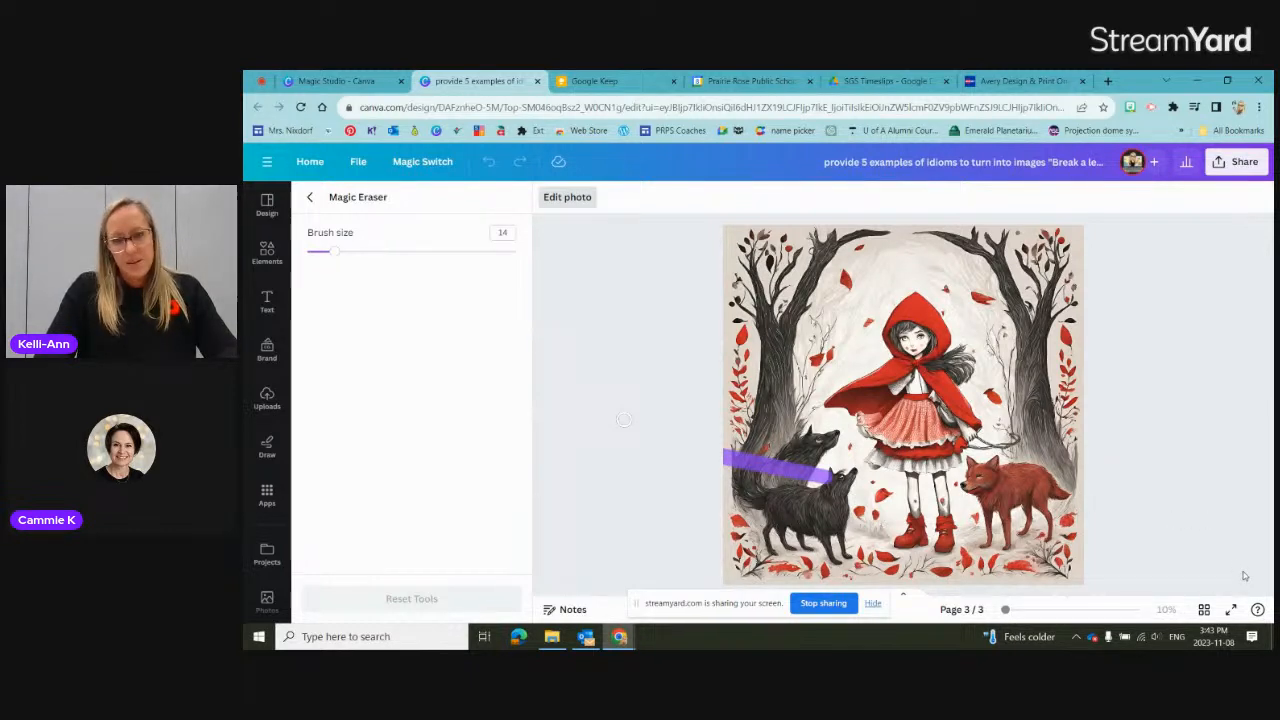
{"action": "left_click_drag", "start_coordinate": [624, 420], "coordinate": [938, 497]}
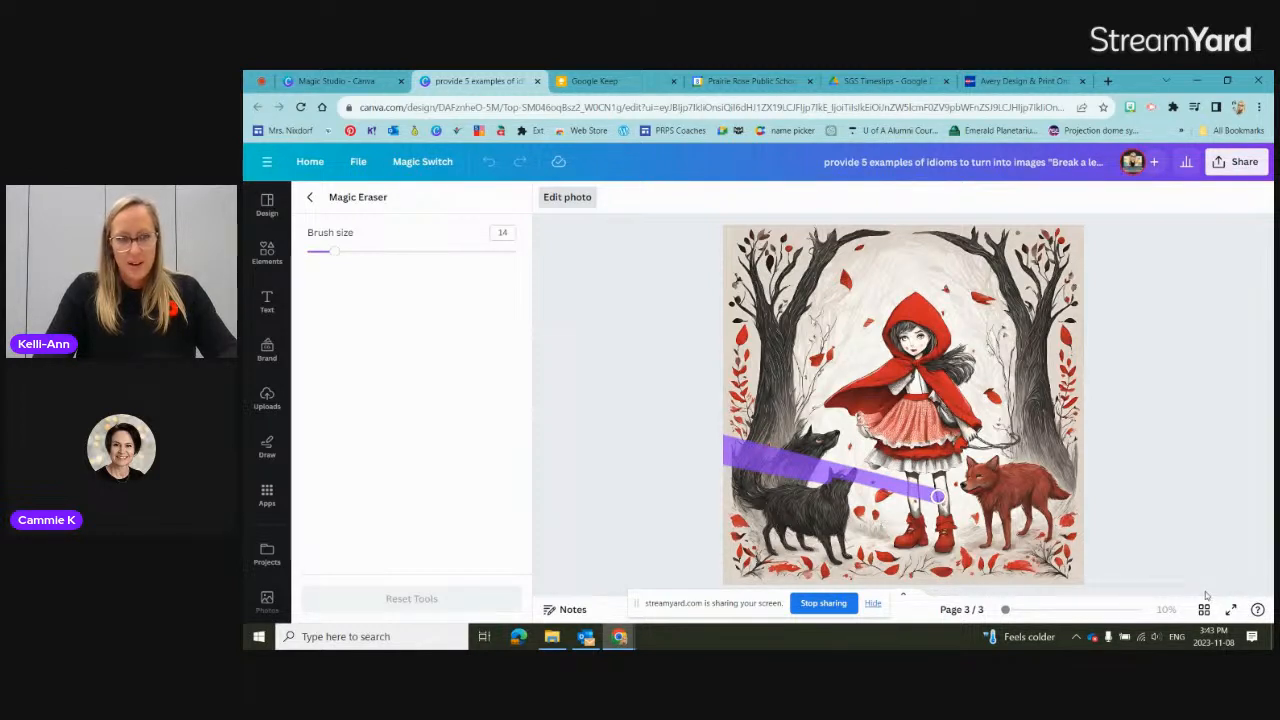
{"action": "left_click_drag", "start_coordinate": [938, 497], "coordinate": [1088, 543]}
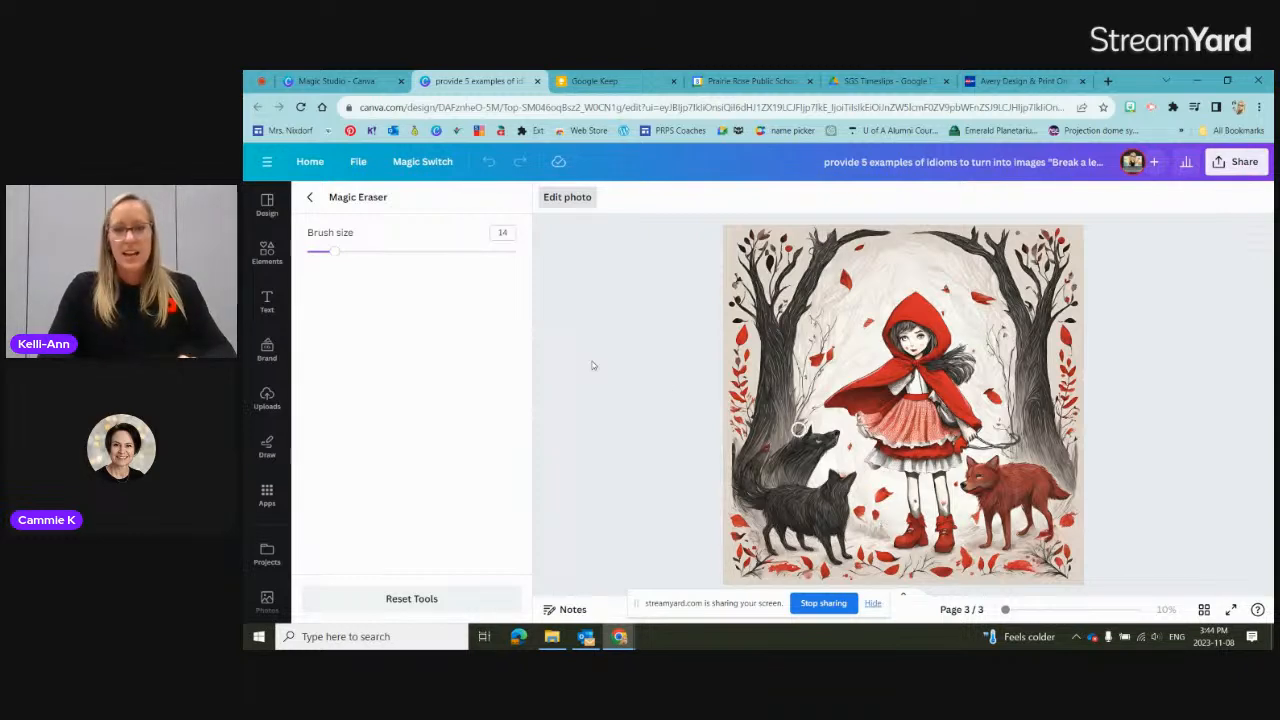
{"action": "left_click", "coordinate": [311, 199]}
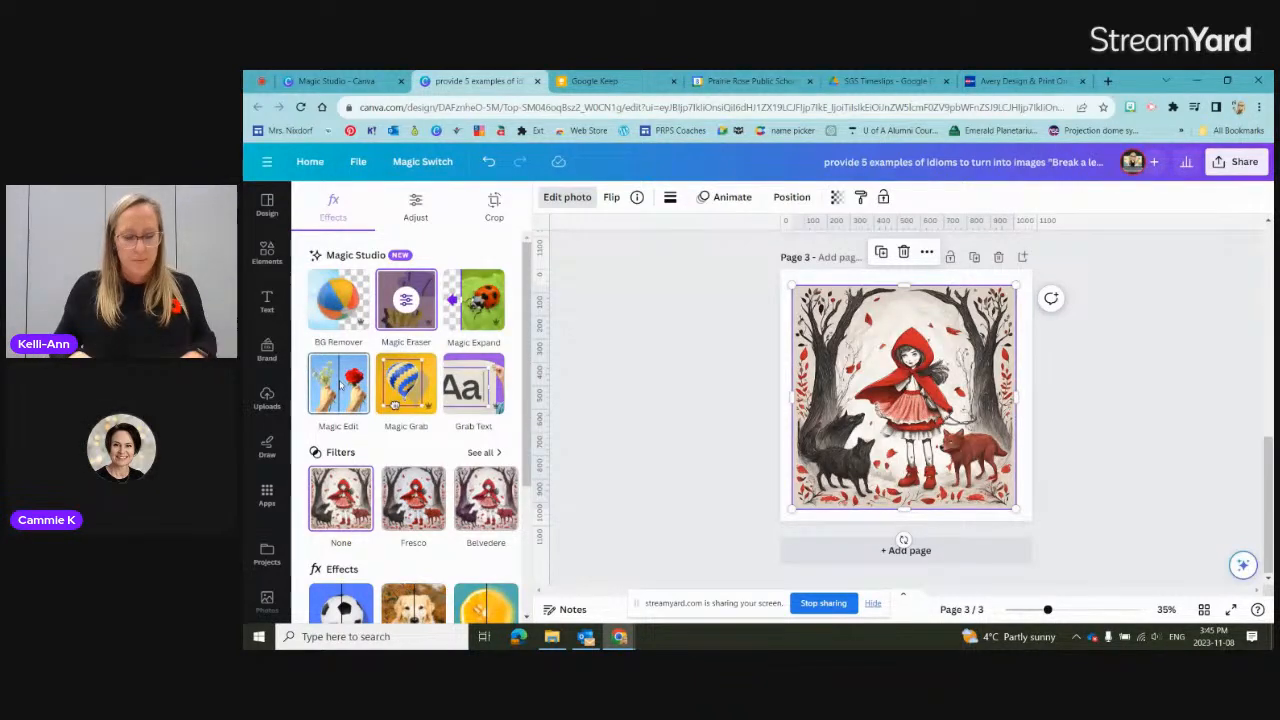
Step: Brush over the red wolf in the page 3 image with Magic Edit at brush size 20
{"action": "left_click", "coordinate": [341, 384]}
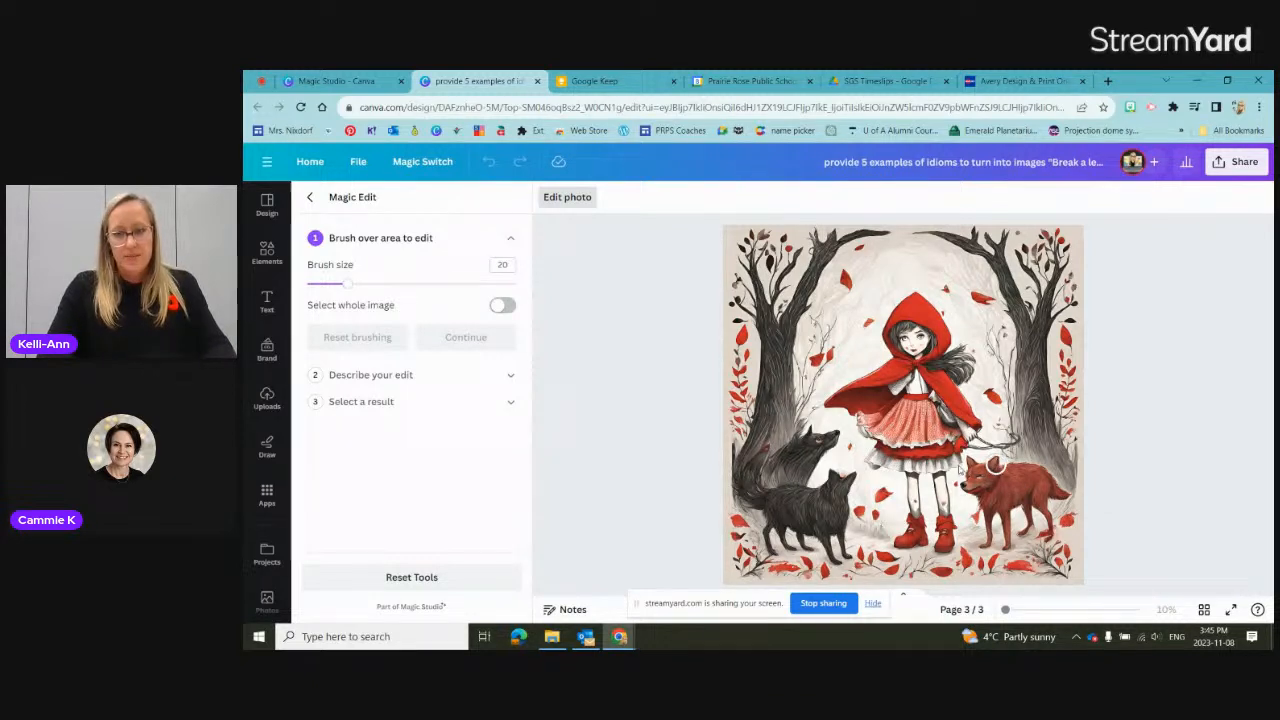
{"action": "left_click_drag", "start_coordinate": [996, 465], "coordinate": [982, 543]}
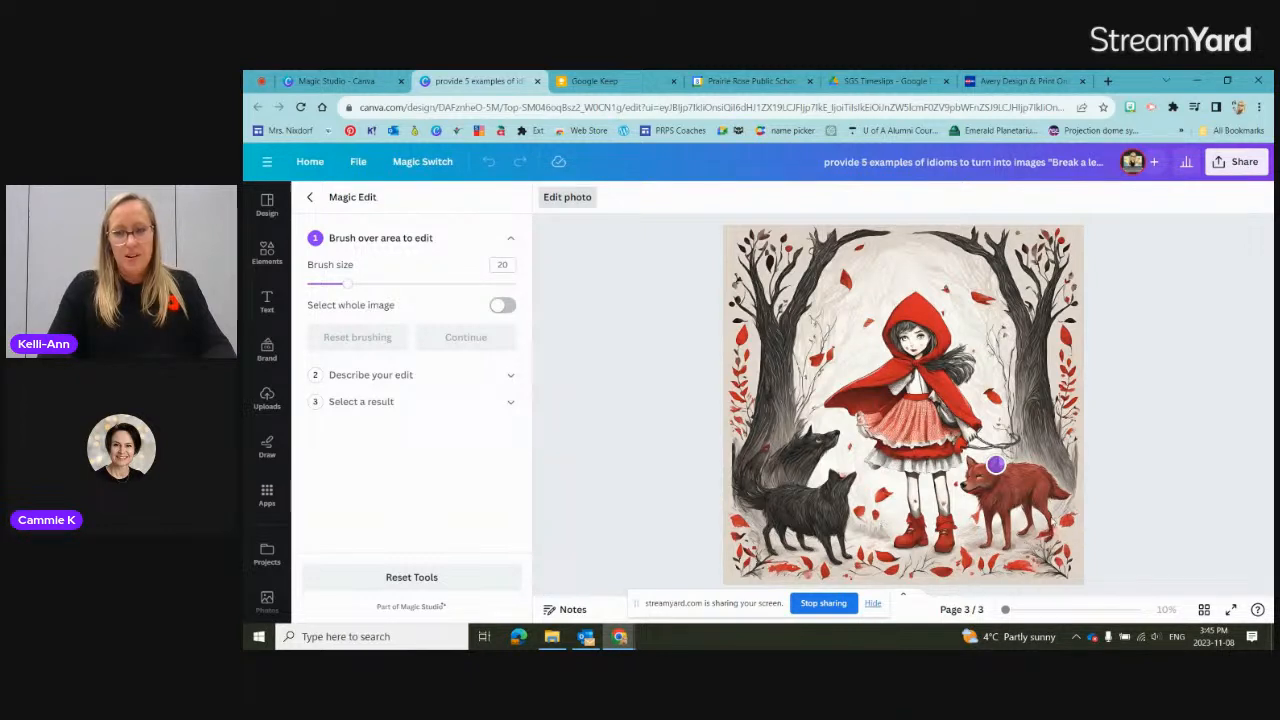
{"action": "left_click_drag", "start_coordinate": [996, 464], "coordinate": [979, 537]}
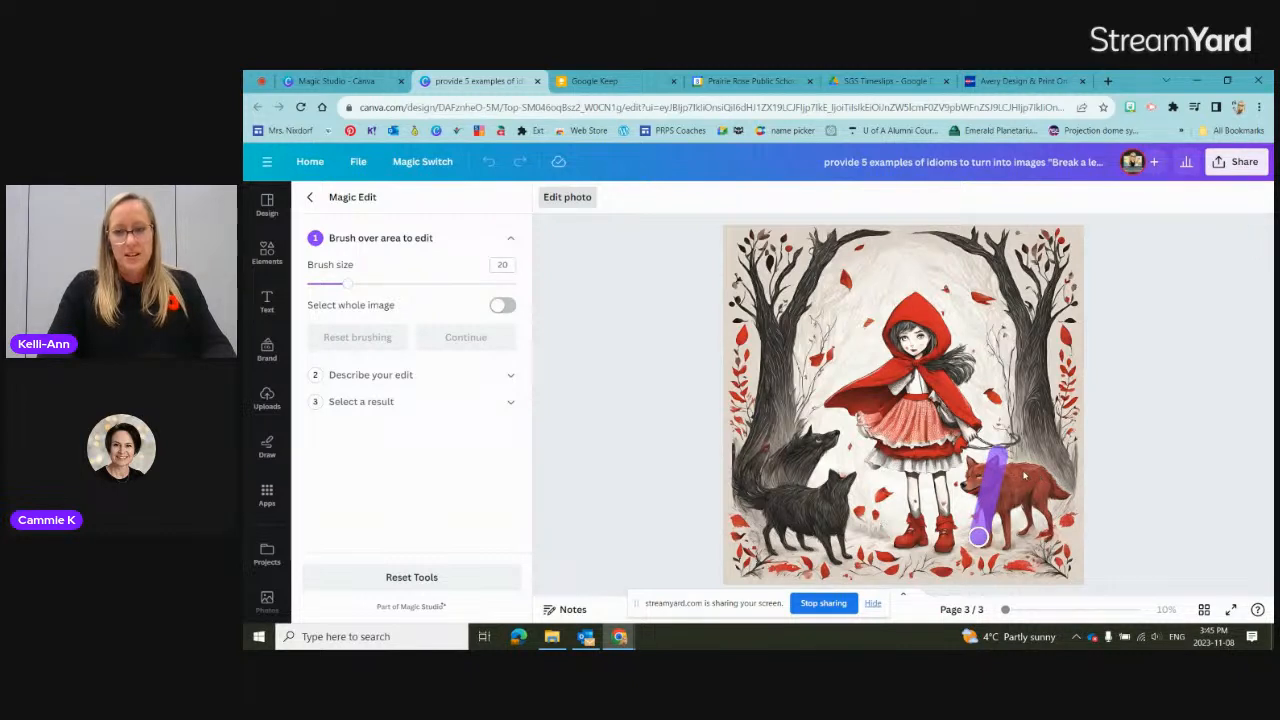
{"action": "left_click_drag", "start_coordinate": [979, 537], "coordinate": [1049, 516]}
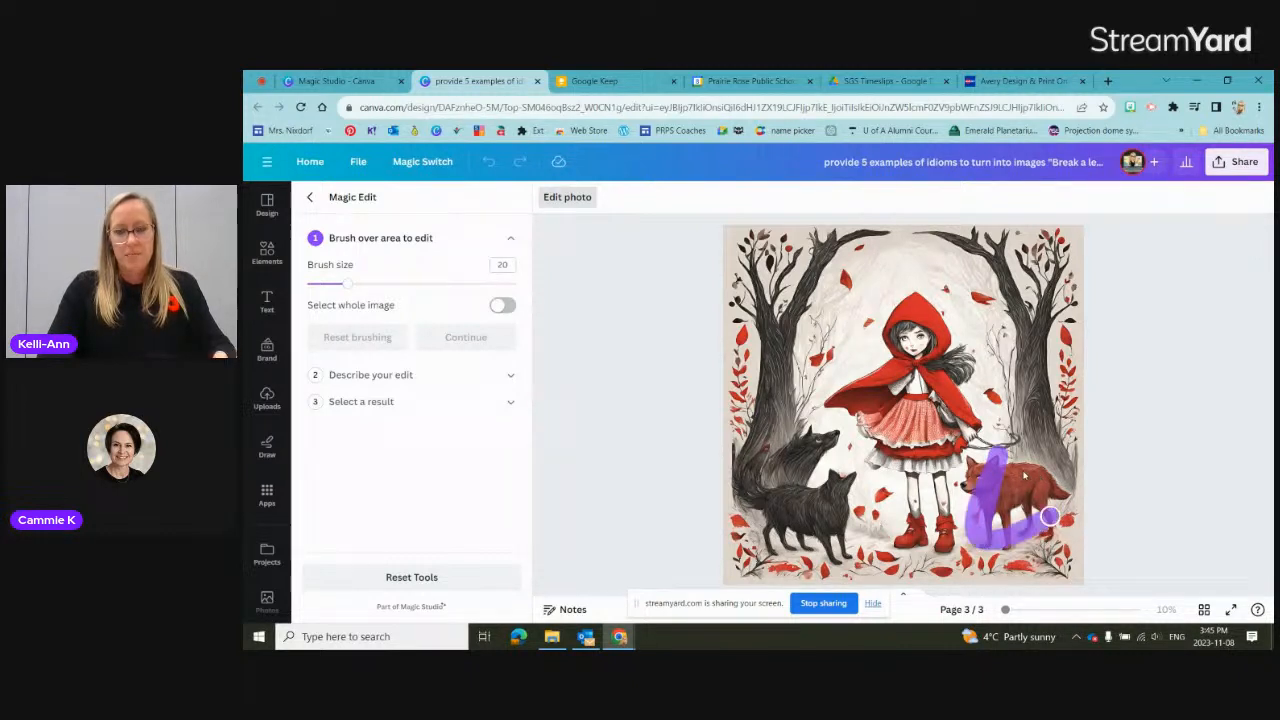
{"action": "left_click_drag", "start_coordinate": [1049, 516], "coordinate": [1022, 470]}
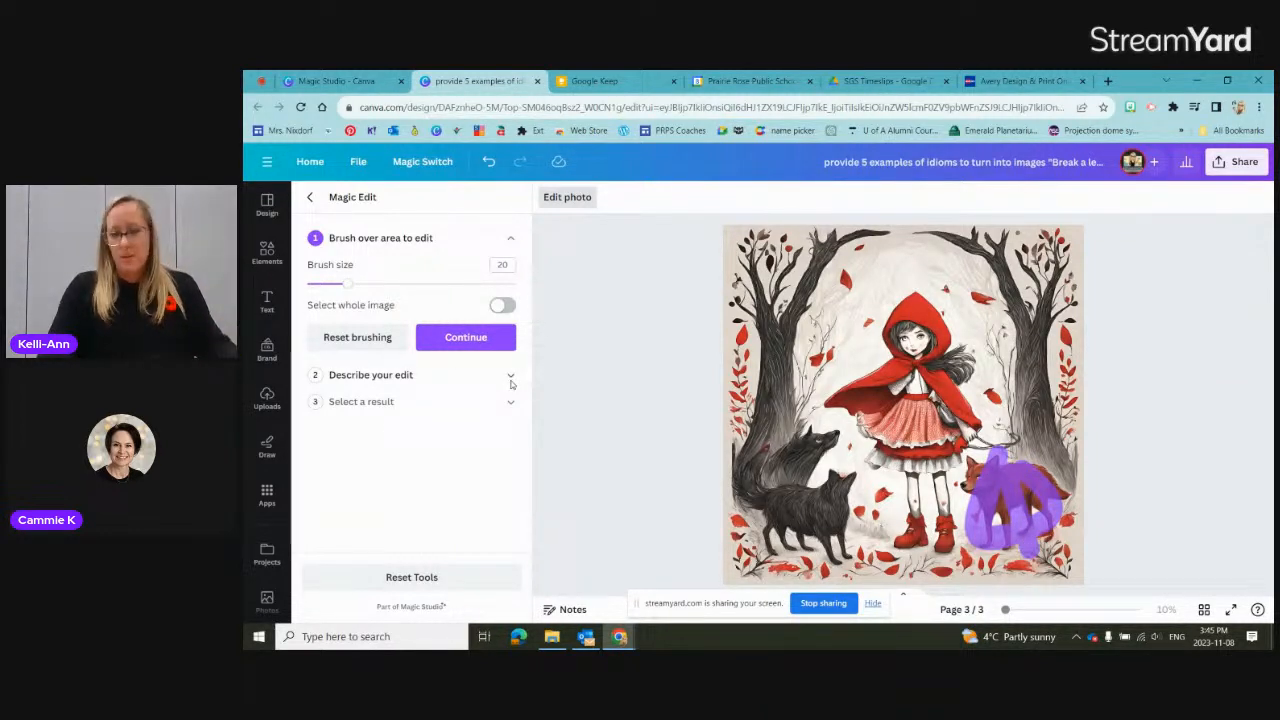
Step: Generate Magic Edit results from the description "replace the wolf with a cat" and apply the first result to the image
{"action": "left_click", "coordinate": [511, 379]}
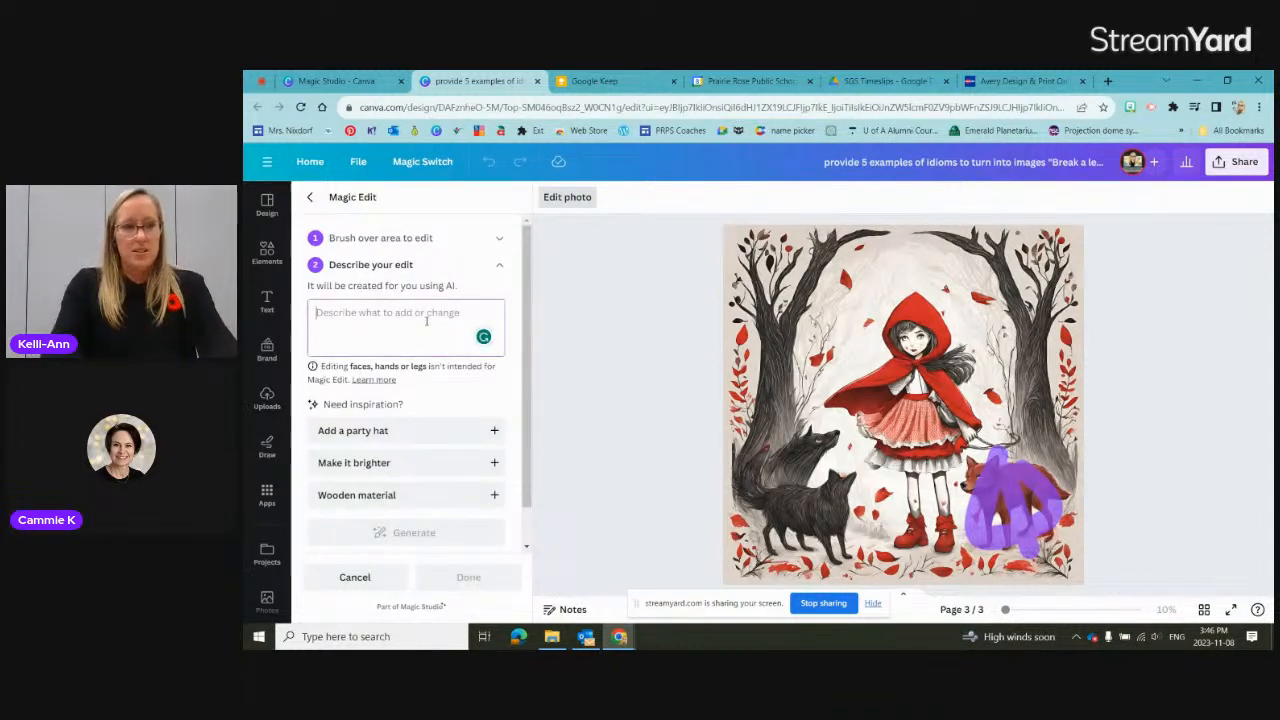
{"action": "type", "text": "replace the wolf with a caty"}
{"action": "key", "text": "BackSpace"}
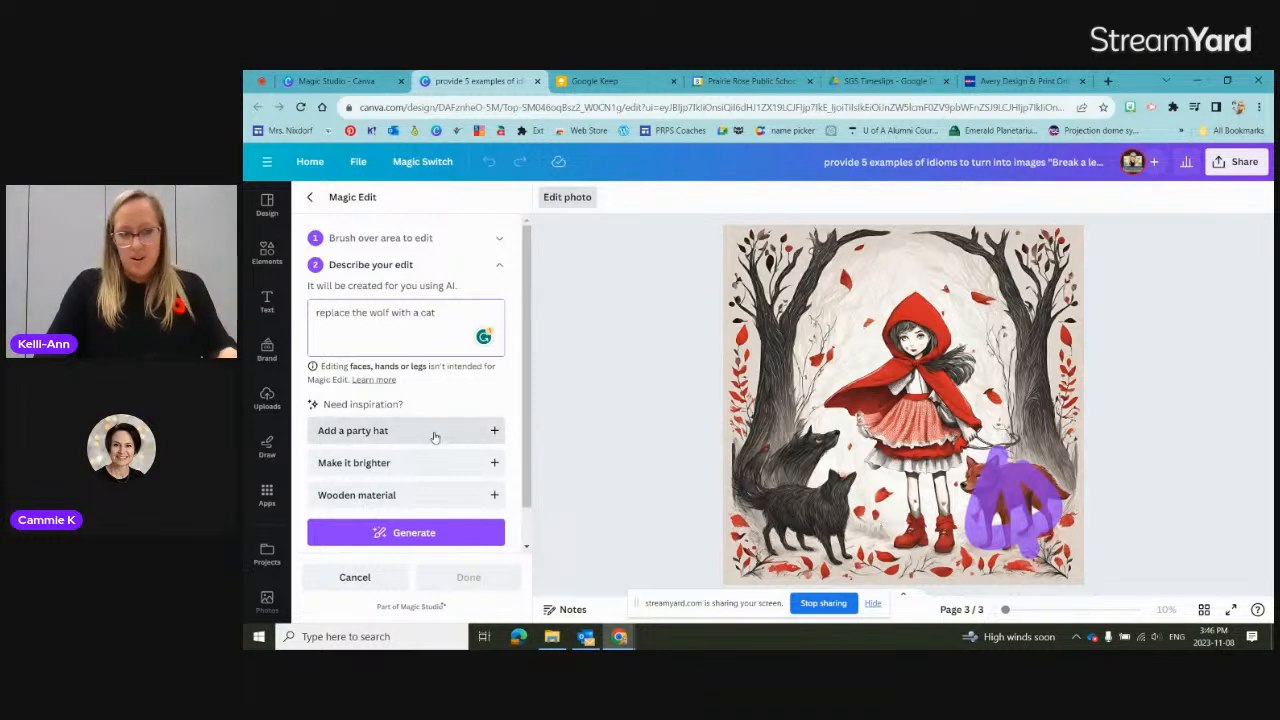
{"action": "scroll", "coordinate": [434, 437], "scroll_direction": "down", "scroll_amount": 1}
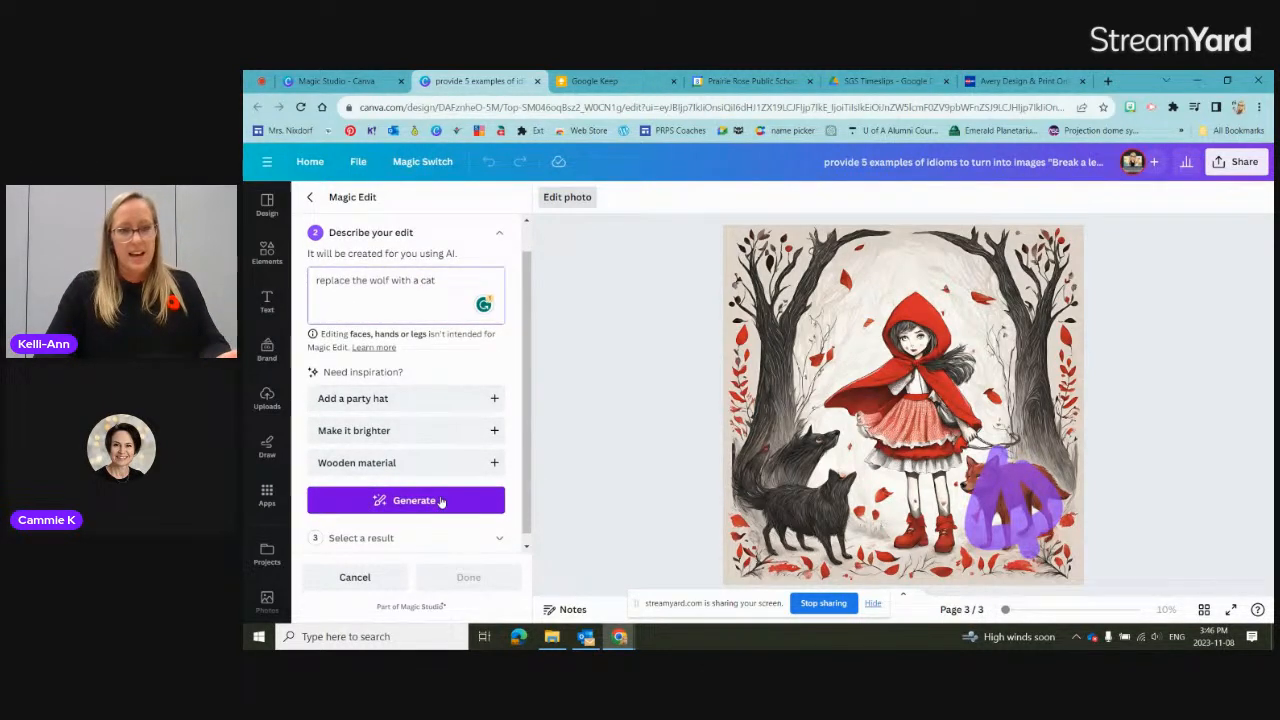
{"action": "left_click", "coordinate": [440, 501]}
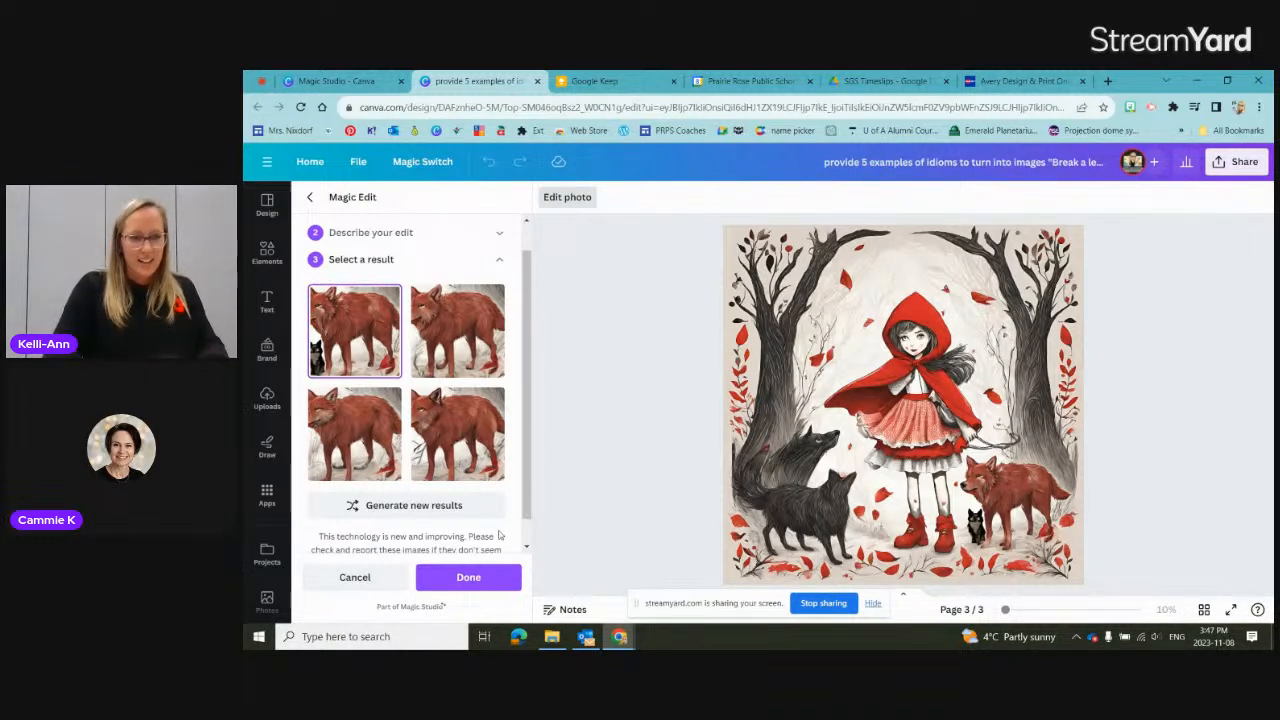
{"action": "left_click", "coordinate": [481, 576]}
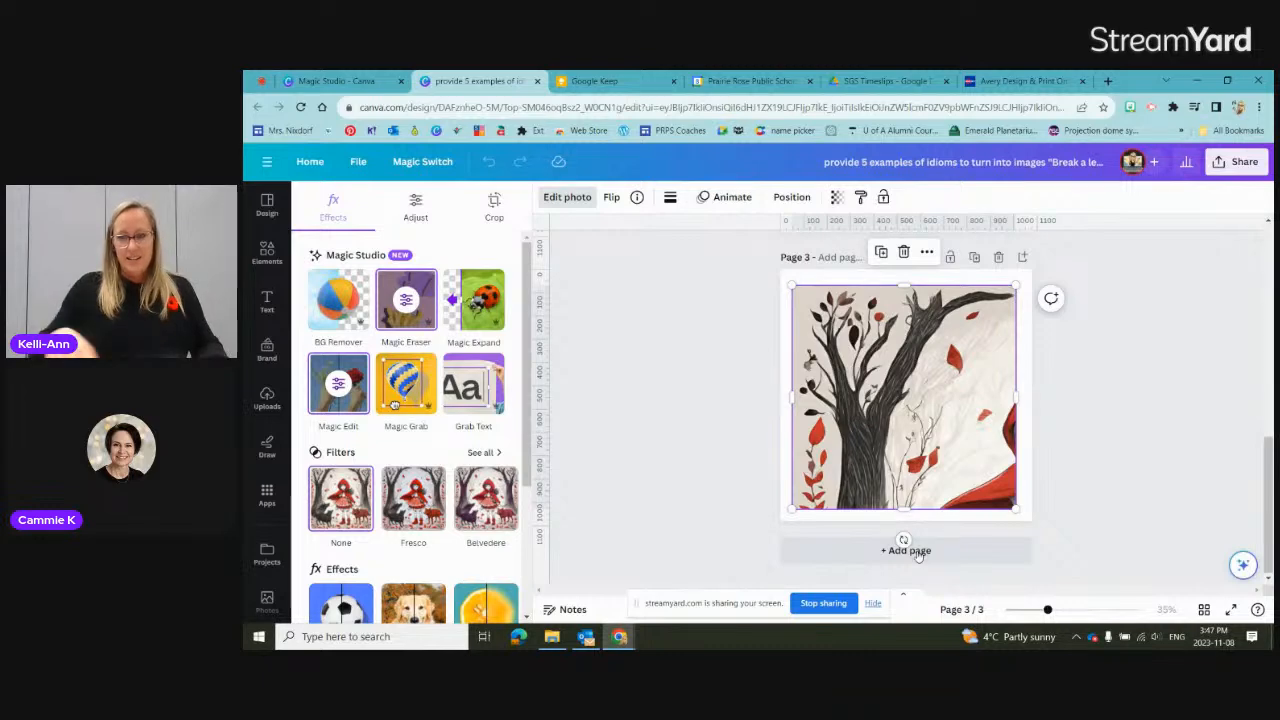
Step: Add a fourth page and replace the image prompt with "design an imaginative illustration of a space adventure with rockets, planets, and alien creatures"
{"action": "left_click", "coordinate": [912, 551]}
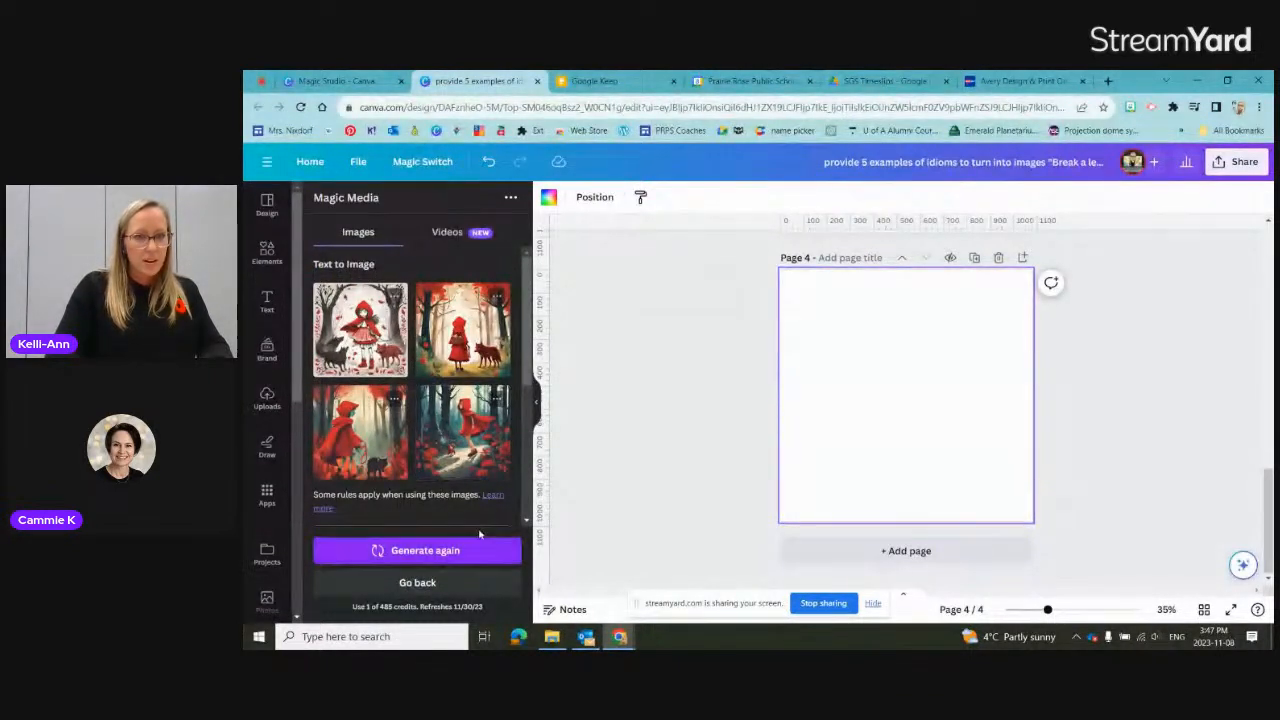
{"action": "scroll", "coordinate": [505, 398], "scroll_direction": "down", "scroll_amount": 3}
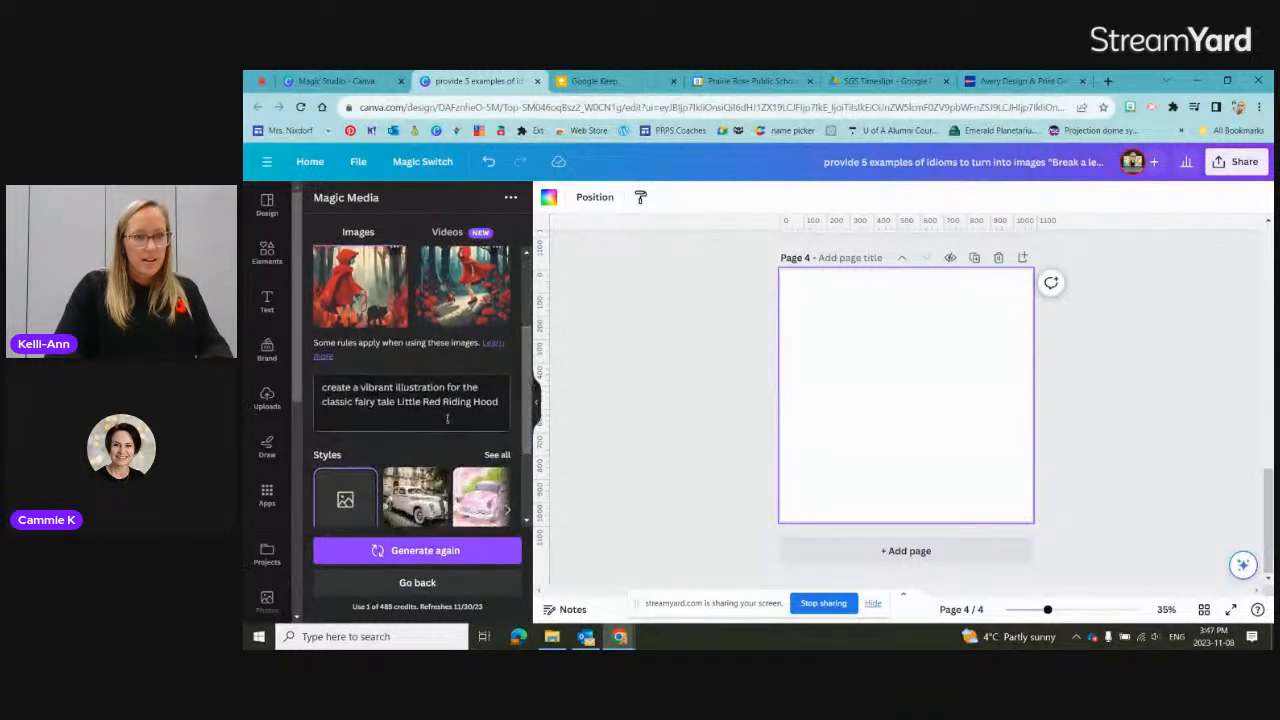
{"action": "left_click_drag", "start_coordinate": [497, 403], "coordinate": [317, 383]}
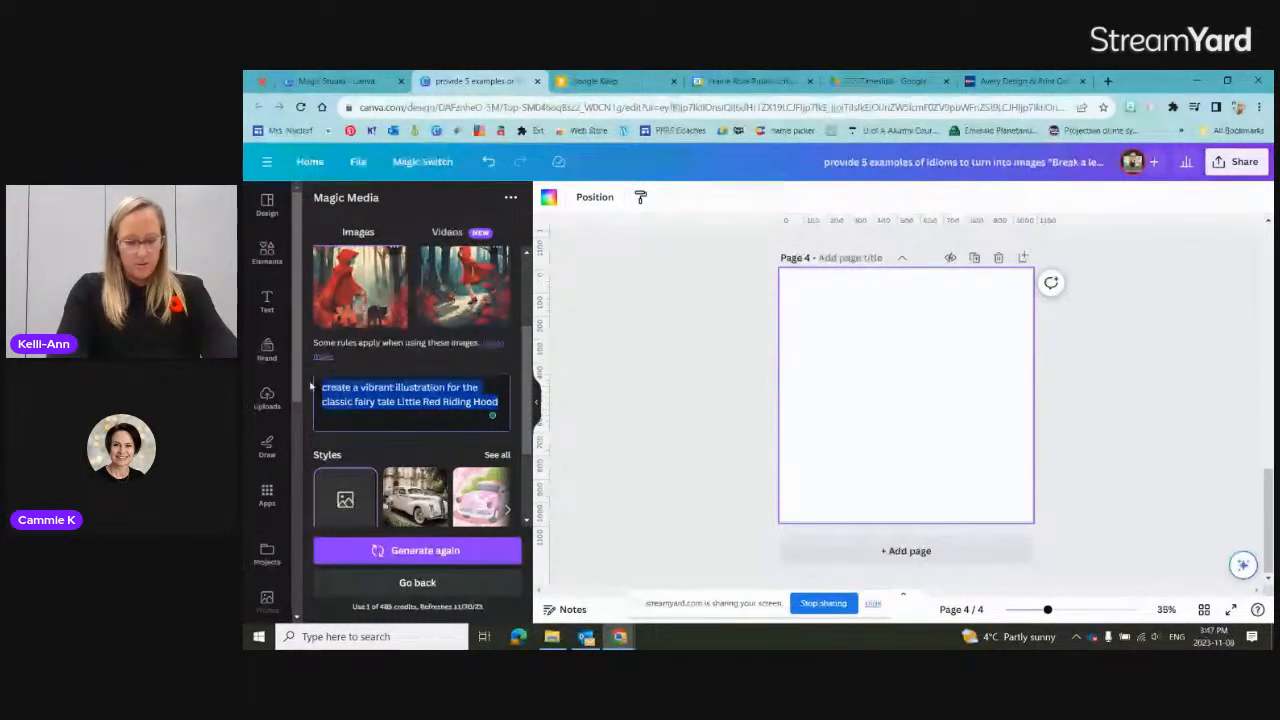
{"action": "key", "text": "BackSpace"}
{"action": "type", "text": "de"}
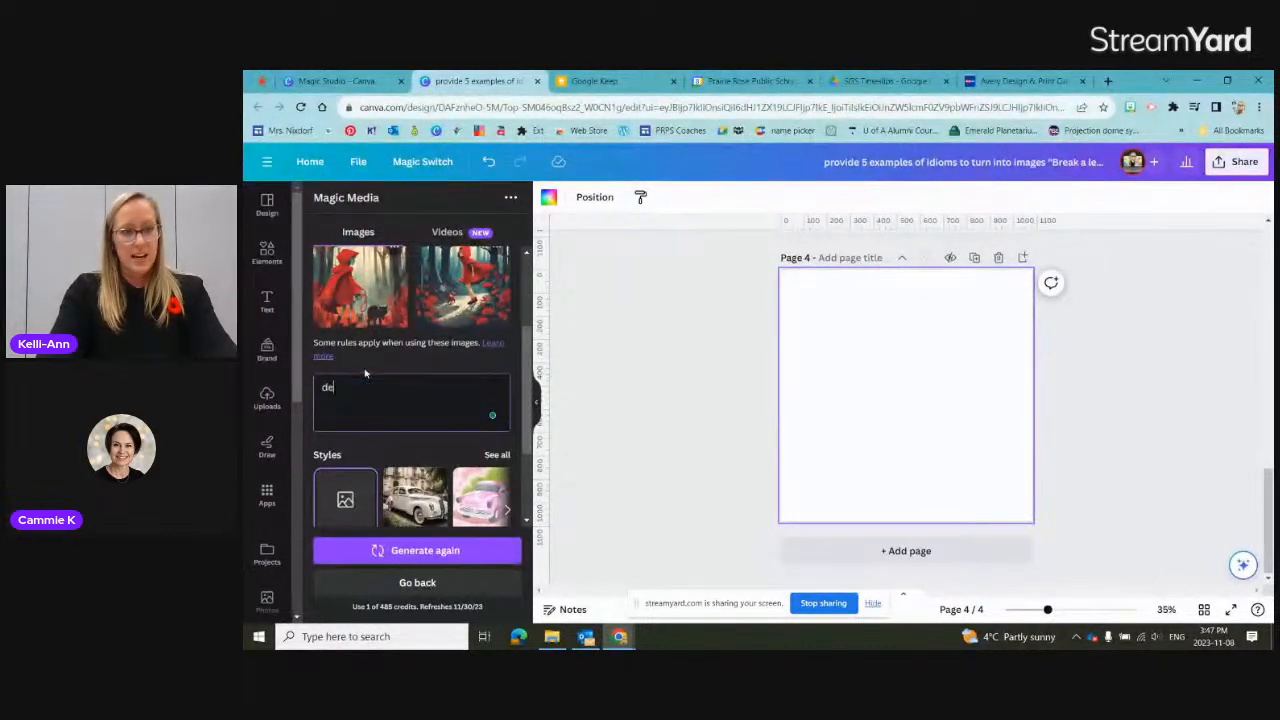
{"action": "type", "text": "sign "}
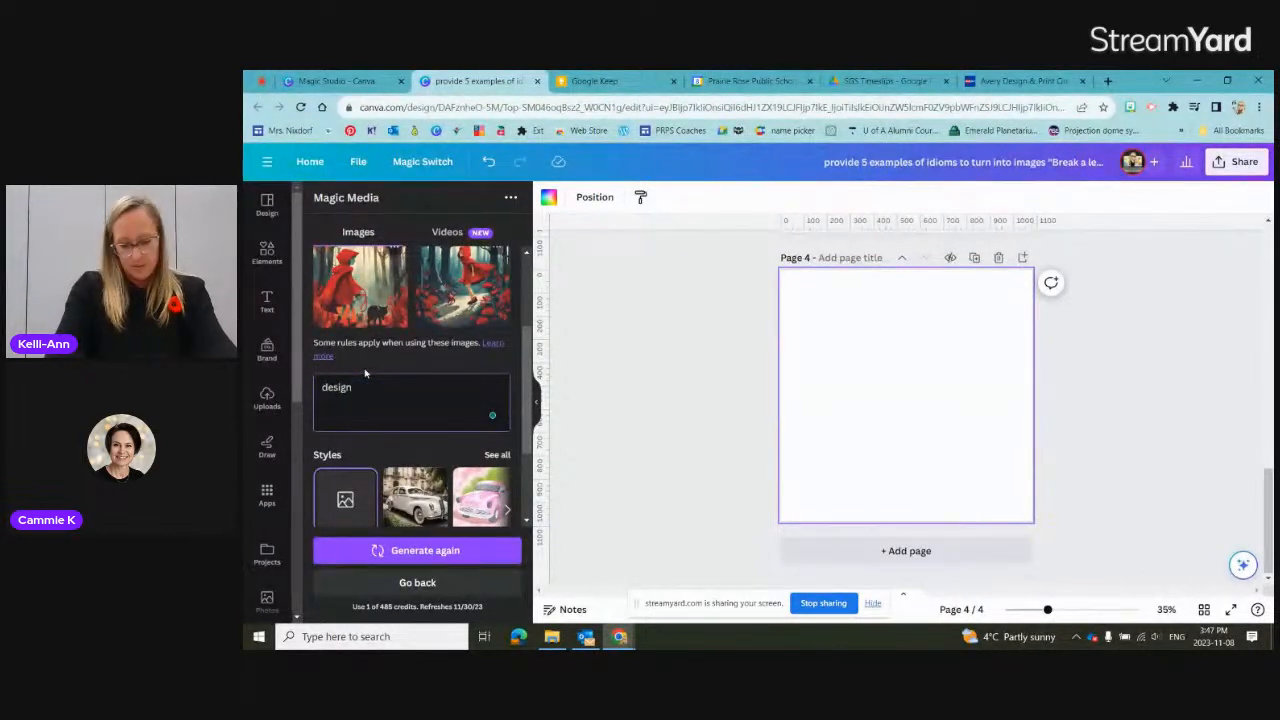
{"action": "type", "text": "an imag"}
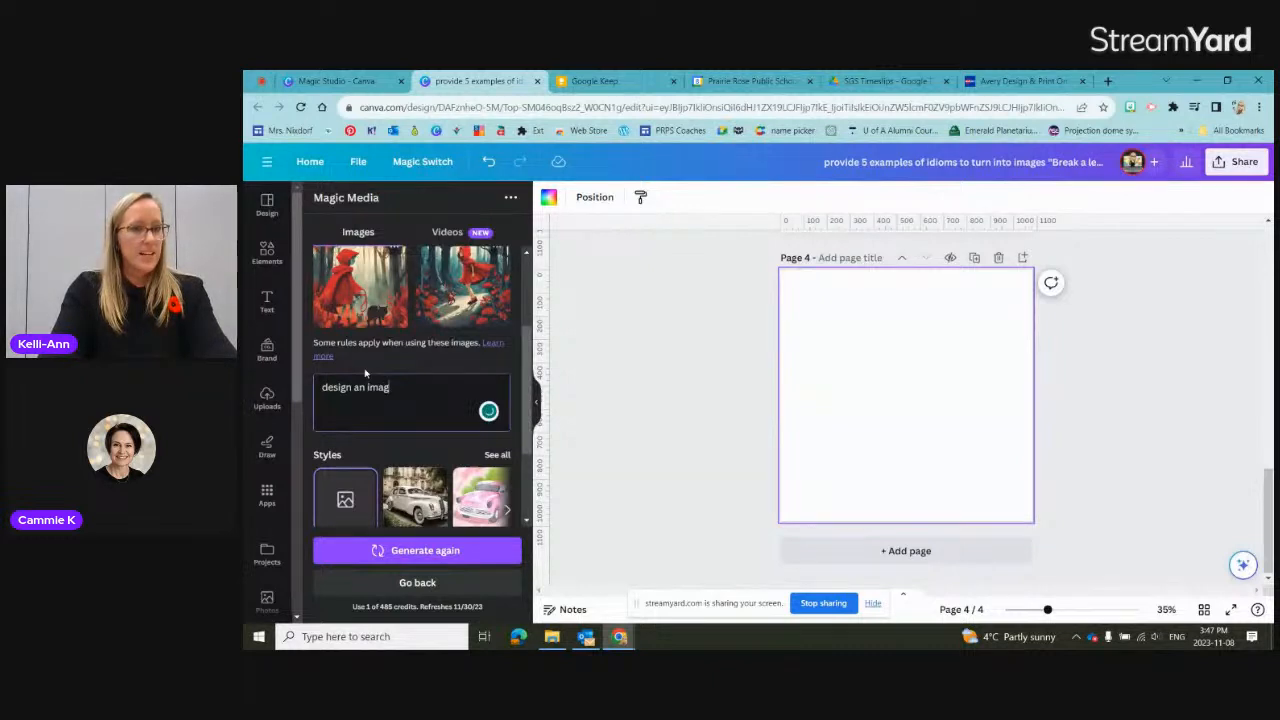
{"action": "type", "text": "inative illu"}
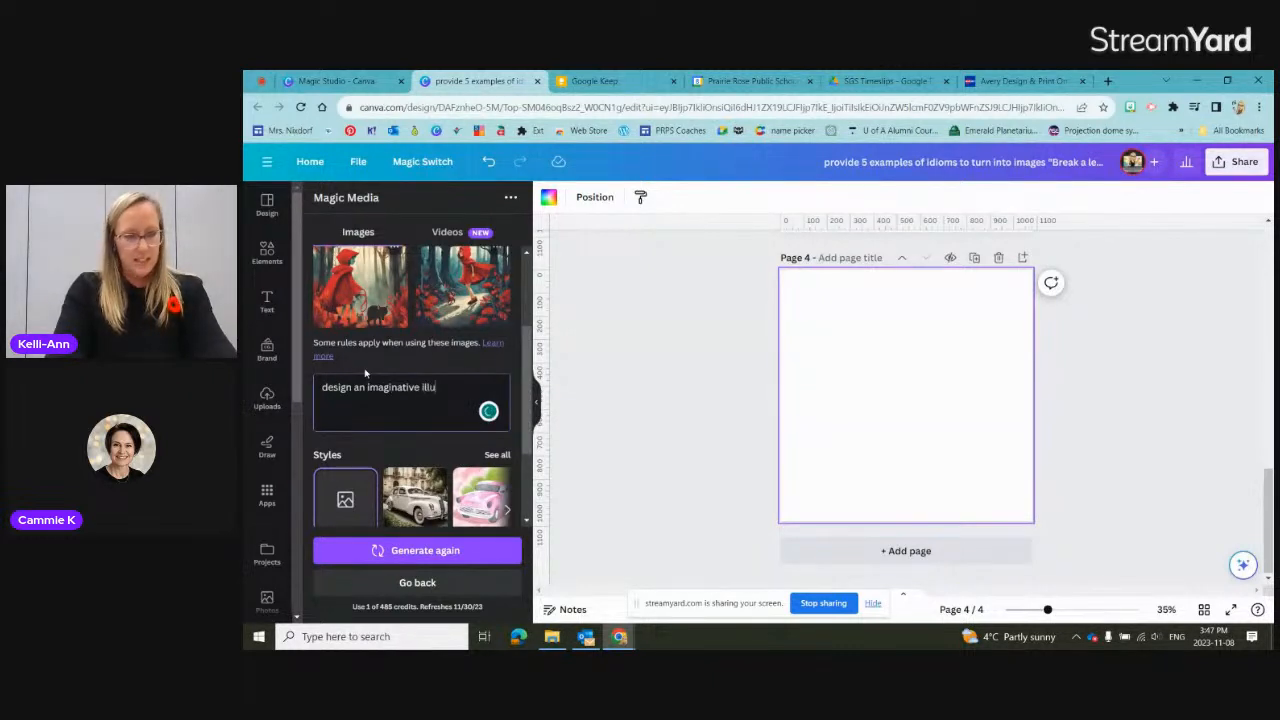
{"action": "type", "text": "stration of a spca"}
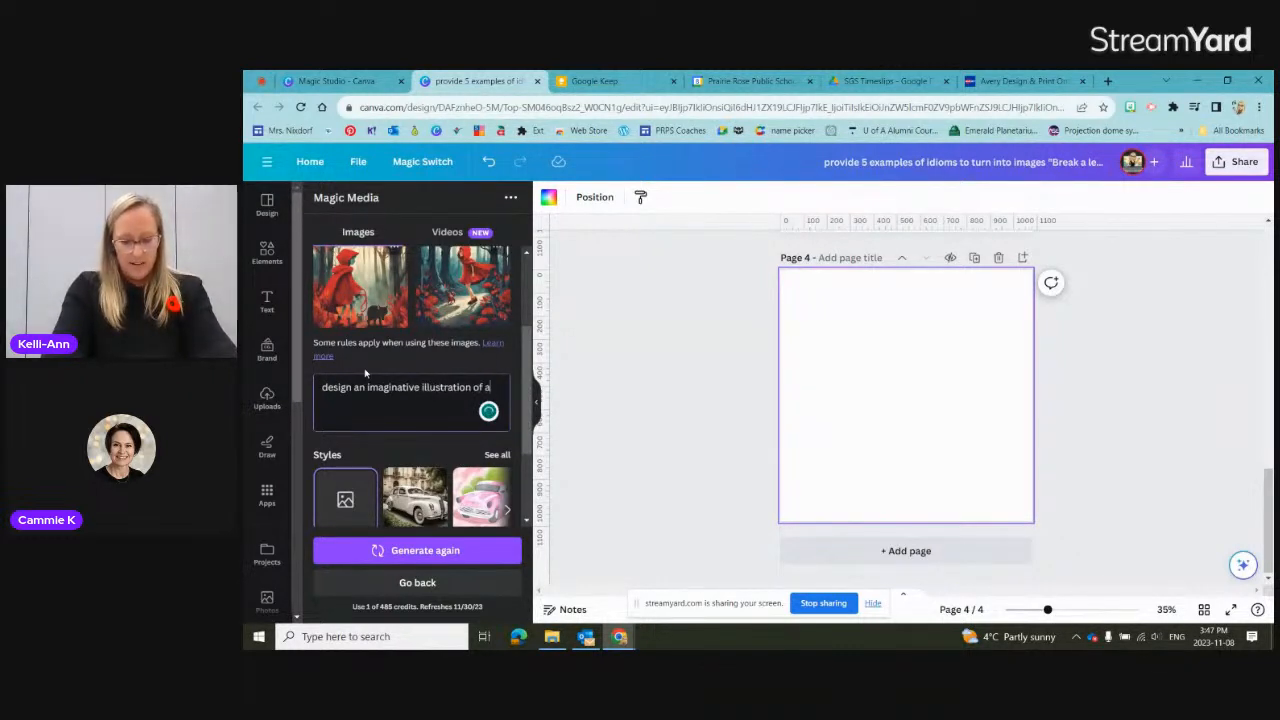
{"action": "key", "text": "BackSpace"}
{"action": "key", "text": "BackSpace"}
{"action": "type", "text": "ace adventure with rockets, pla"}
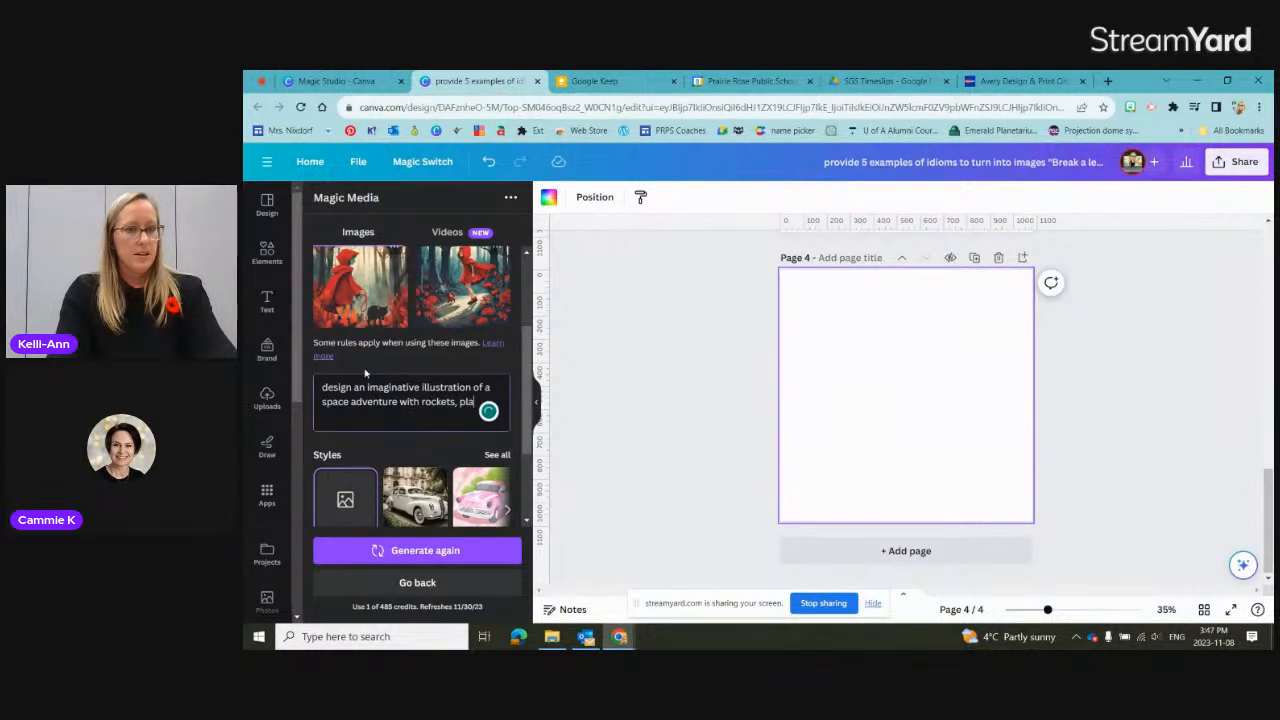
{"action": "type", "text": "tenets,"}
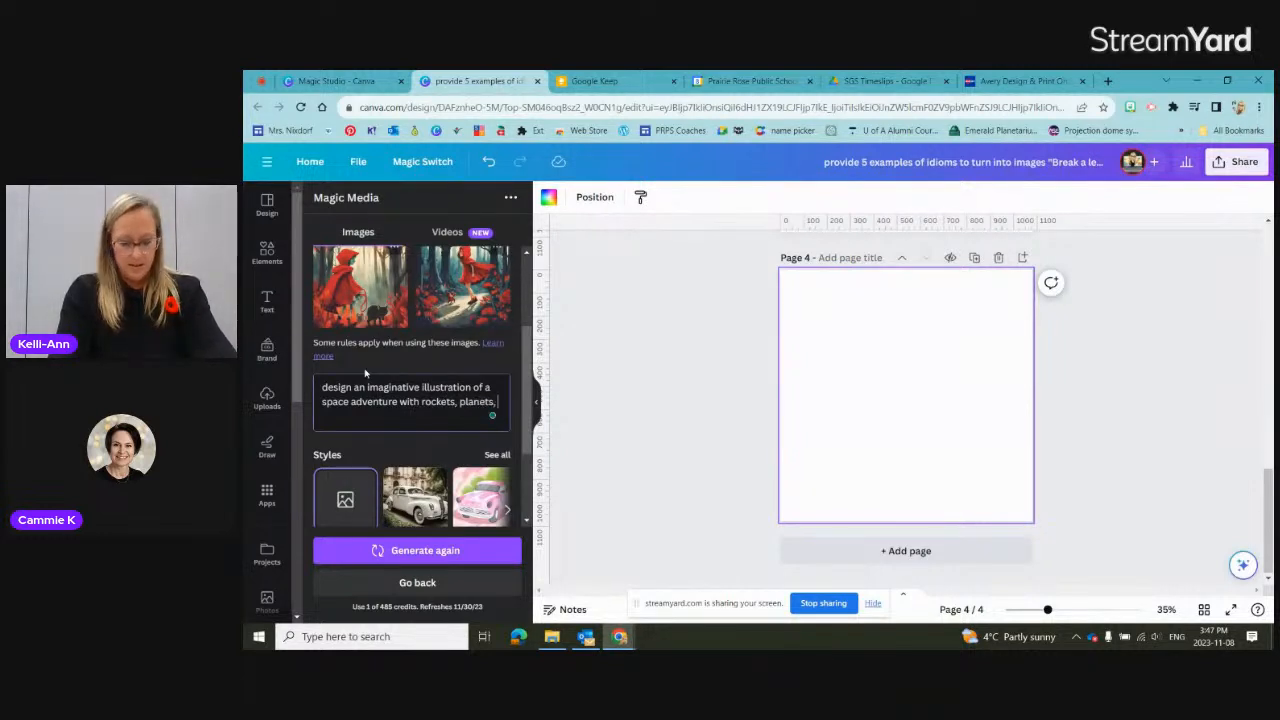
{"action": "type", "text": " and alien creatures"}
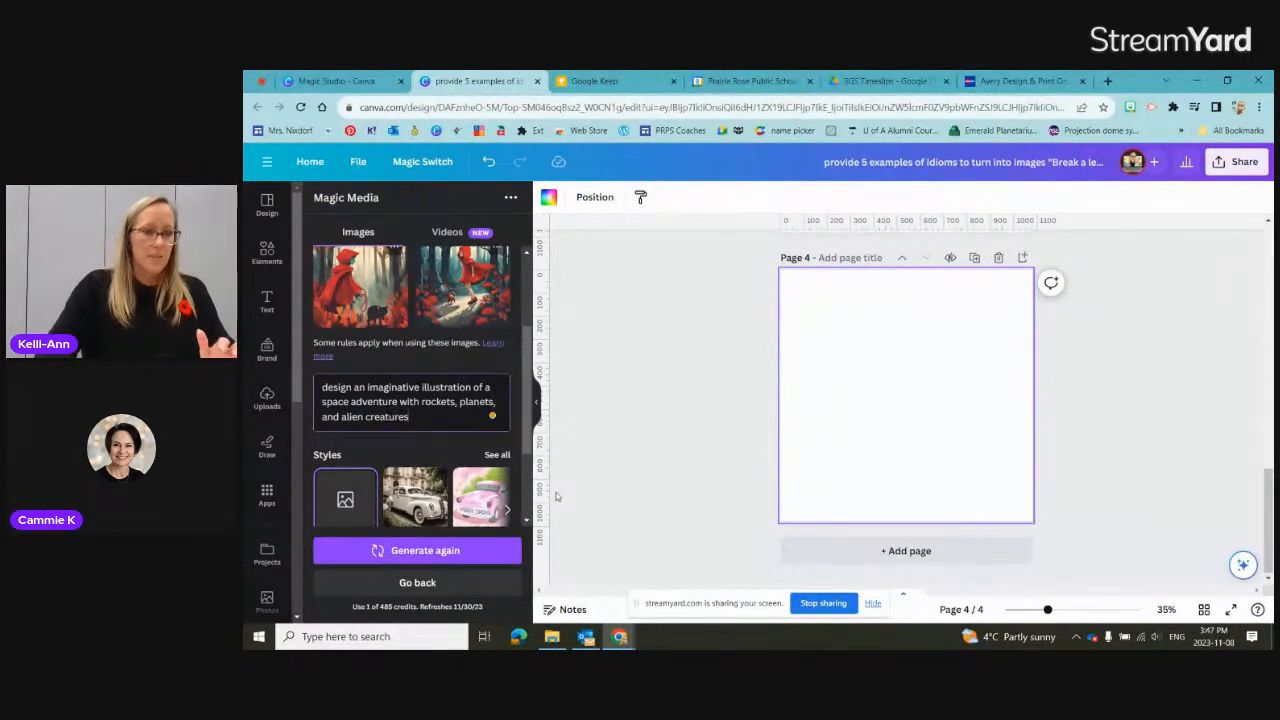
Step: Set the image style to Concept art and generate images from the space adventure prompt
{"action": "left_click", "coordinate": [489, 462]}
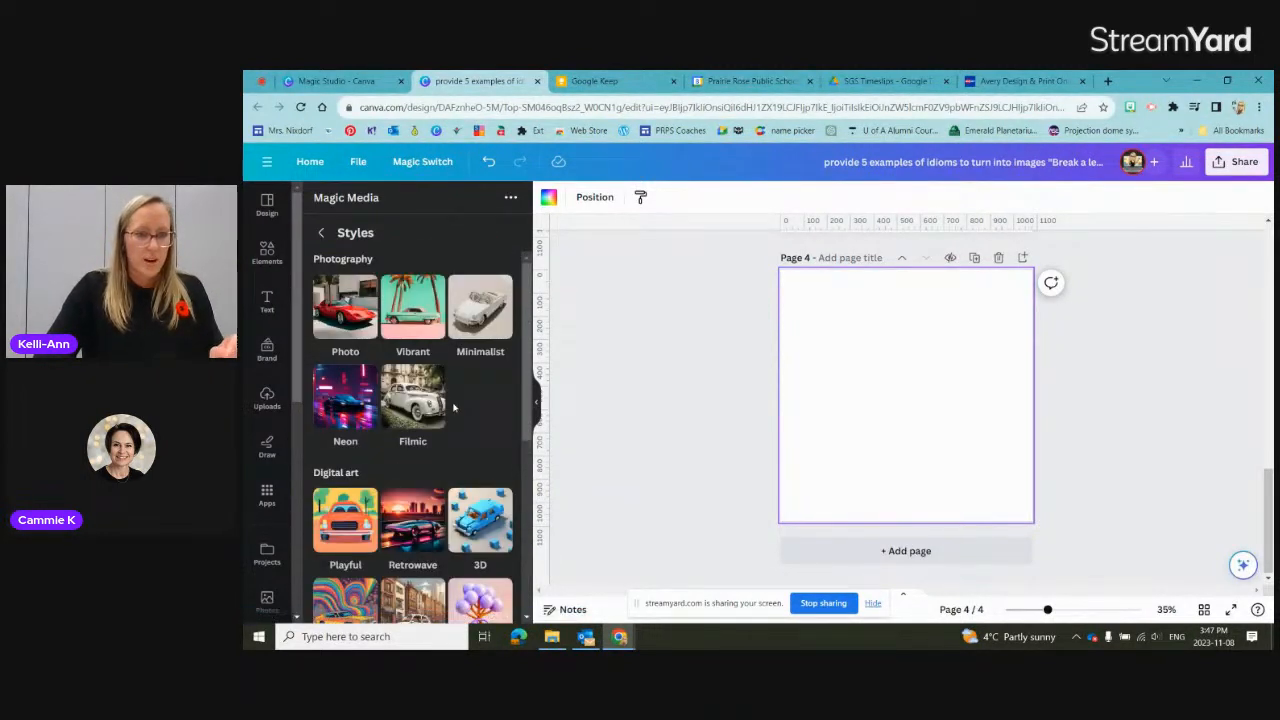
{"action": "scroll", "coordinate": [456, 409], "scroll_direction": "down", "scroll_amount": 3}
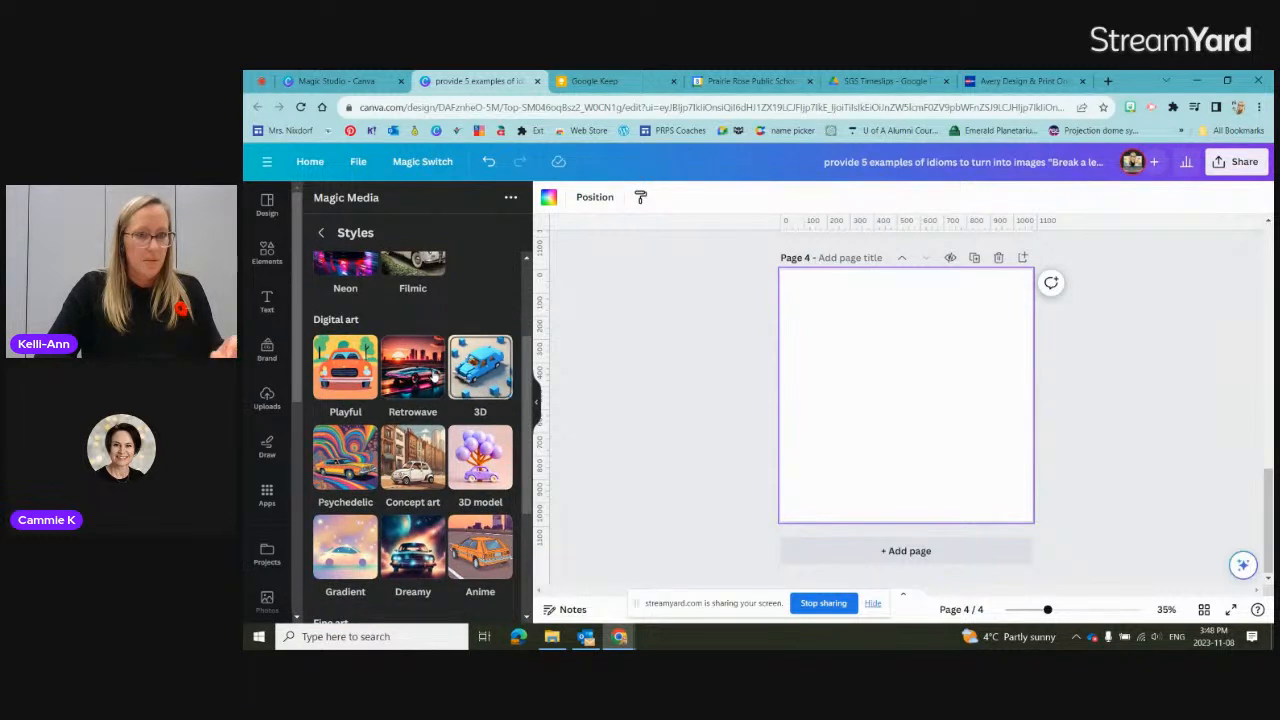
{"action": "scroll", "coordinate": [418, 380], "scroll_direction": "down", "scroll_amount": 1}
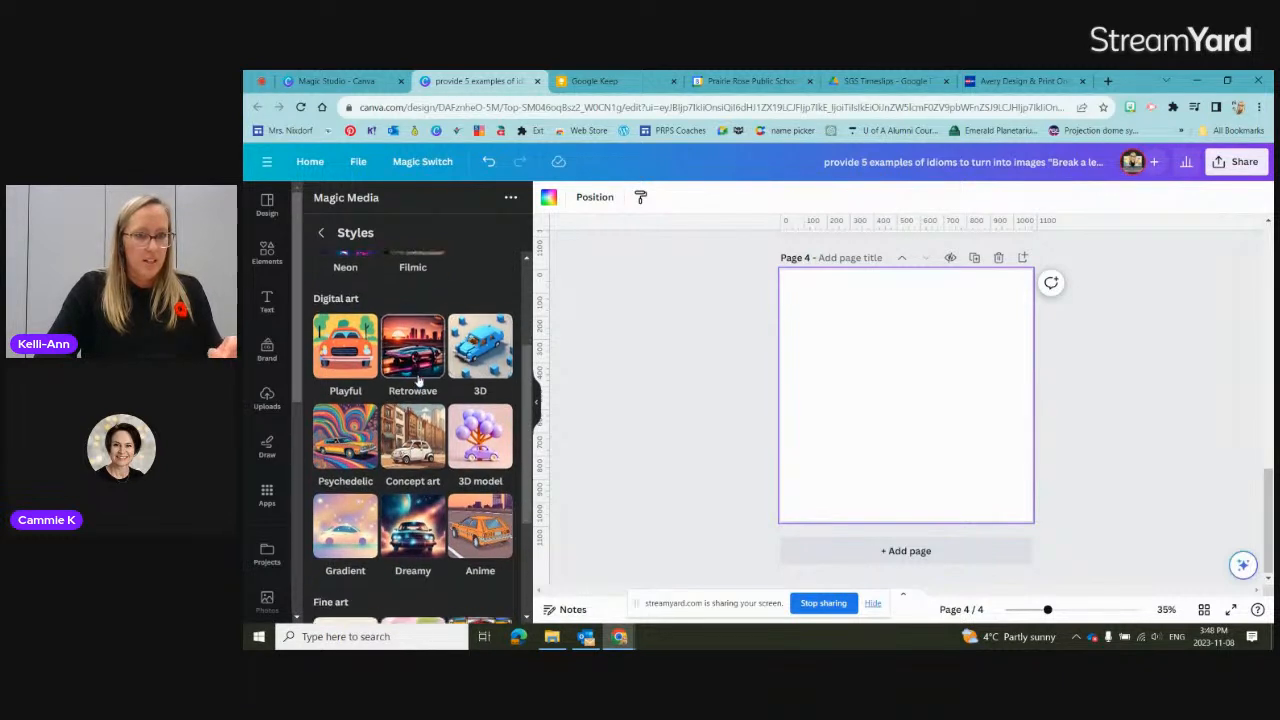
{"action": "left_click", "coordinate": [412, 410]}
{"action": "left_click", "coordinate": [446, 552]}
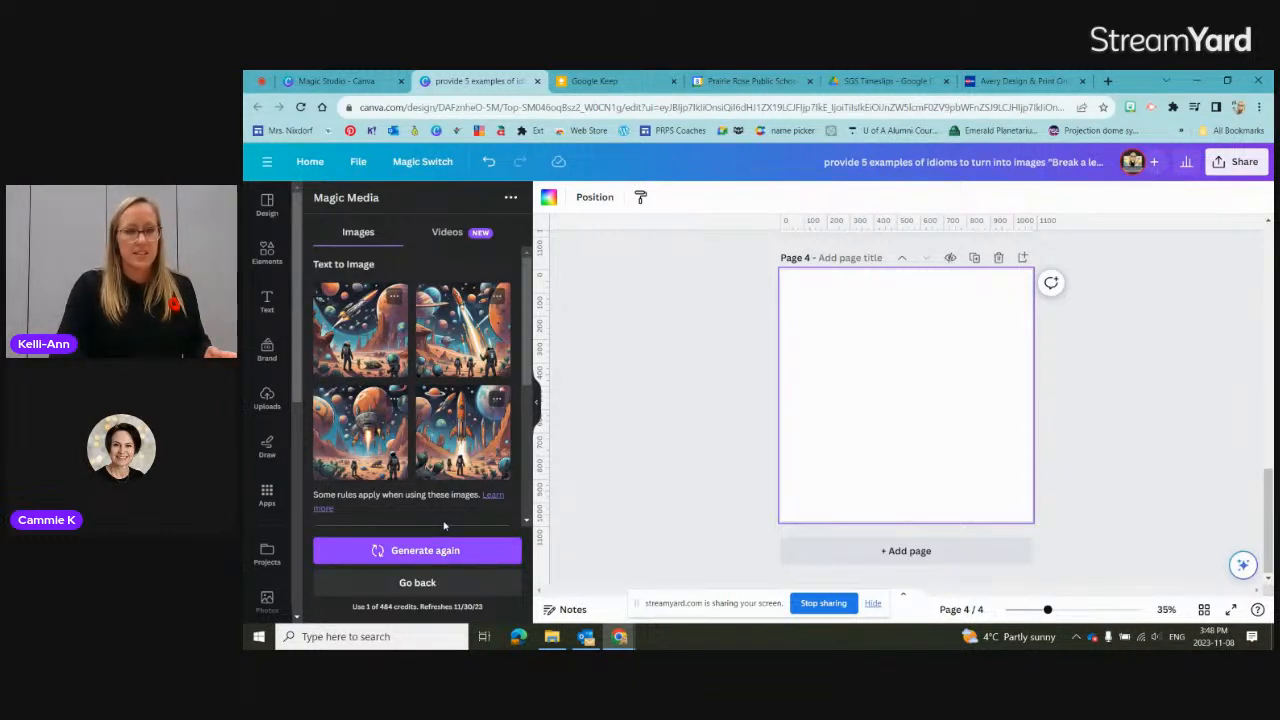
Step: Place the generated image of the upright orange rocket on page 4, enlarged to nearly fill it, and add a blank fifth page
{"action": "left_click", "coordinate": [461, 437]}
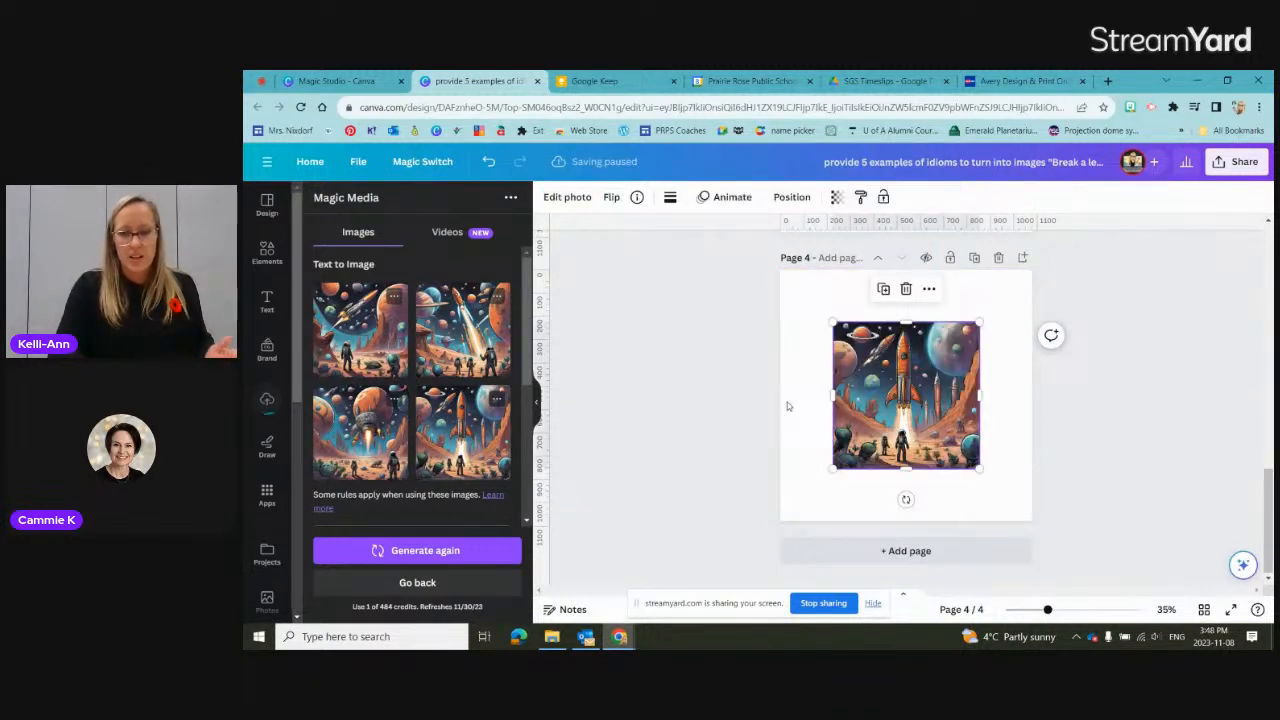
{"action": "left_click_drag", "start_coordinate": [829, 320], "coordinate": [784, 276]}
{"action": "left_click_drag", "start_coordinate": [980, 467], "coordinate": [1030, 510]}
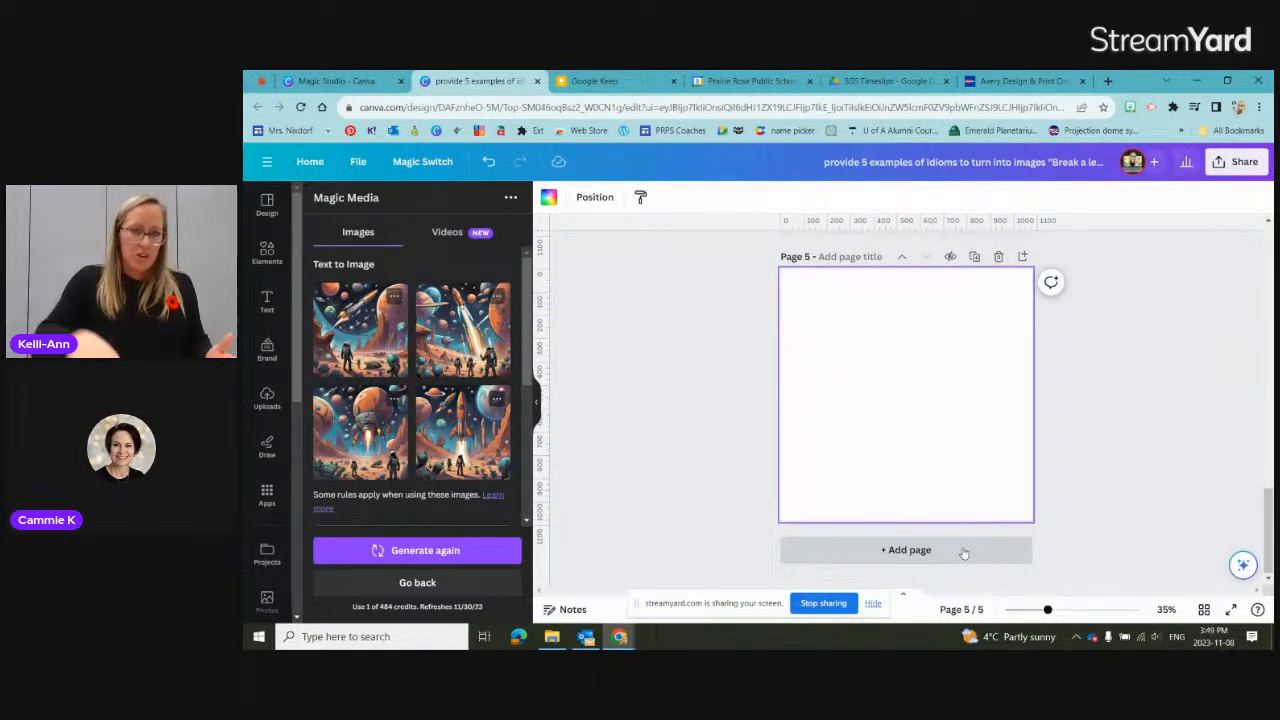
Step: Replace the space adventure prompt with "produce a caricature of a Albert Einstein"
{"action": "scroll", "coordinate": [478, 418], "scroll_direction": "down", "scroll_amount": 3}
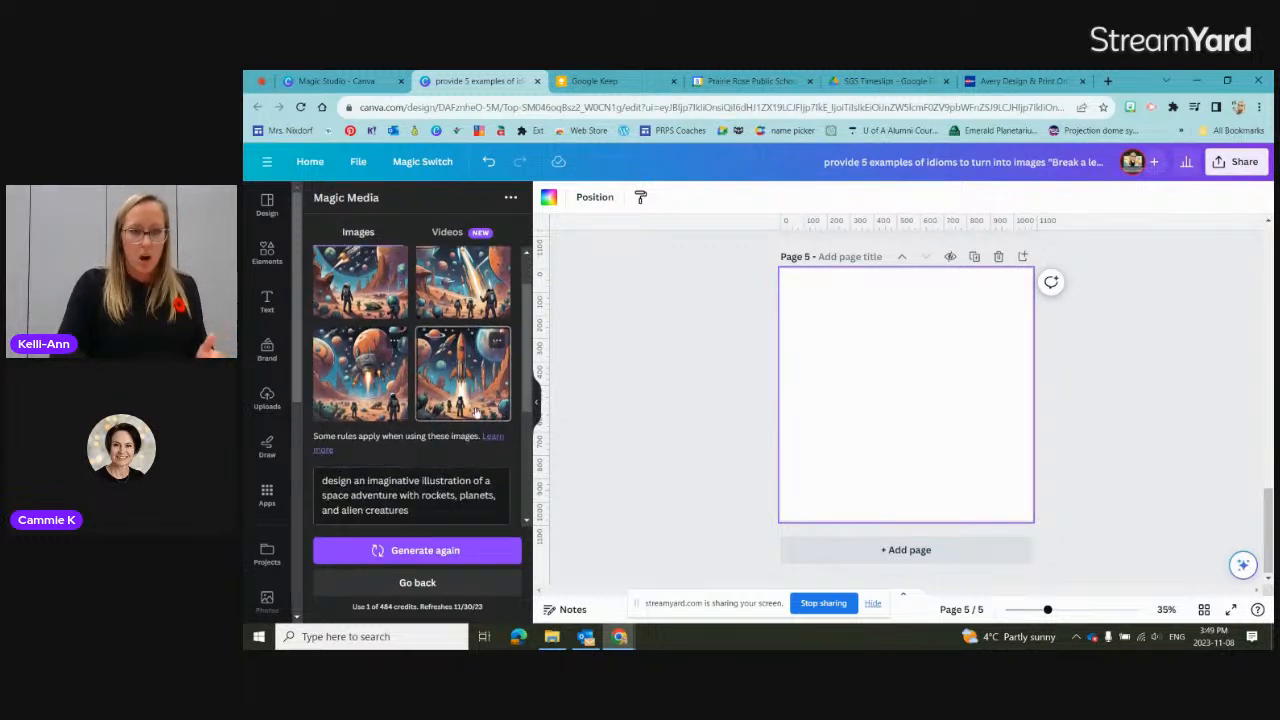
{"action": "left_click_drag", "start_coordinate": [456, 412], "coordinate": [308, 381]}
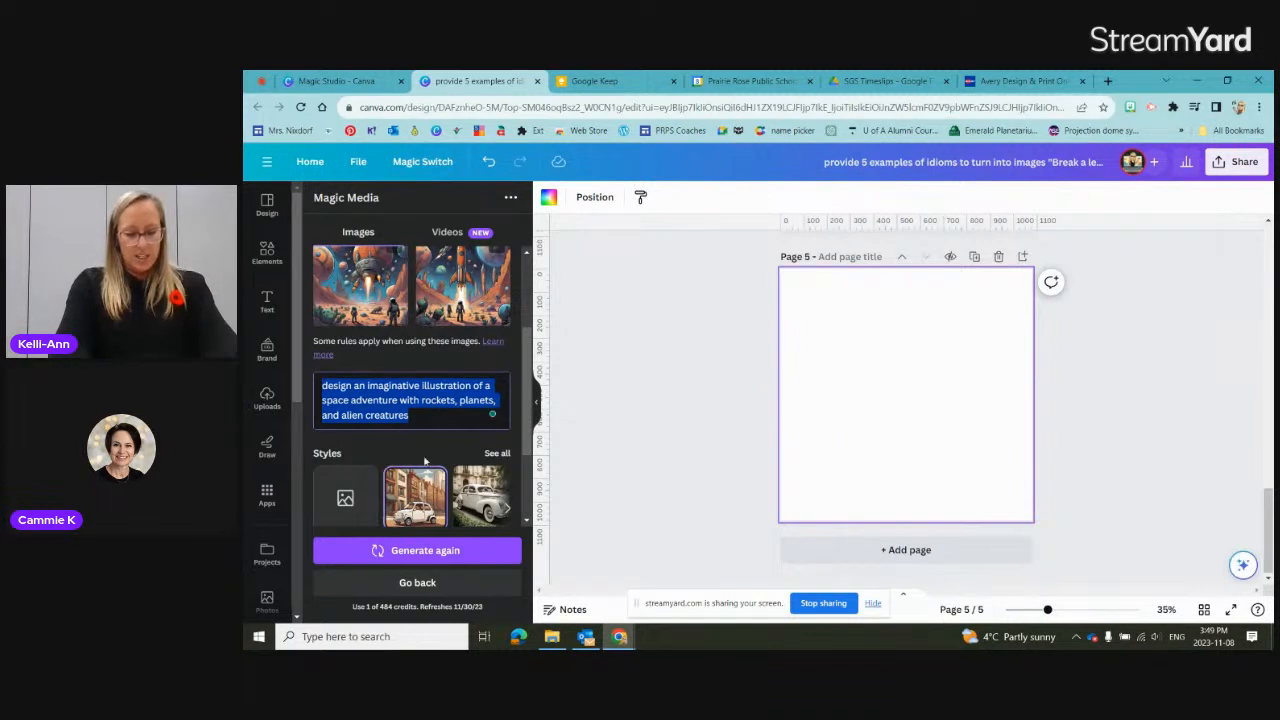
{"action": "type", "text": "produc"}
{"action": "type", "text": "a ca"}
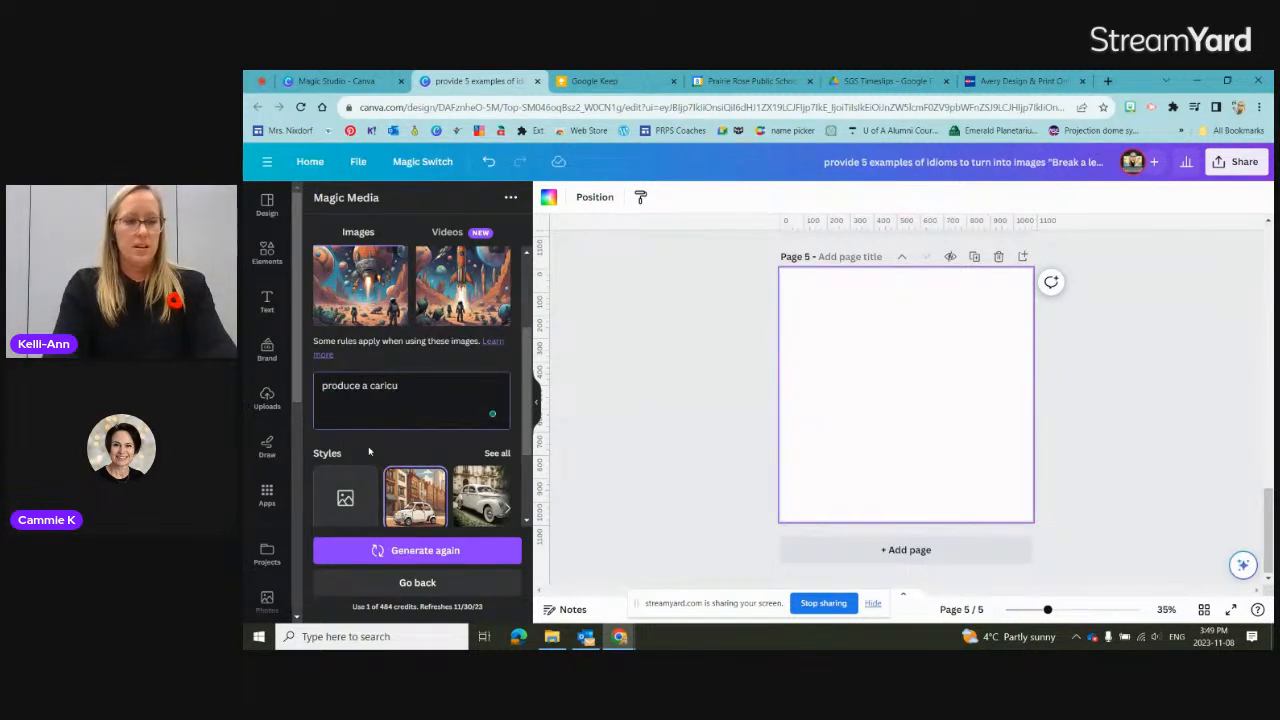
{"action": "type", "text": "ricatru"}
{"action": "key", "text": "BackSpace"}
{"action": "key", "text": "BackSpace"}
{"action": "type", "text": "ure of a"}
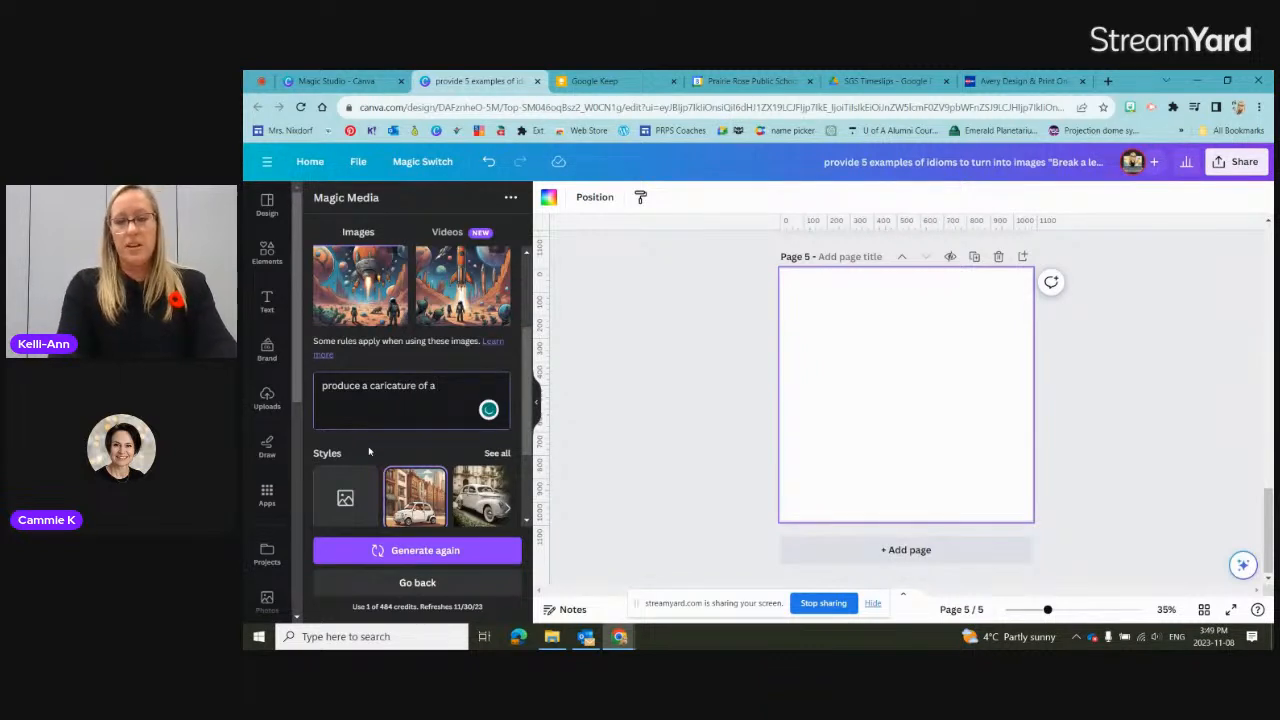
{"action": "type", "text": " Alber"}
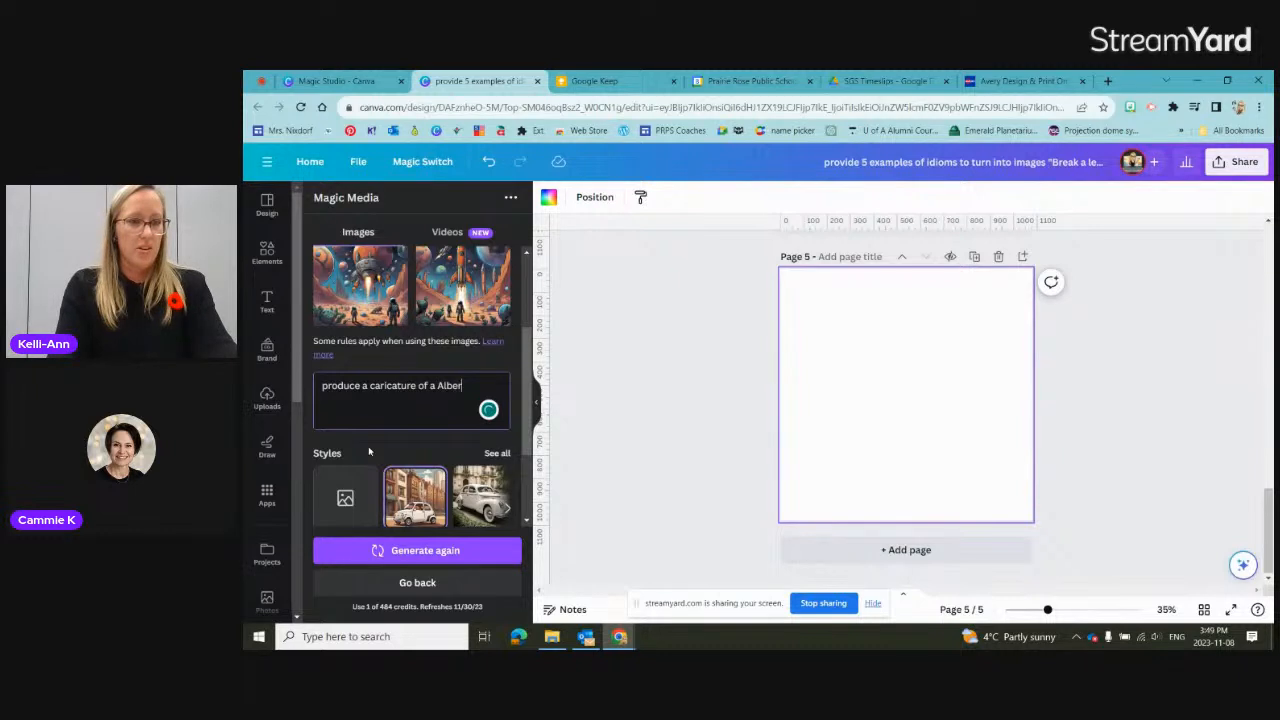
{"action": "type", "text": "t Einstein"}
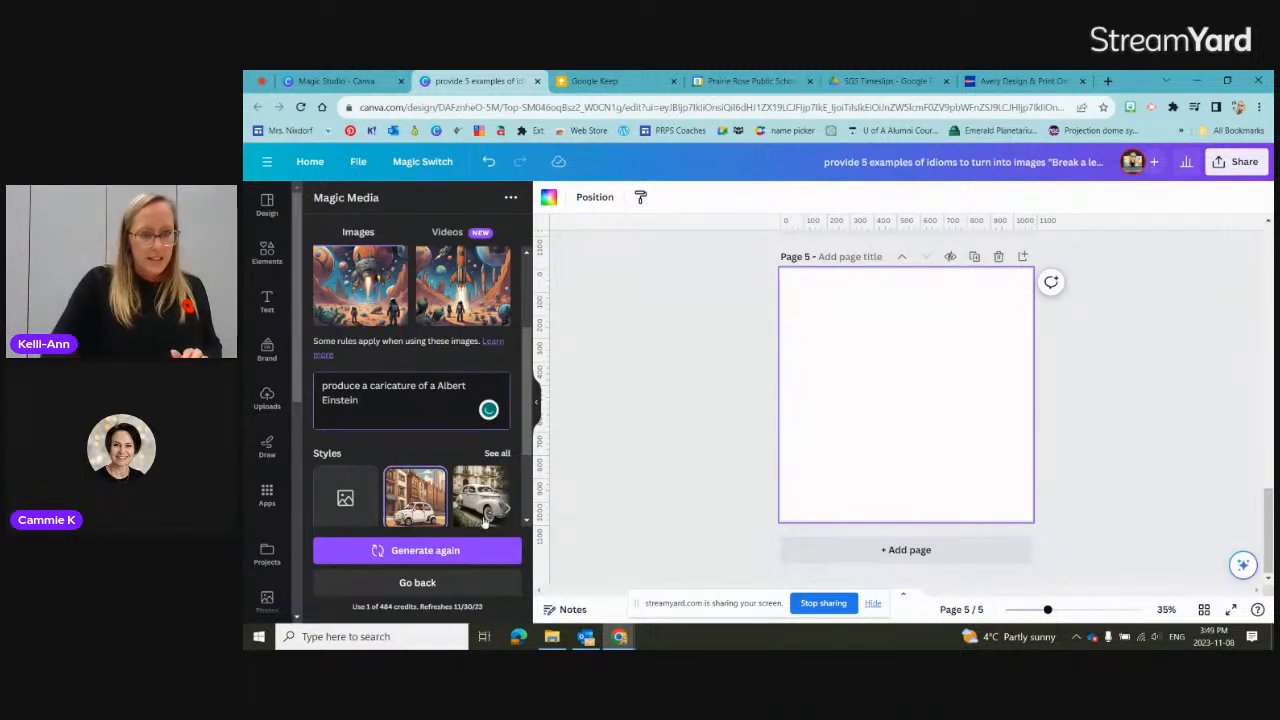
Step: Set the image style to Playful and generate images from the Albert Einstein caricature prompt
{"action": "left_click", "coordinate": [496, 457]}
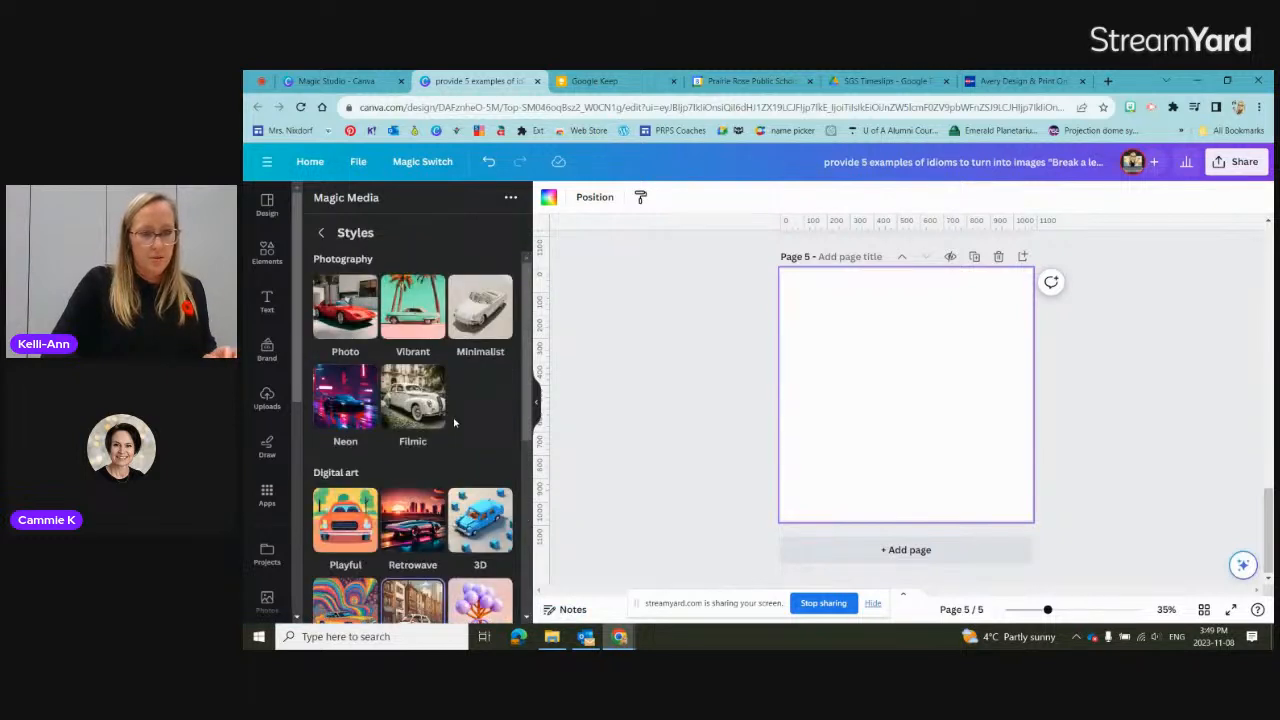
{"action": "left_click", "coordinate": [334, 519]}
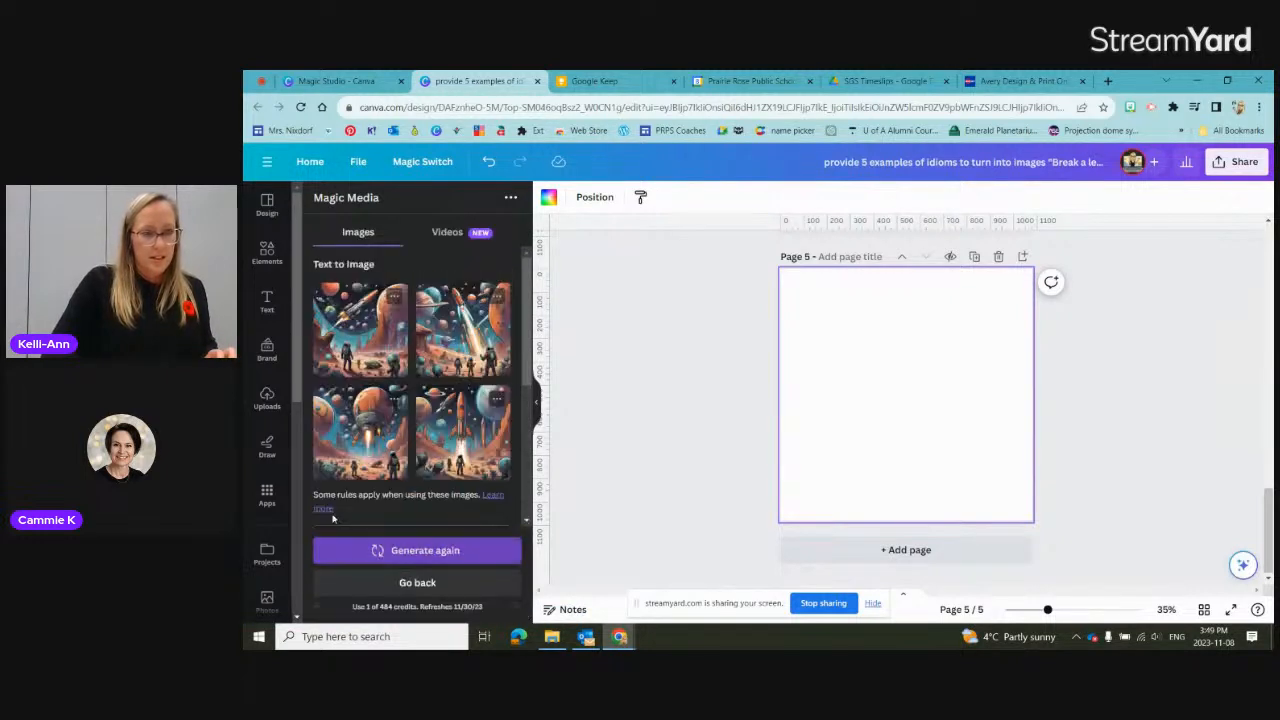
{"action": "left_click", "coordinate": [431, 551]}
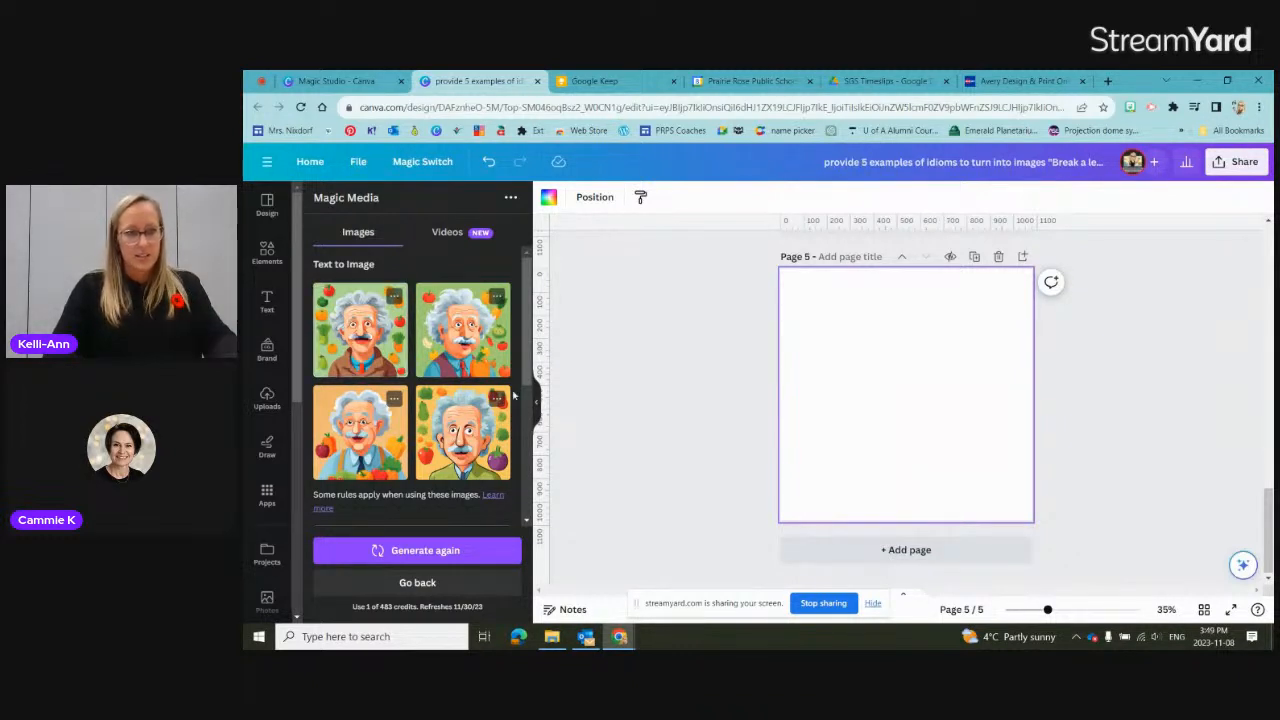
Step: Place the generated Einstein caricature with the green background, vest and red tie on page 5, enlarged to nearly fill it
{"action": "left_click", "coordinate": [462, 330]}
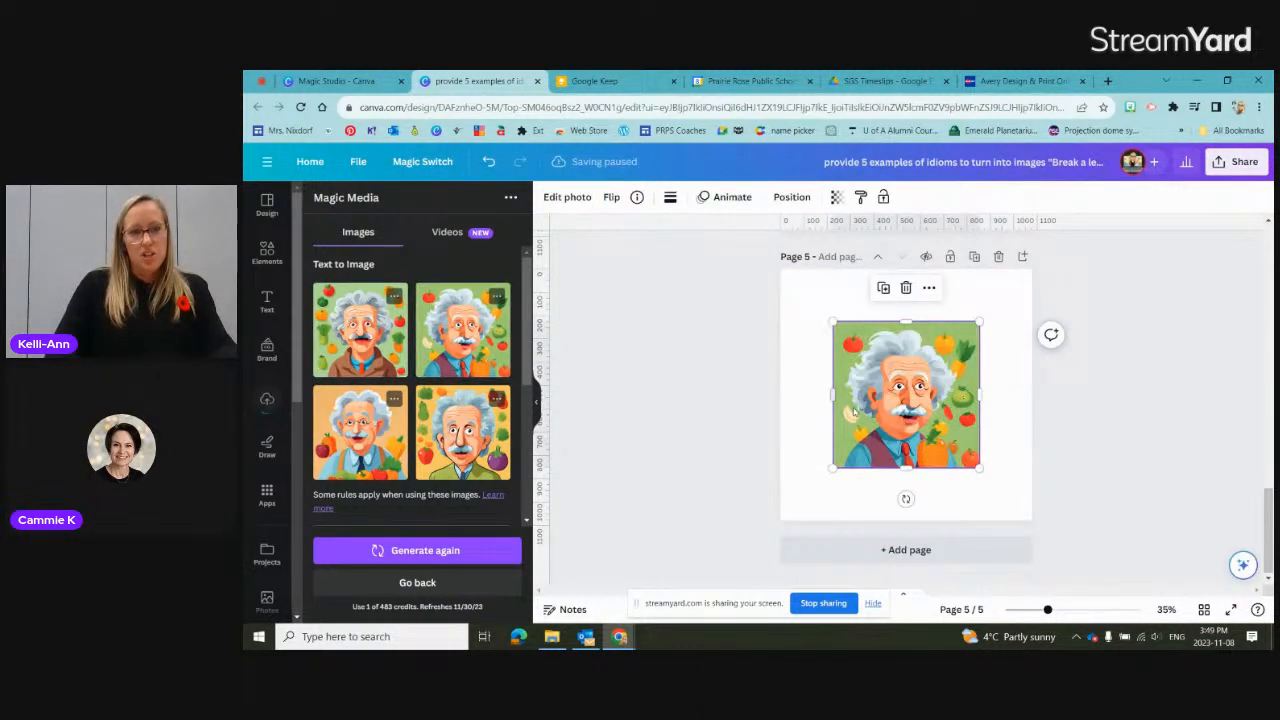
{"action": "left_click_drag", "start_coordinate": [832, 322], "coordinate": [779, 286]}
{"action": "left_click_drag", "start_coordinate": [977, 467], "coordinate": [1019, 509]}
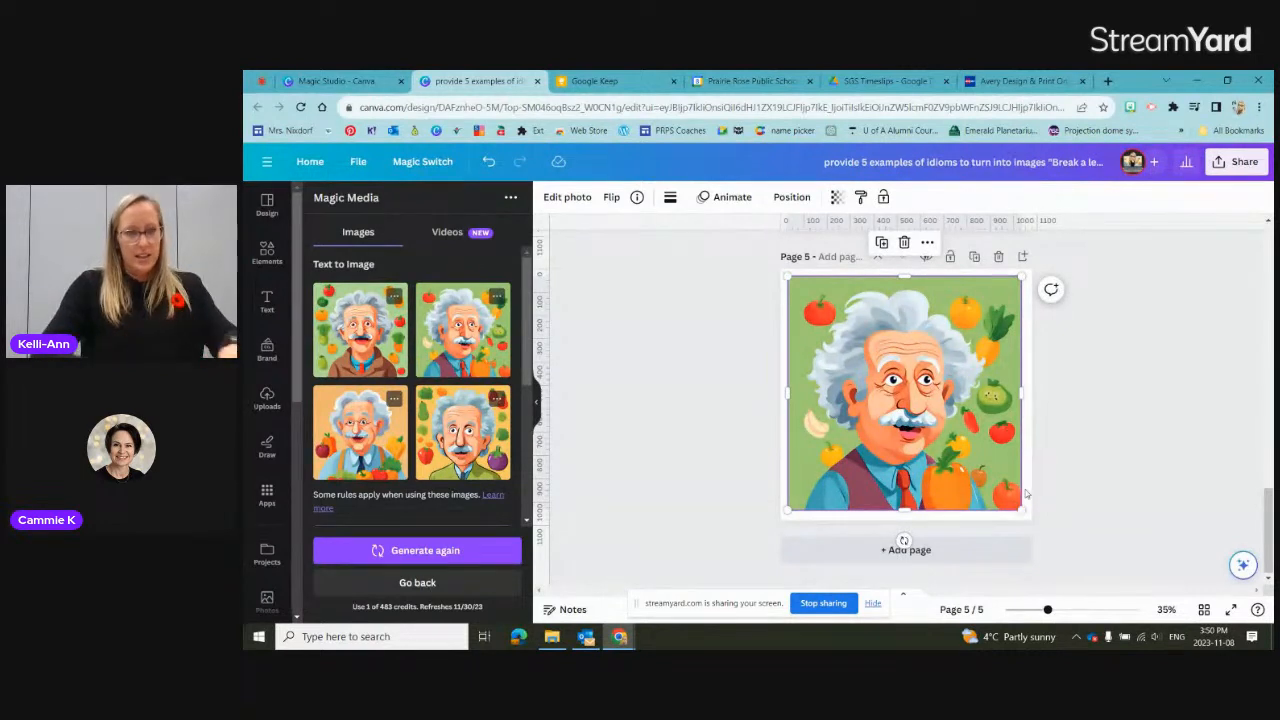
Step: Review the caricature prompt and check Magic Media's video generation option, returning to image generation
{"action": "scroll", "coordinate": [455, 497], "scroll_direction": "down", "scroll_amount": 3}
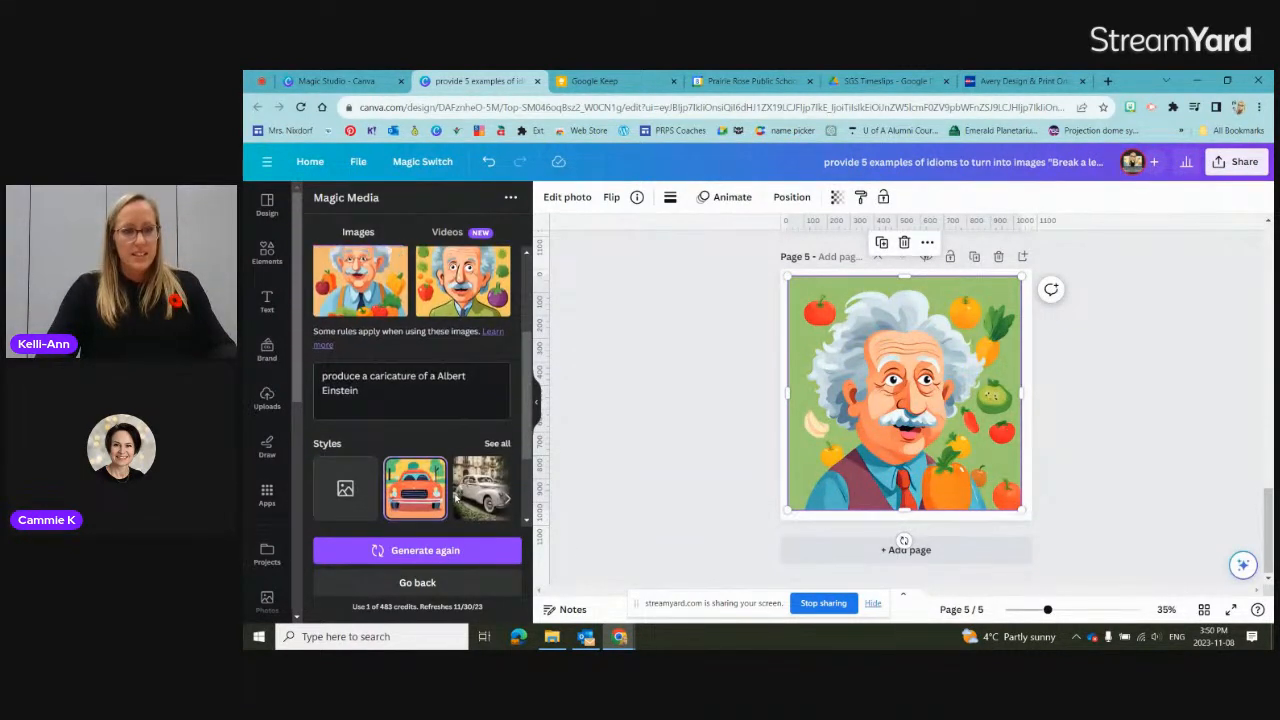
{"action": "left_click_drag", "start_coordinate": [372, 396], "coordinate": [313, 377]}
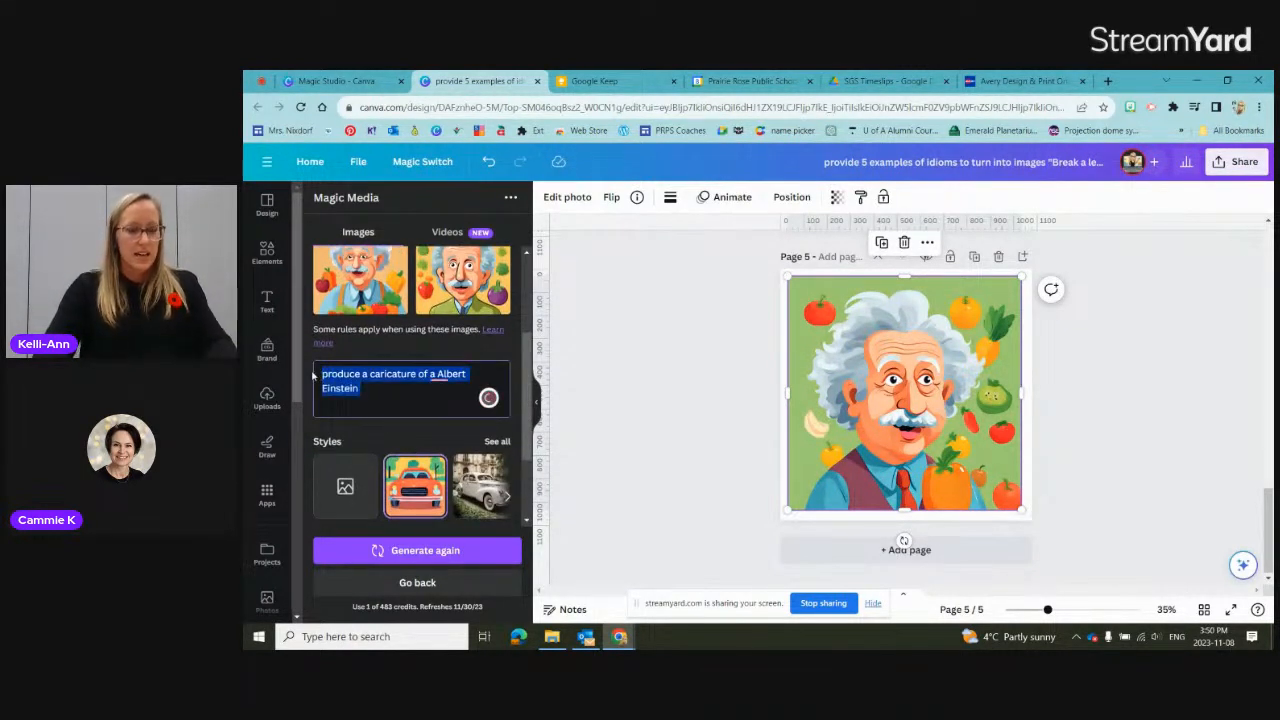
{"action": "scroll", "coordinate": [455, 300], "scroll_direction": "up", "scroll_amount": 3}
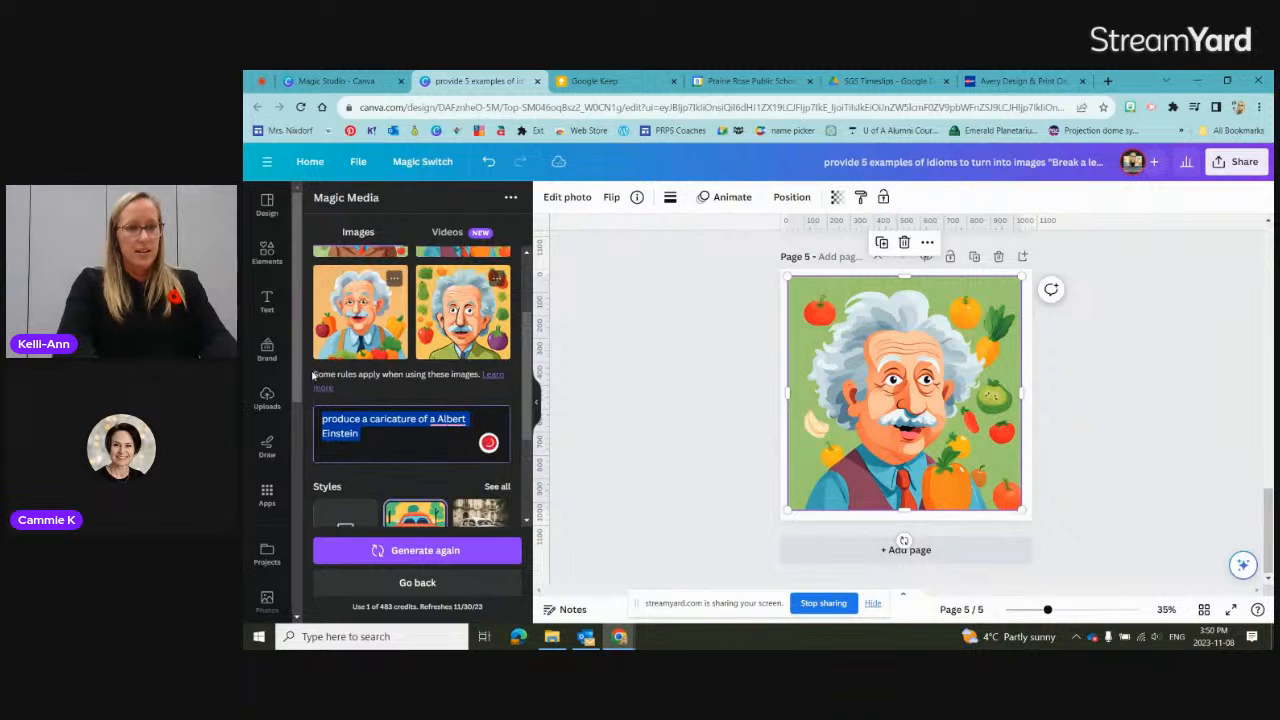
{"action": "left_click", "coordinate": [447, 232]}
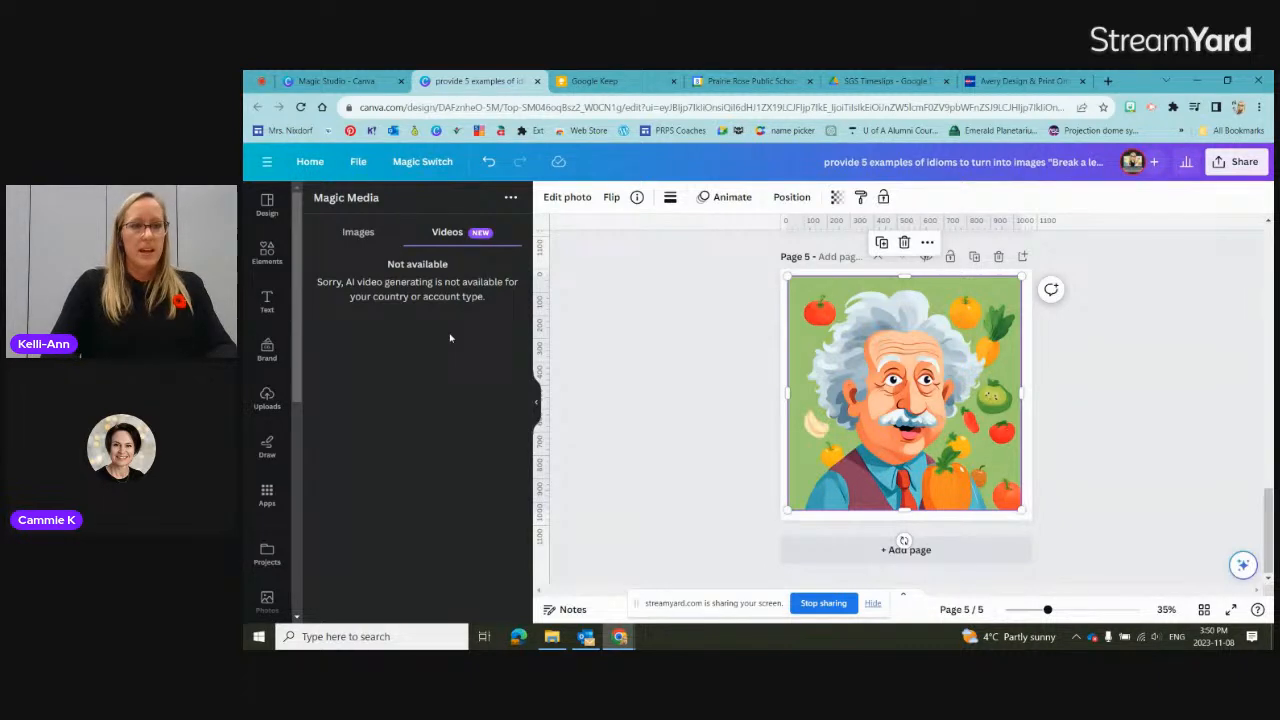
{"action": "left_click", "coordinate": [368, 244]}
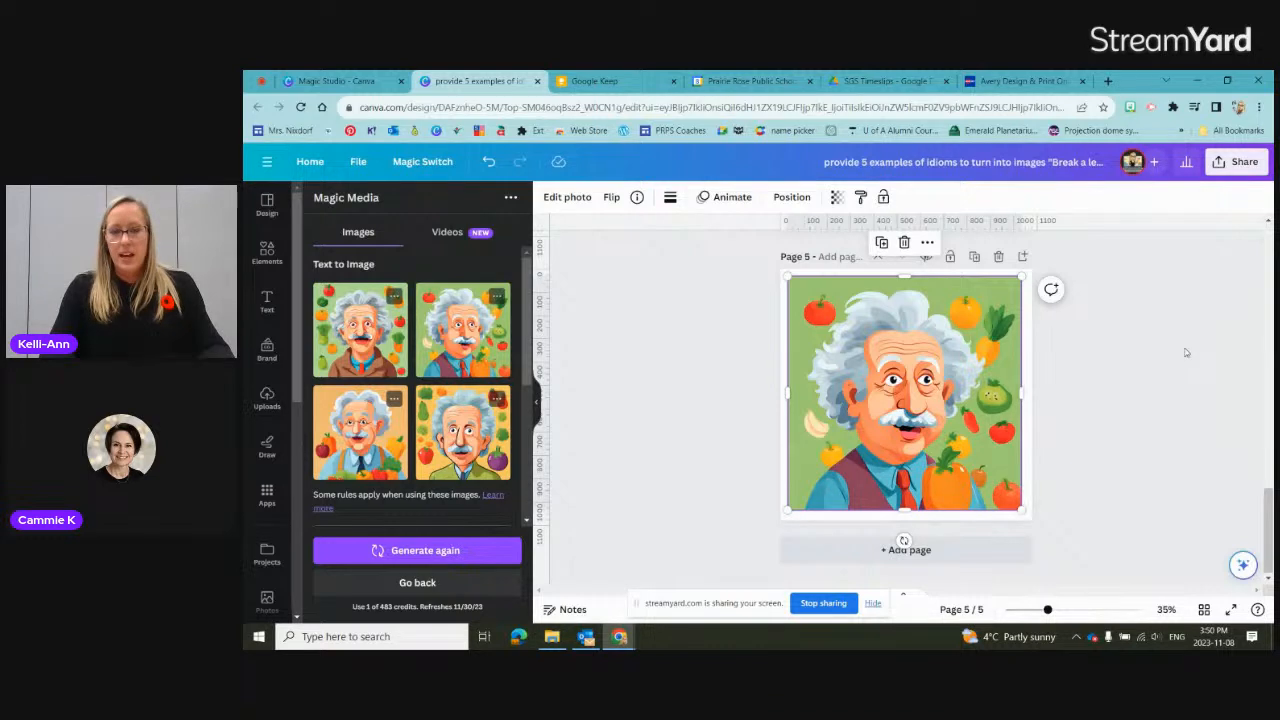
Step: With the image deselected, generate text on page 5 using Magic Write and the prompt "Provide 5 facts about Albert Einstein"
{"action": "left_click", "coordinate": [1243, 564]}
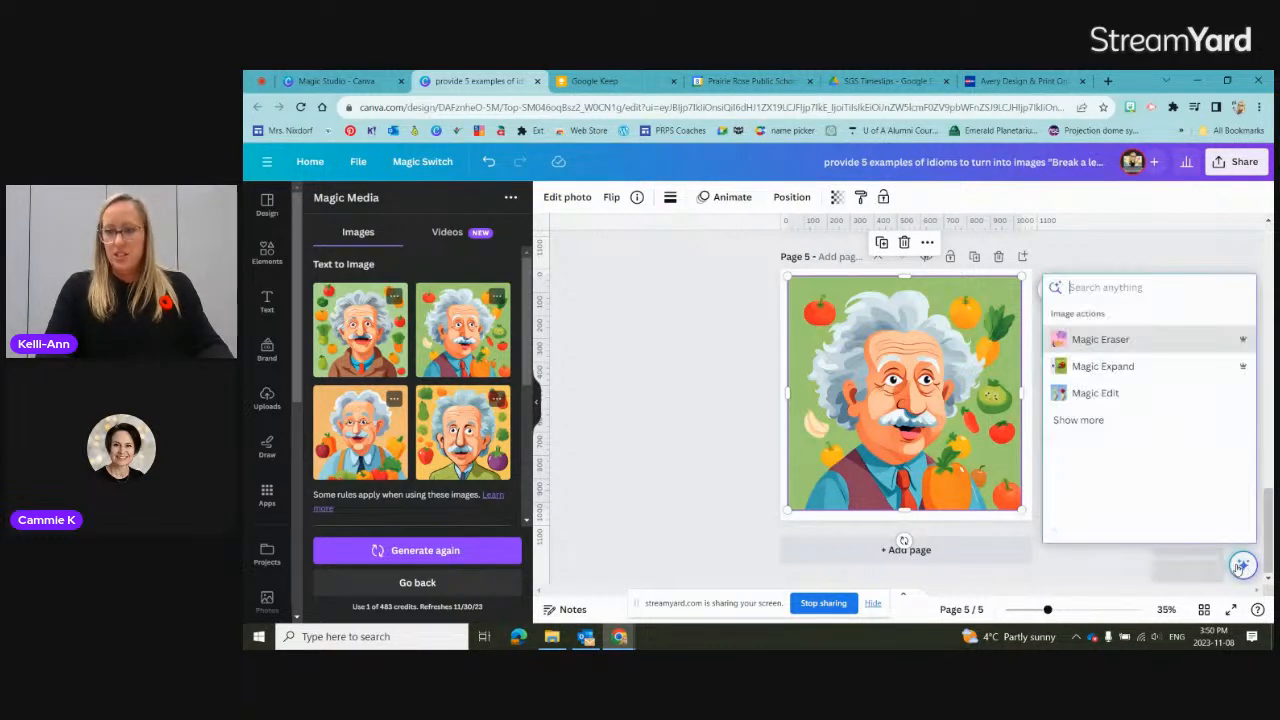
{"action": "left_click", "coordinate": [1029, 325]}
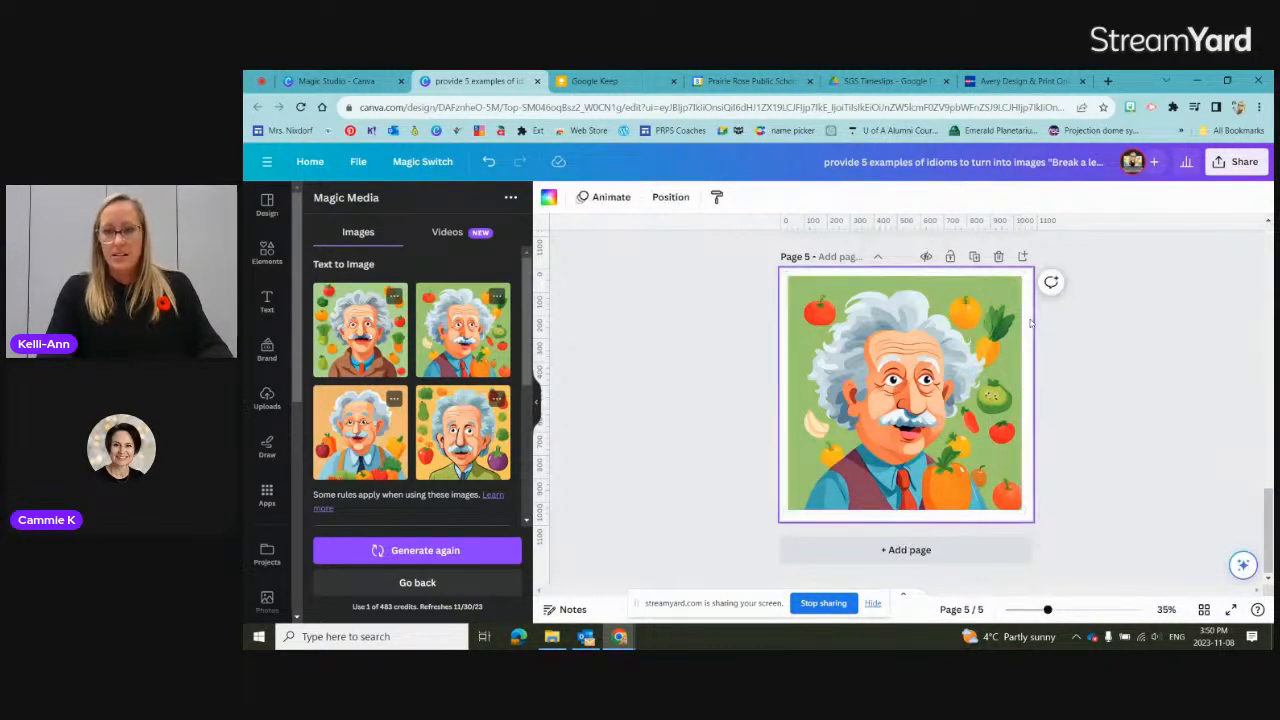
{"action": "left_click", "coordinate": [1243, 564]}
{"action": "left_click", "coordinate": [1168, 352]}
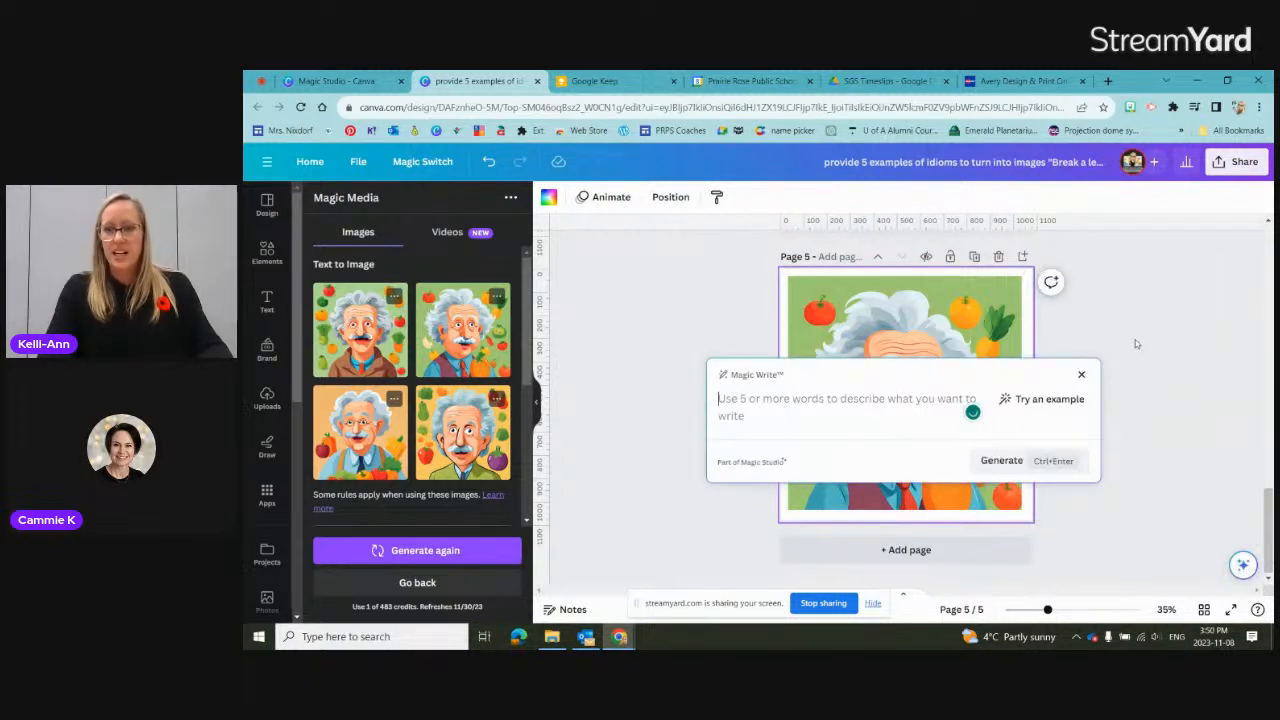
{"action": "type", "text": "P"}
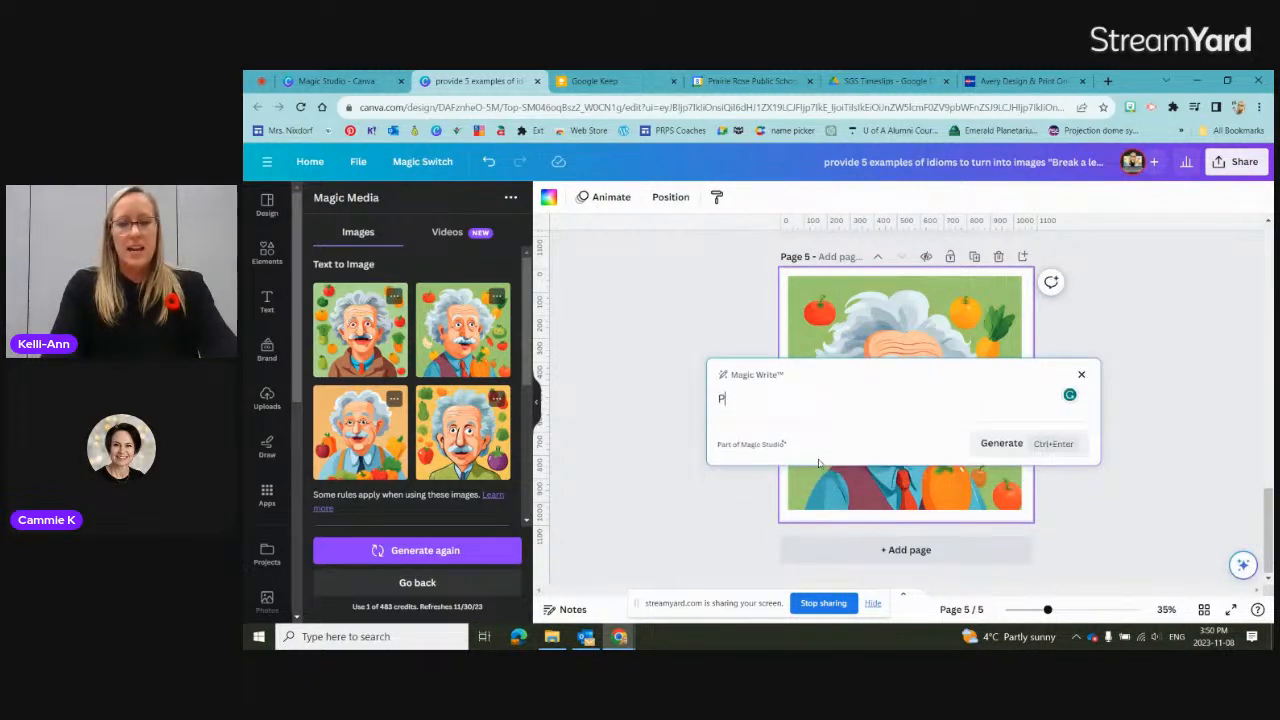
{"action": "type", "text": "rovide 5 facts about a"}
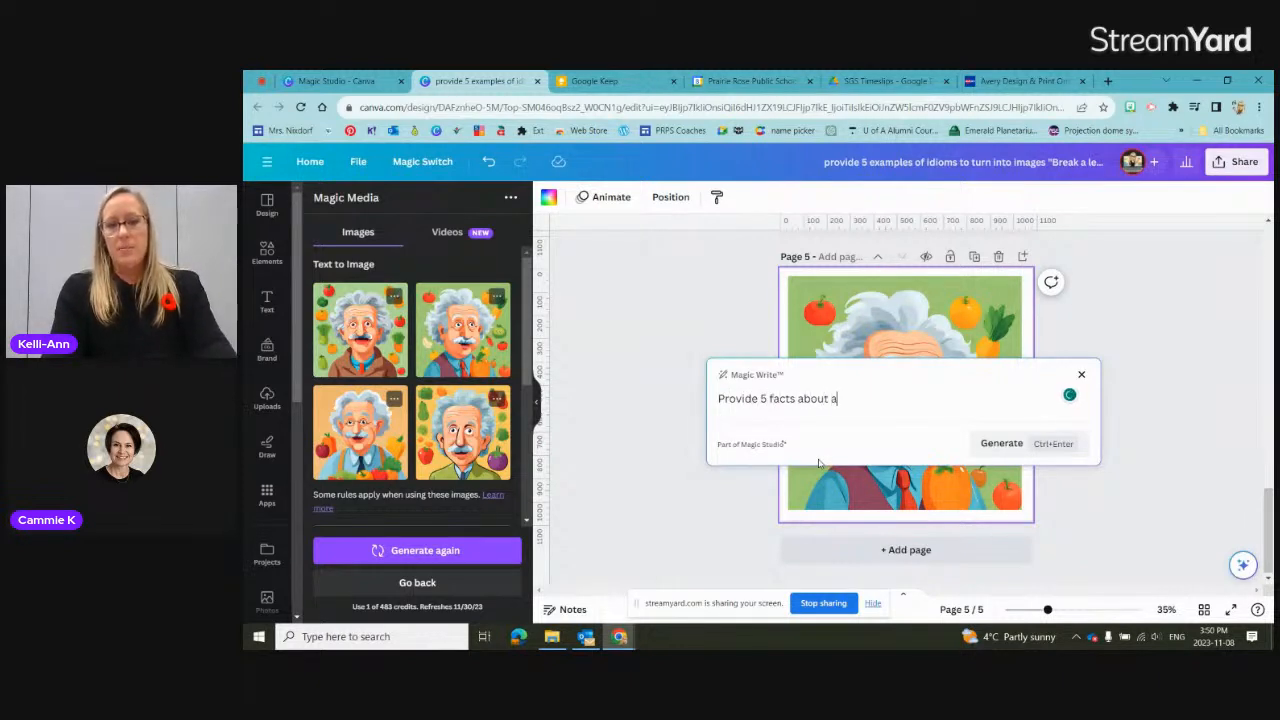
{"action": "key", "text": "BackSpace"}
{"action": "type", "text": "Albert Einstein"}
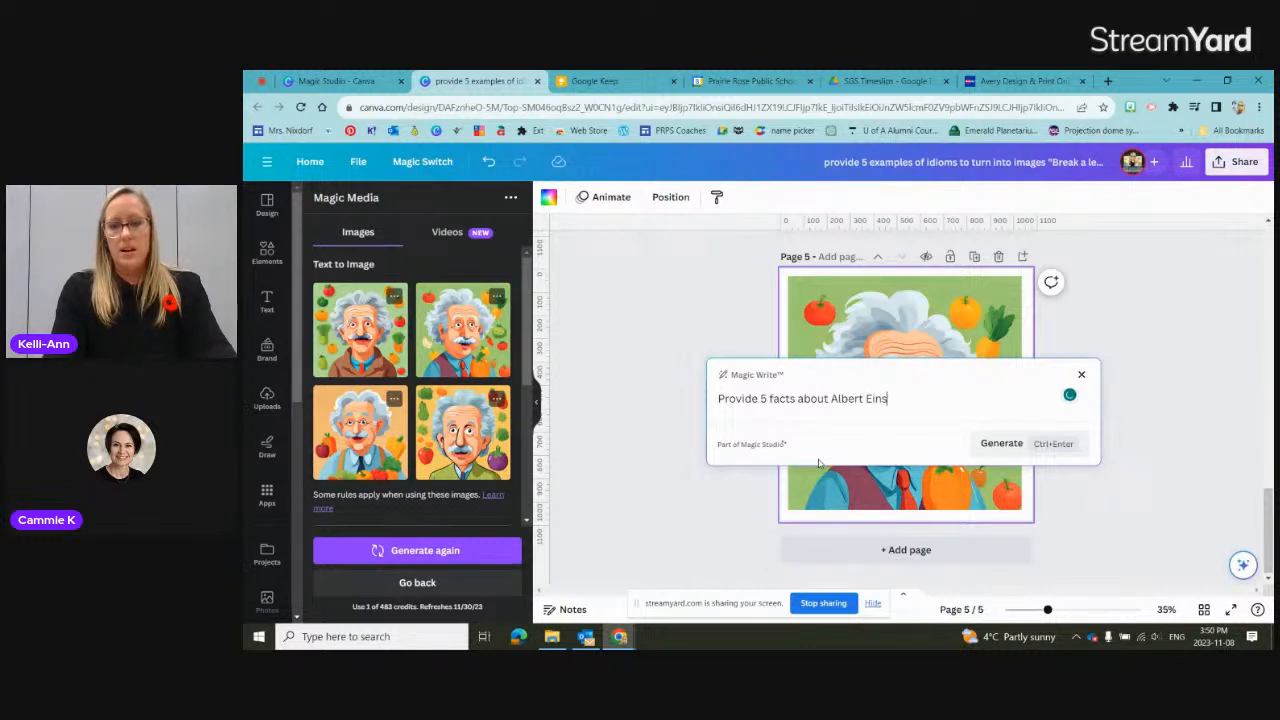
{"action": "key", "text": "Return"}
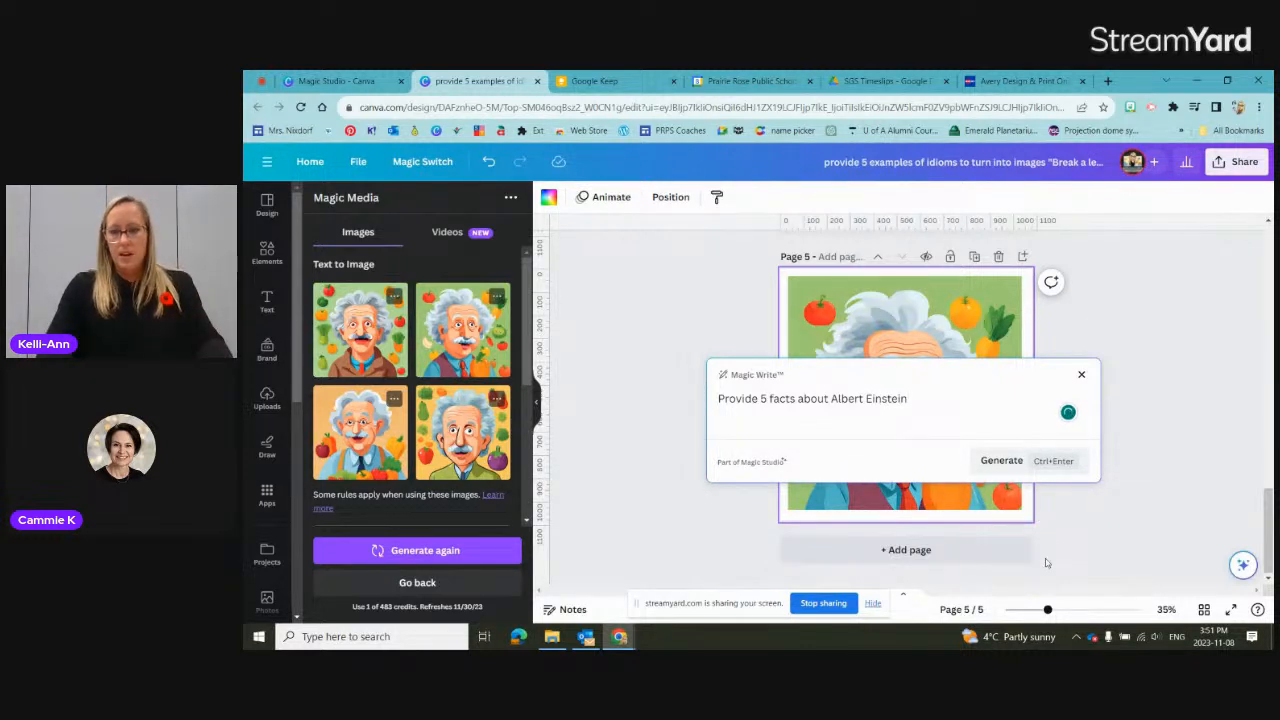
{"action": "left_click", "coordinate": [1008, 461]}
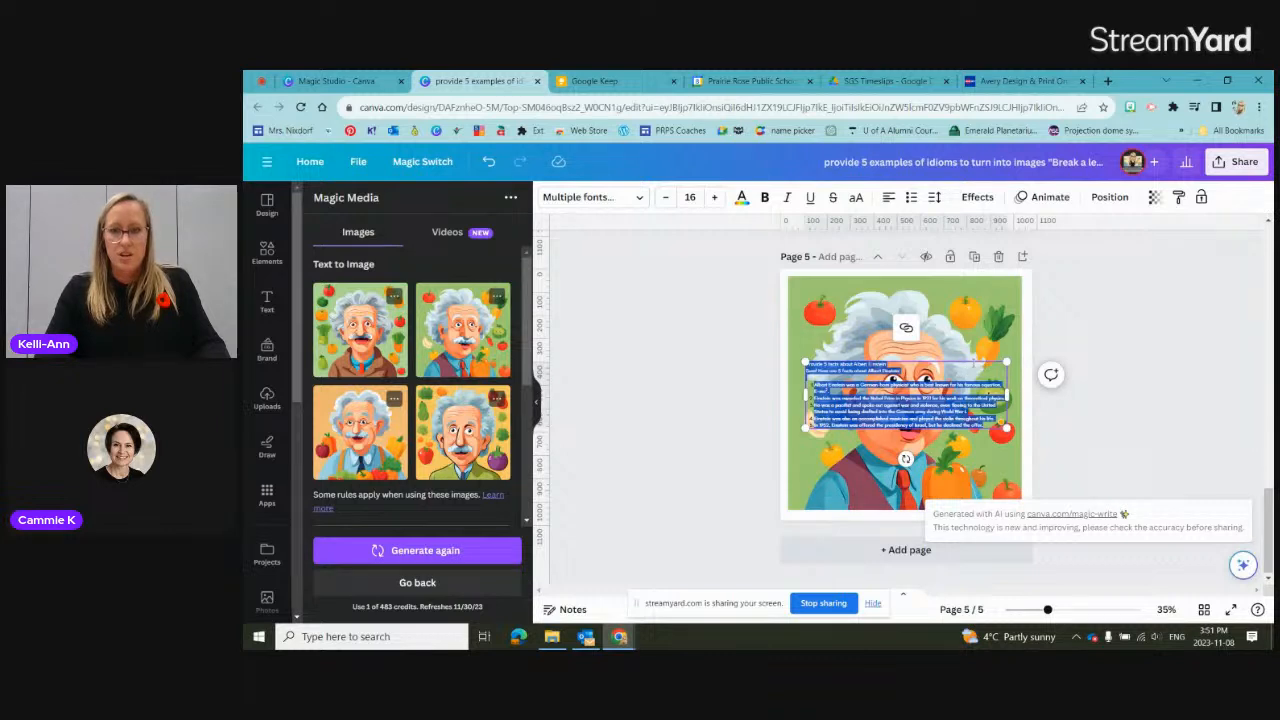
Step: Move the generated facts text box over the lower part of the caricature and set its font size to 25
{"action": "left_click", "coordinate": [975, 360]}
{"action": "left_click", "coordinate": [937, 384]}
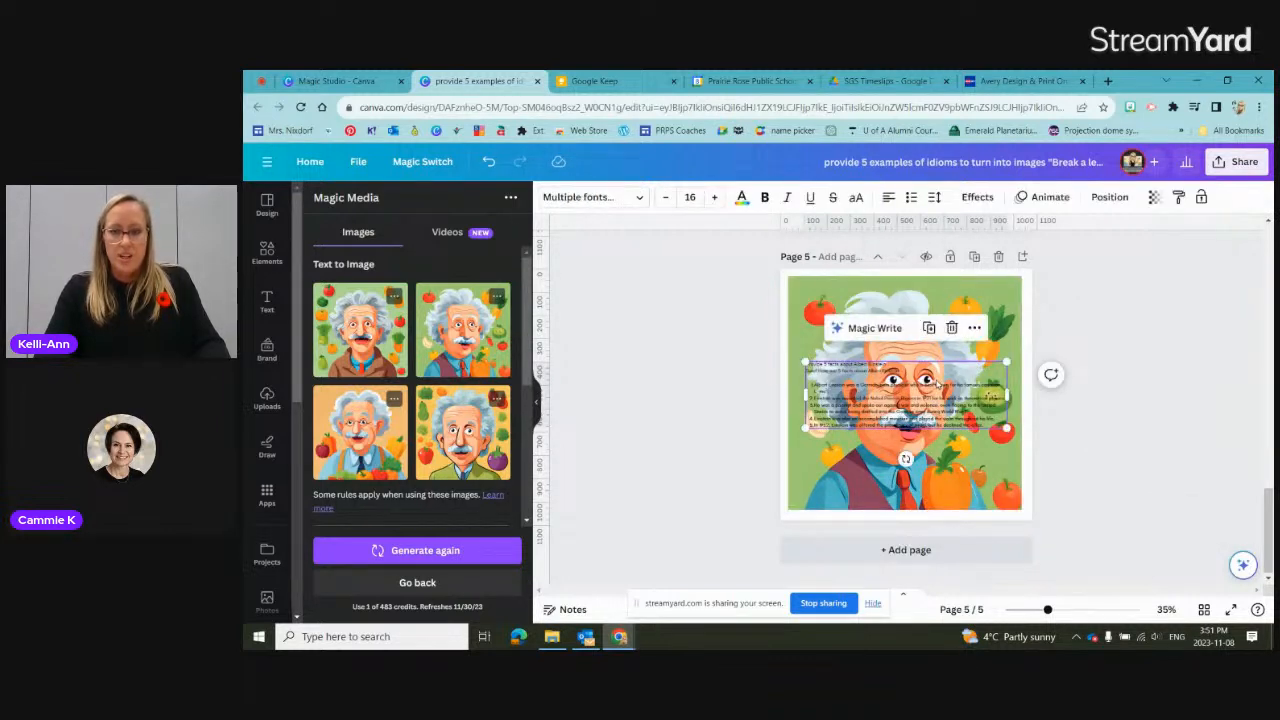
{"action": "left_click_drag", "start_coordinate": [906, 458], "coordinate": [903, 535]}
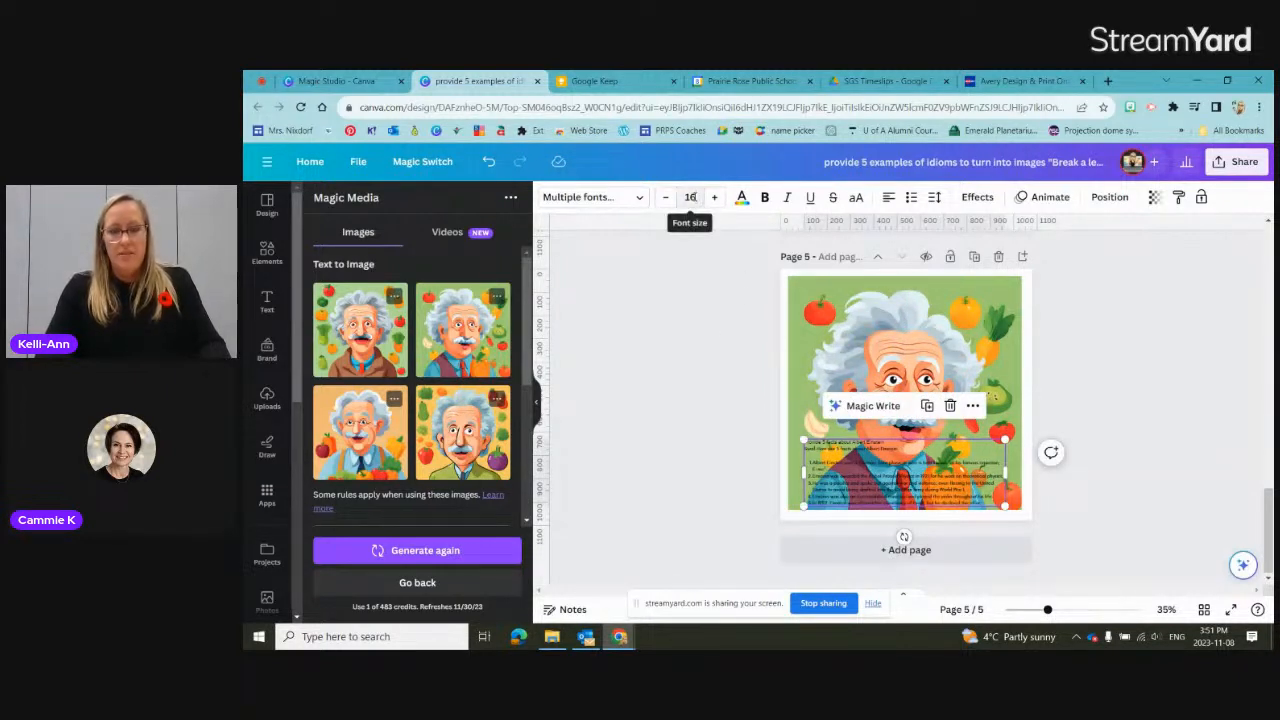
{"action": "left_click", "coordinate": [690, 197]}
{"action": "type", "text": "25"}
{"action": "key", "text": "Return"}
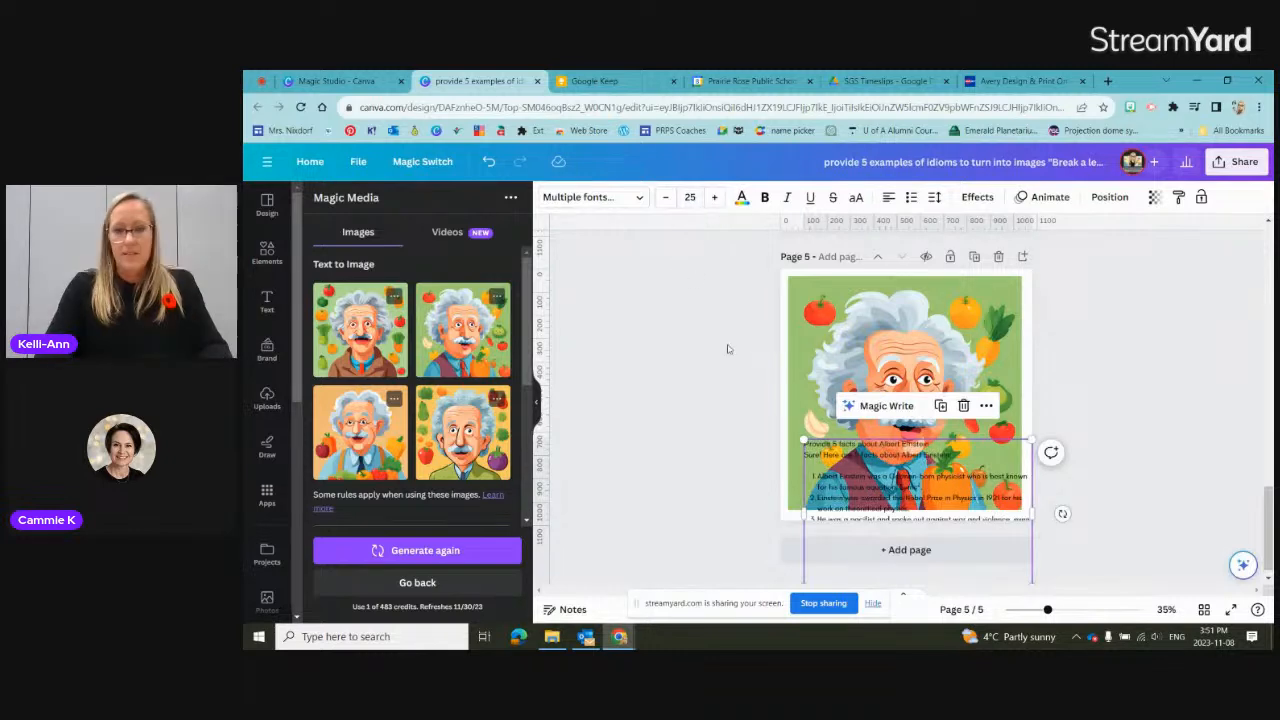
Step: Shift the caricature to the page's upper-left corner and move the facts text box up so it fits on the page
{"action": "left_click_drag", "start_coordinate": [841, 436], "coordinate": [833, 423]}
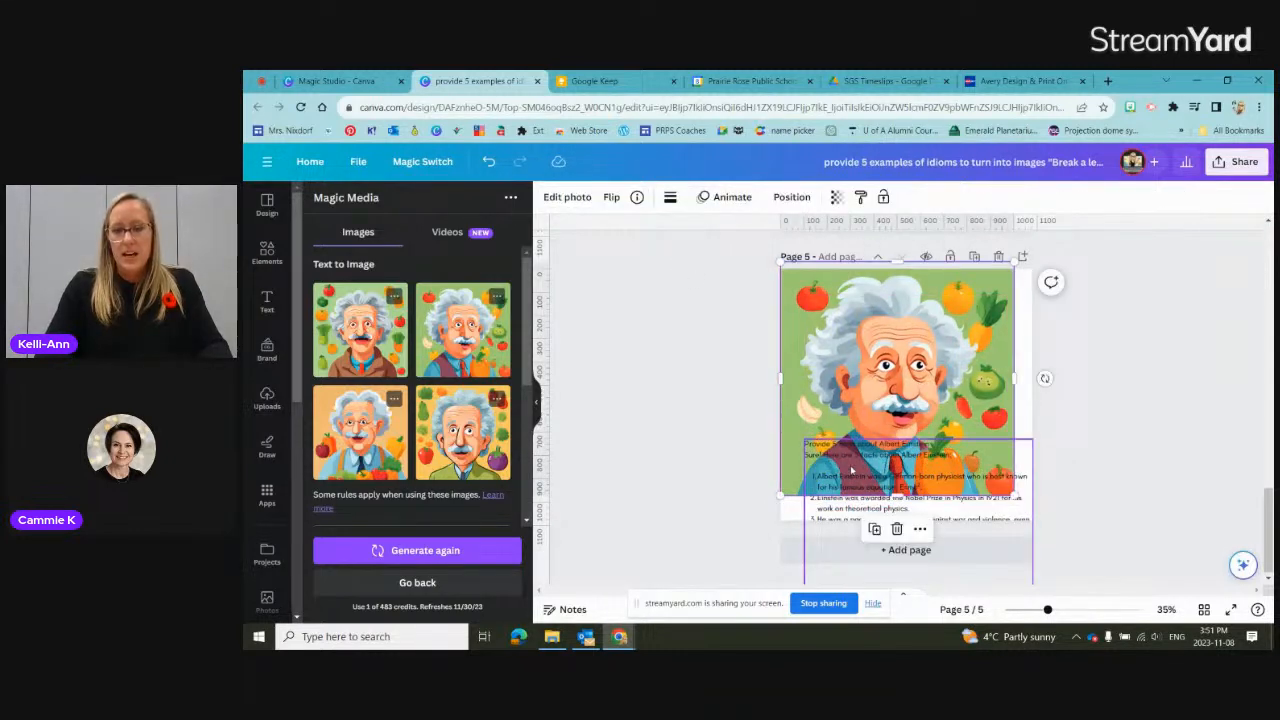
{"action": "left_click_drag", "start_coordinate": [853, 479], "coordinate": [836, 401]}
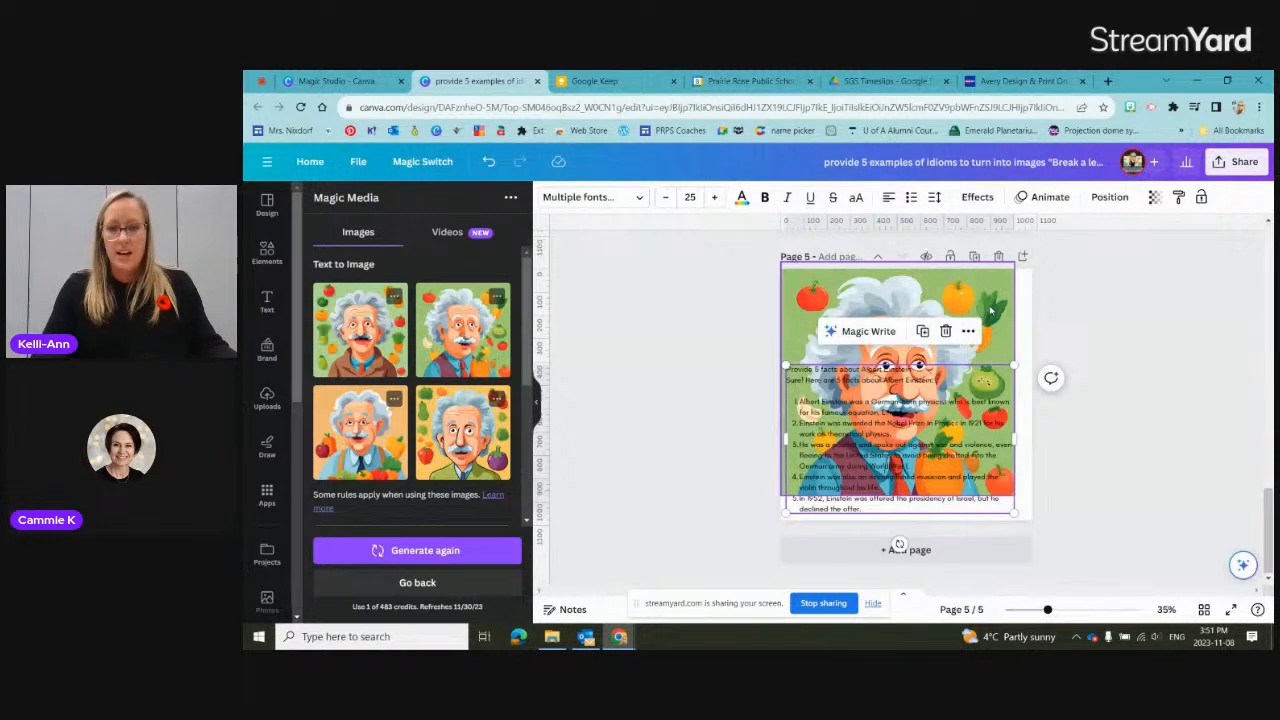
{"action": "left_click", "coordinate": [990, 311]}
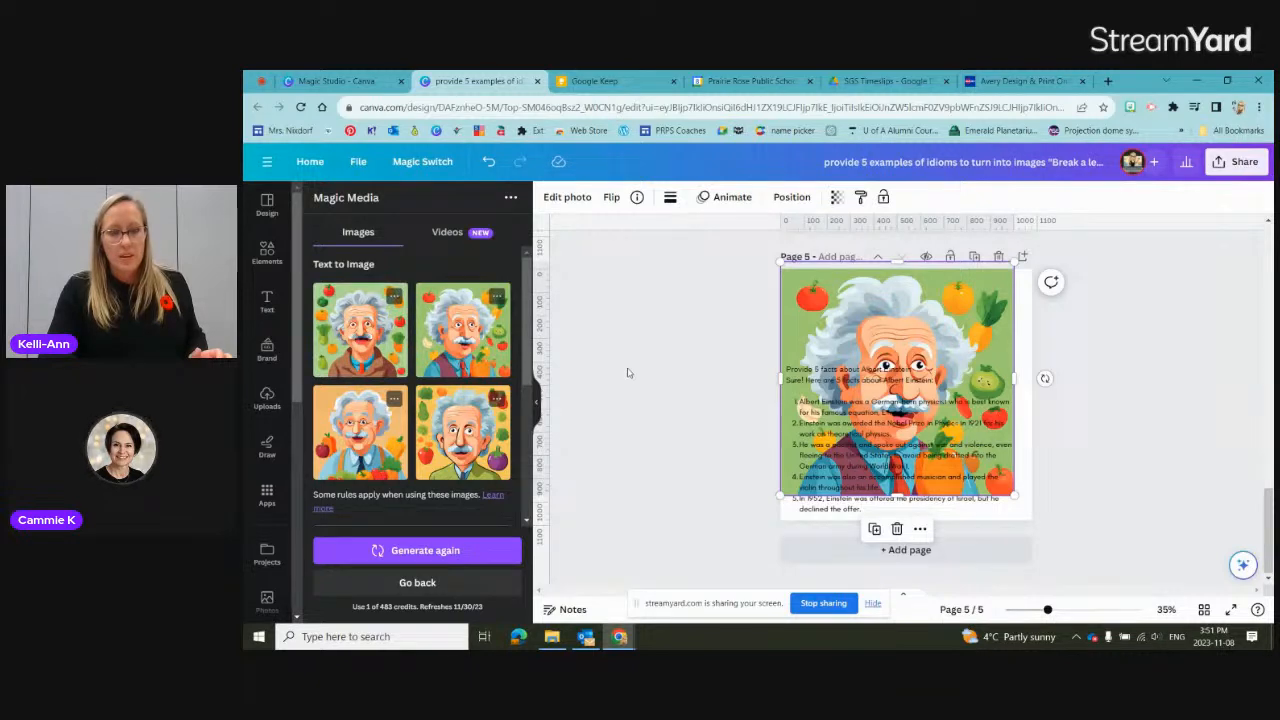
Step: Examine the five Einstein facts up close and widen their text box to the page's right edge
{"action": "left_click", "coordinate": [1070, 610]}
{"action": "scroll", "coordinate": [1153, 488], "scroll_direction": "down", "scroll_amount": 2}
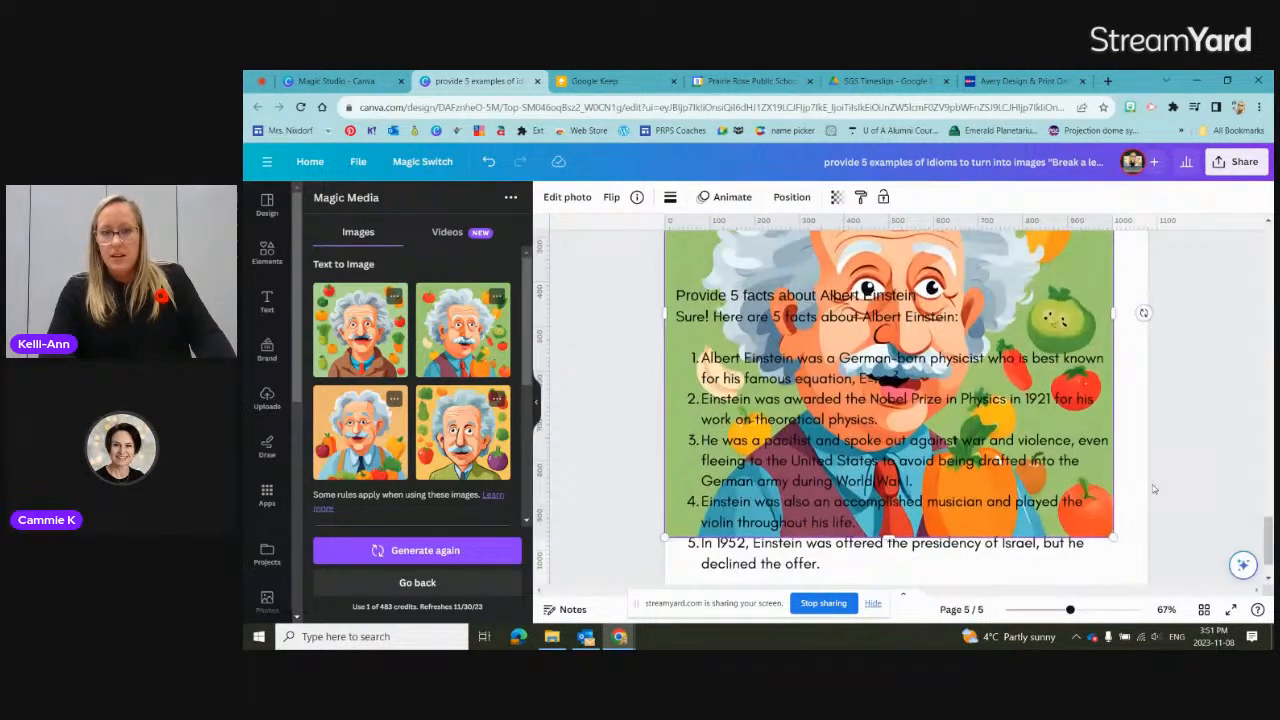
{"action": "left_click", "coordinate": [978, 377]}
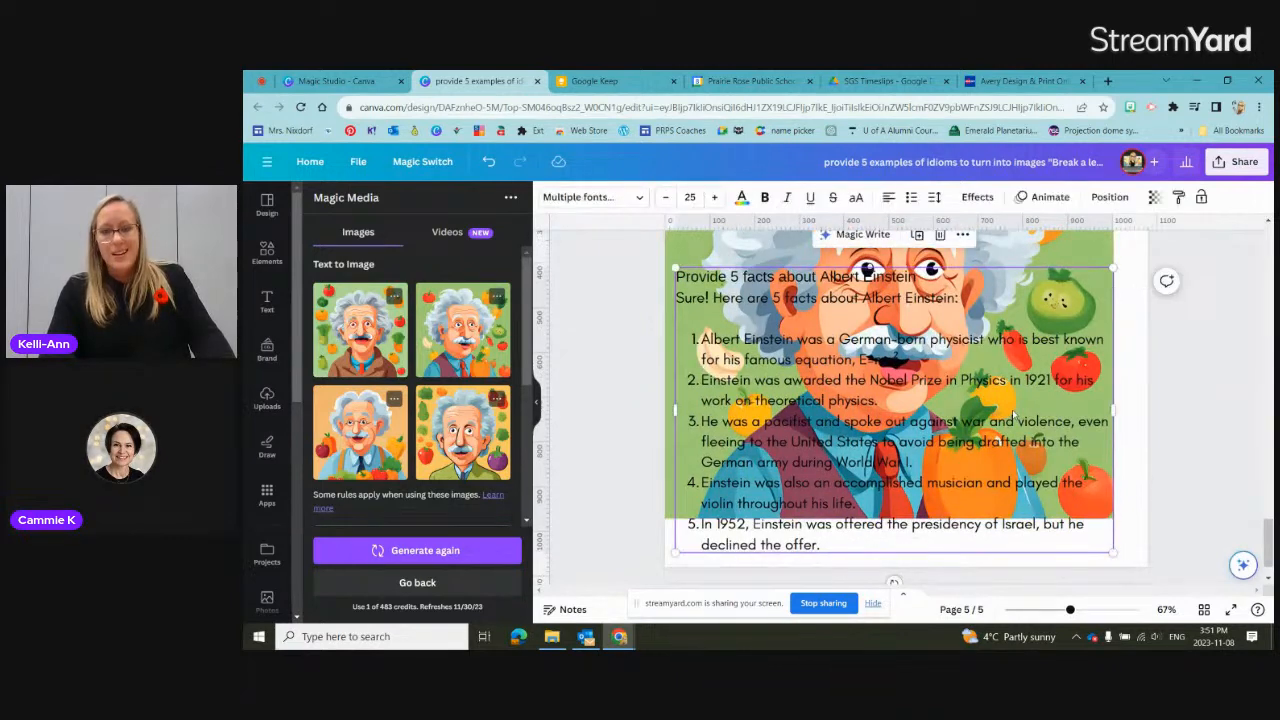
{"action": "scroll", "coordinate": [1002, 369], "scroll_direction": "up", "scroll_amount": 1}
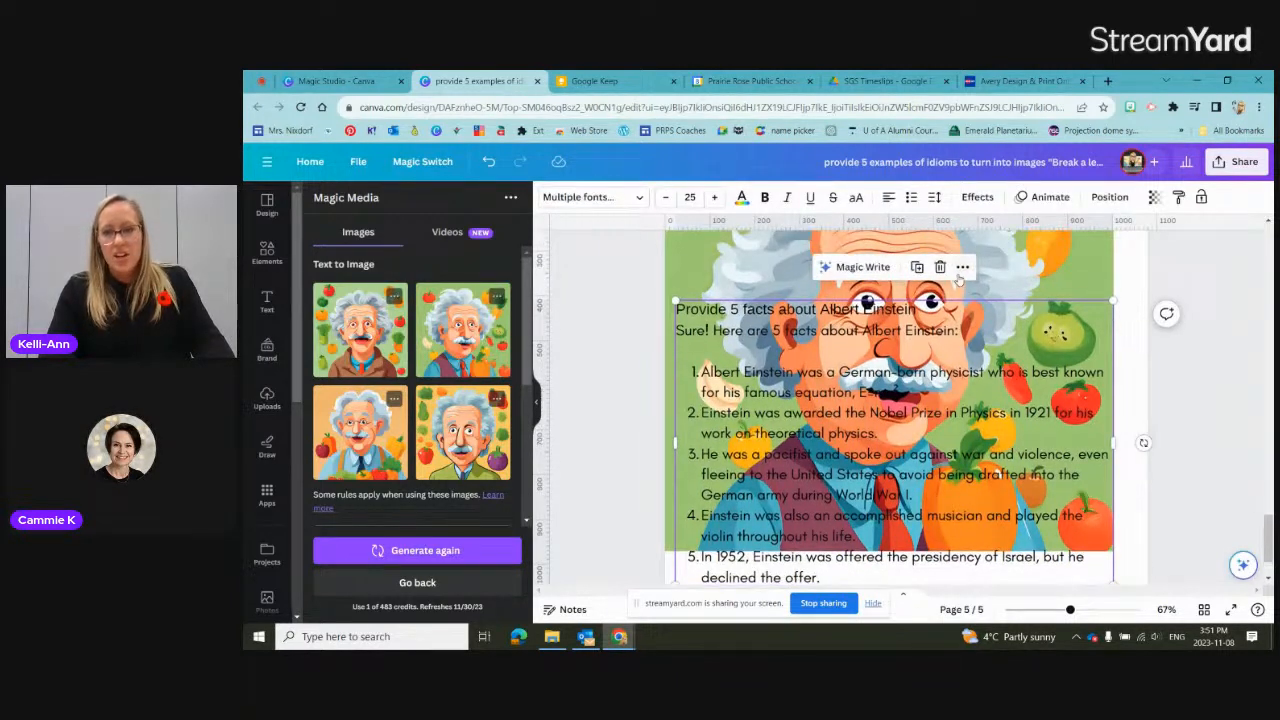
{"action": "right_click", "coordinate": [958, 277]}
{"action": "double_click", "coordinate": [917, 337]}
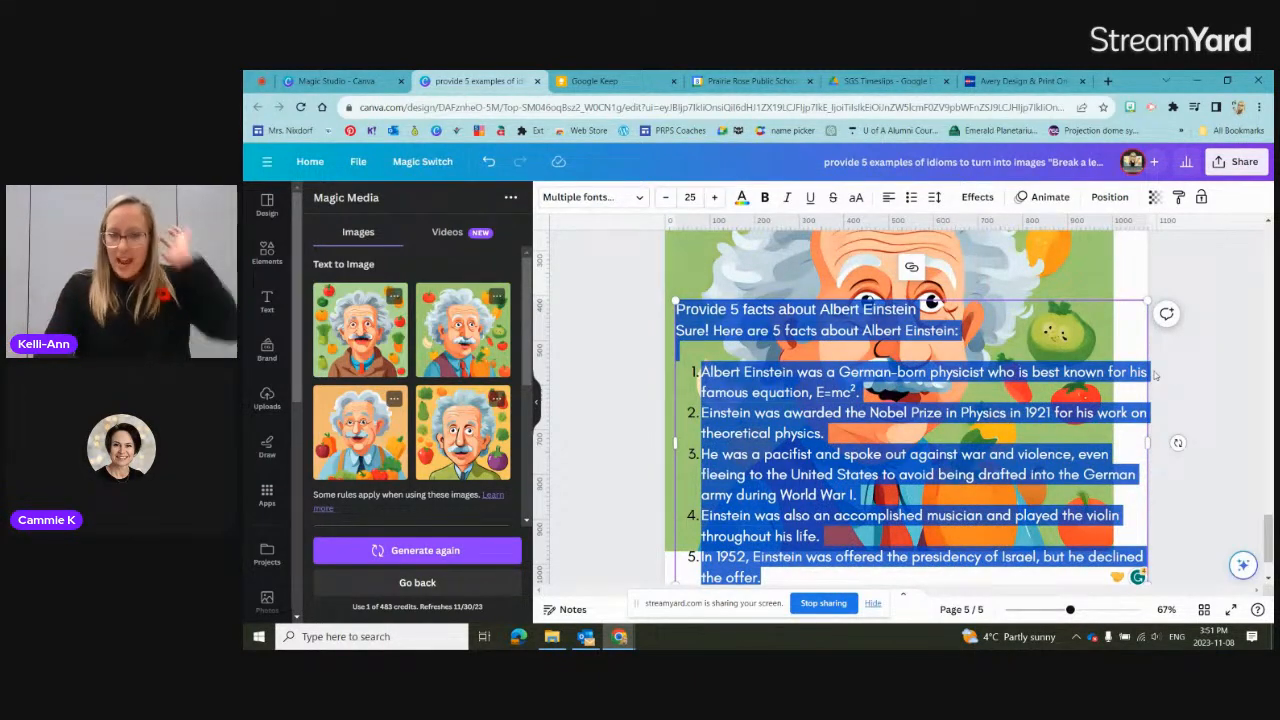
{"action": "left_click", "coordinate": [1176, 368]}
Step: Zoom the canvas out to 45% and review page 5 along with the prompt used for the caricature
{"action": "scroll", "coordinate": [984, 389], "scroll_direction": "down", "scroll_amount": 1}
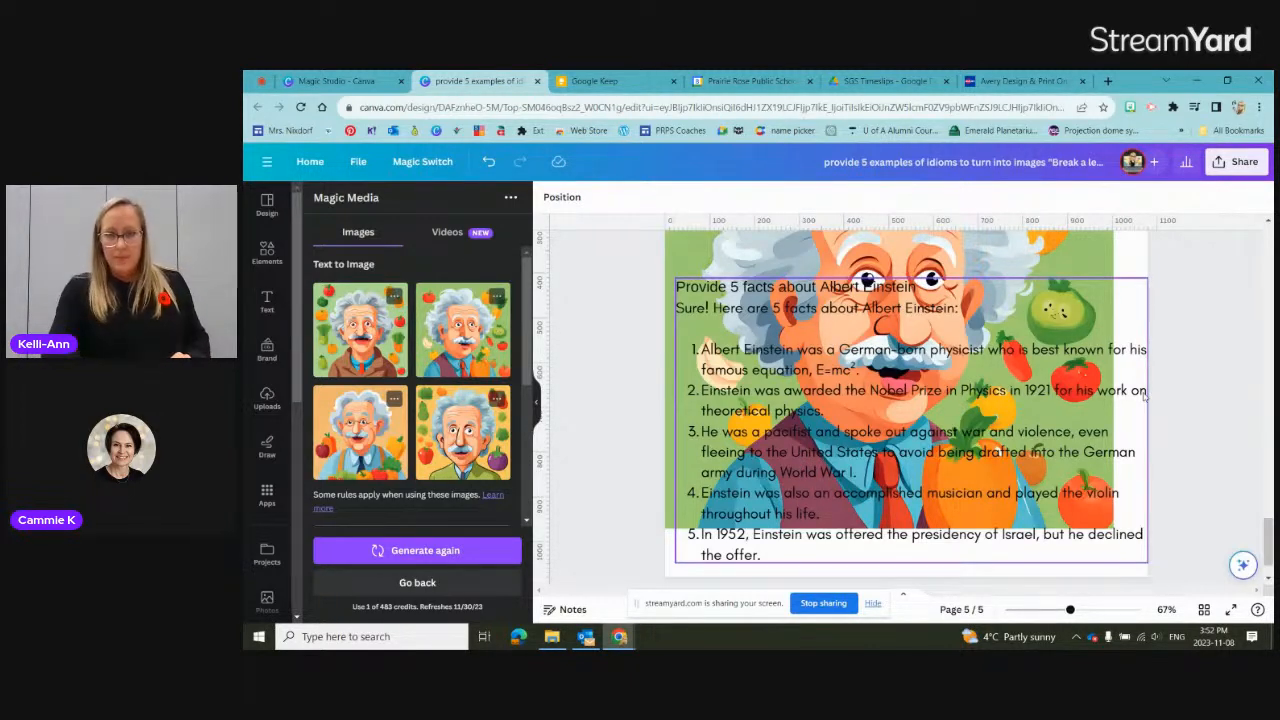
{"action": "scroll", "coordinate": [978, 566], "scroll_direction": "down", "scroll_amount": 1}
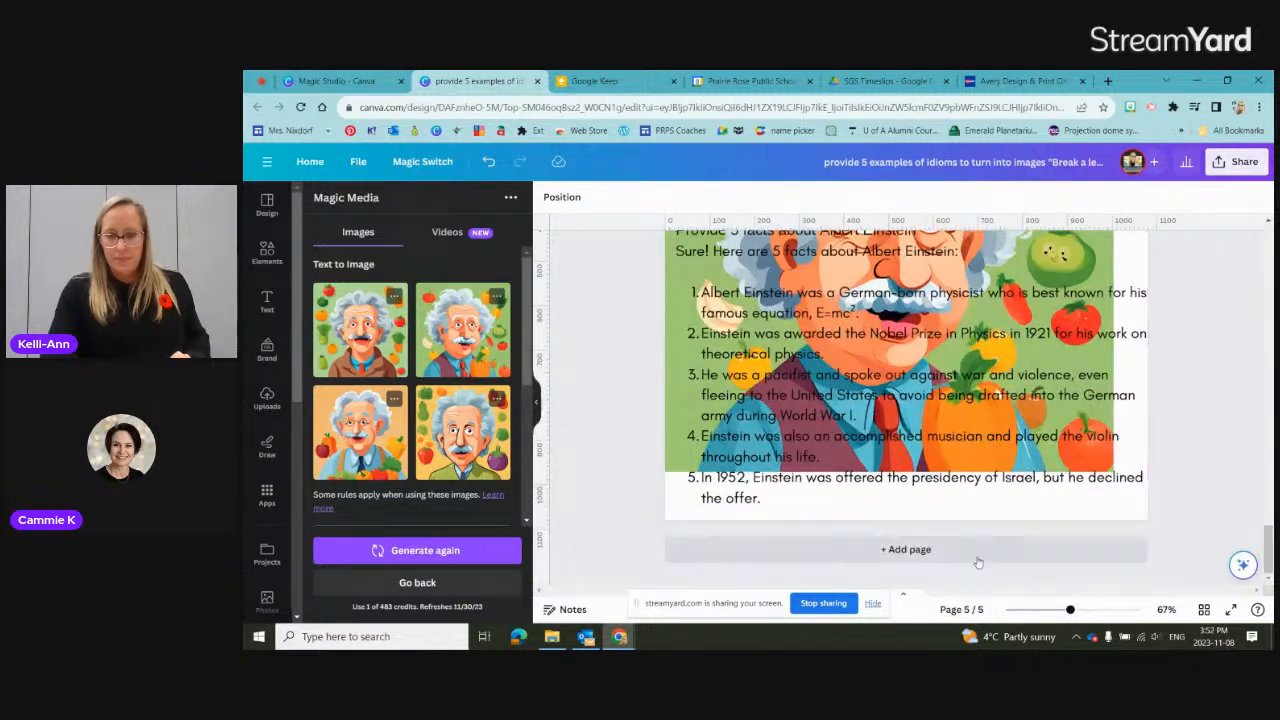
{"action": "left_click", "coordinate": [1057, 609]}
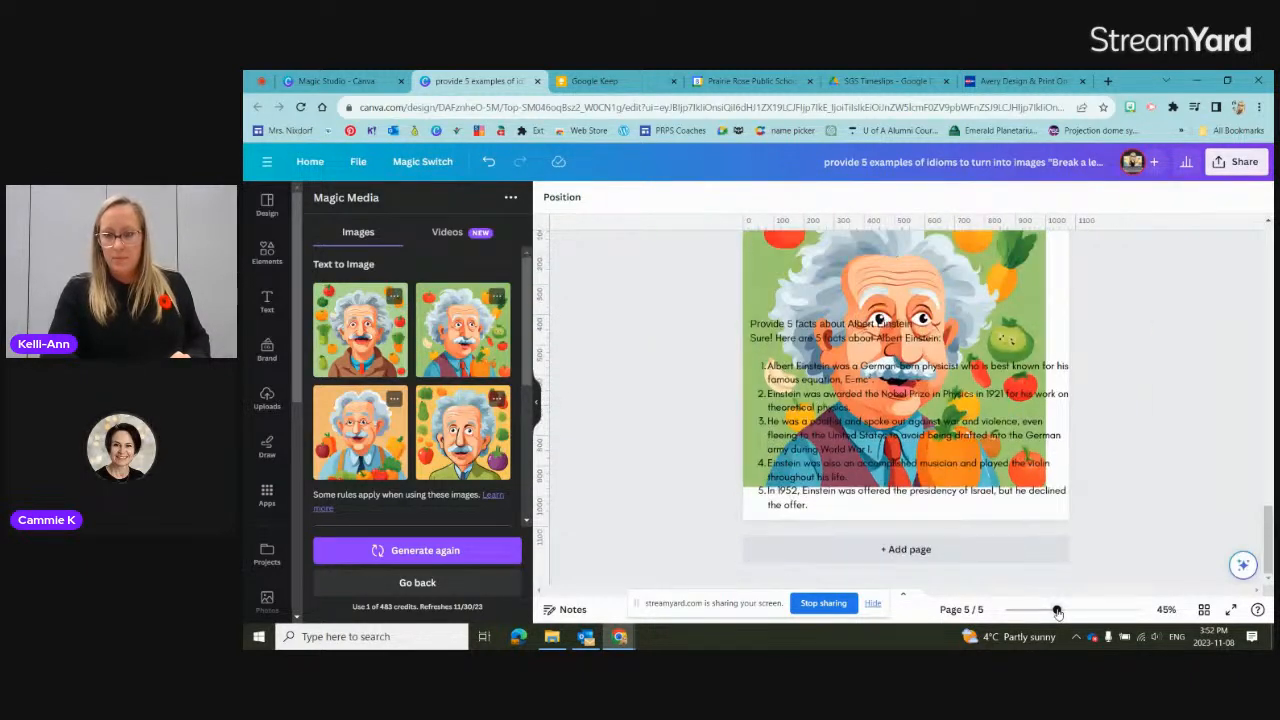
{"action": "scroll", "coordinate": [1110, 522], "scroll_direction": "up", "scroll_amount": 1}
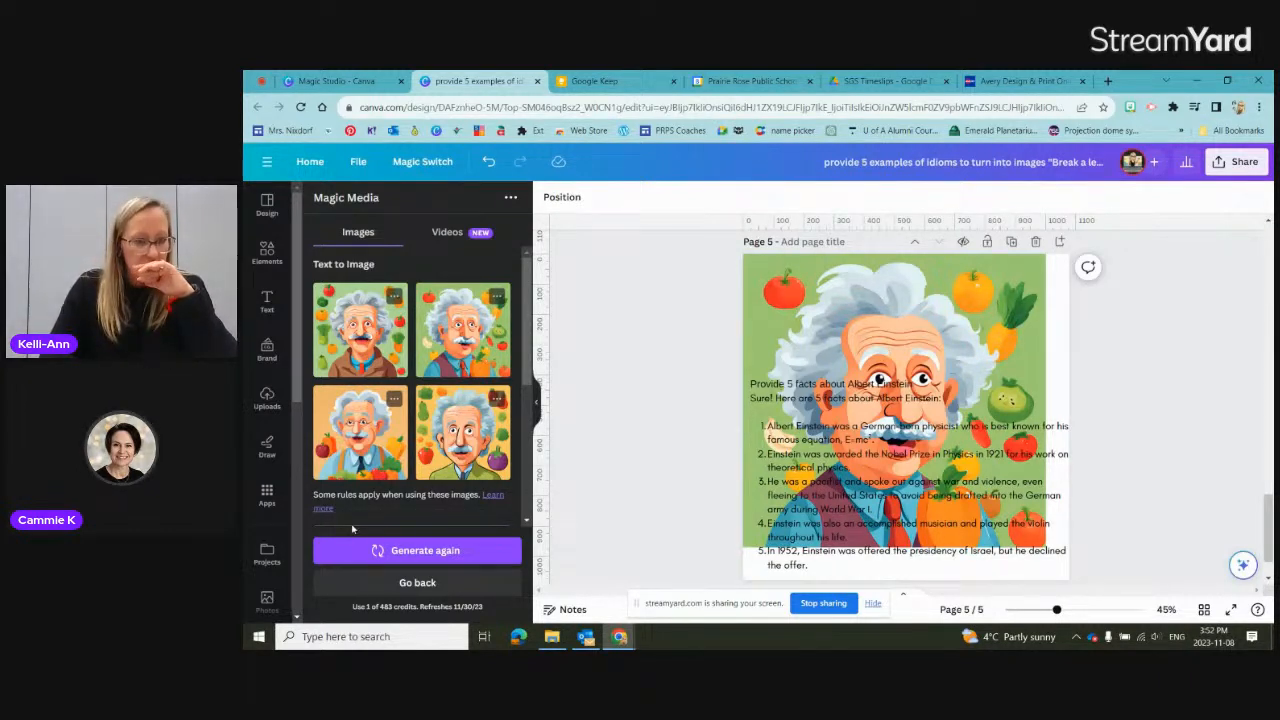
{"action": "scroll", "coordinate": [352, 529], "scroll_direction": "down", "scroll_amount": 3}
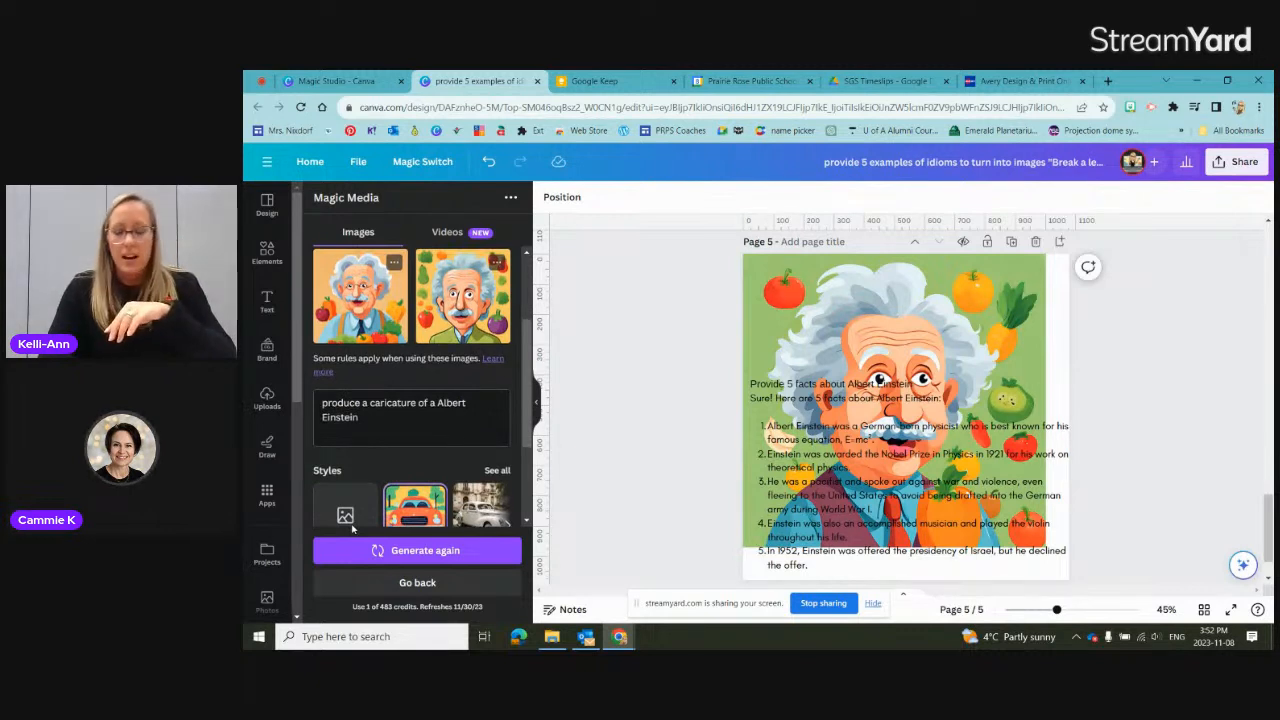
{"action": "scroll", "coordinate": [352, 529], "scroll_direction": "down", "scroll_amount": 1}
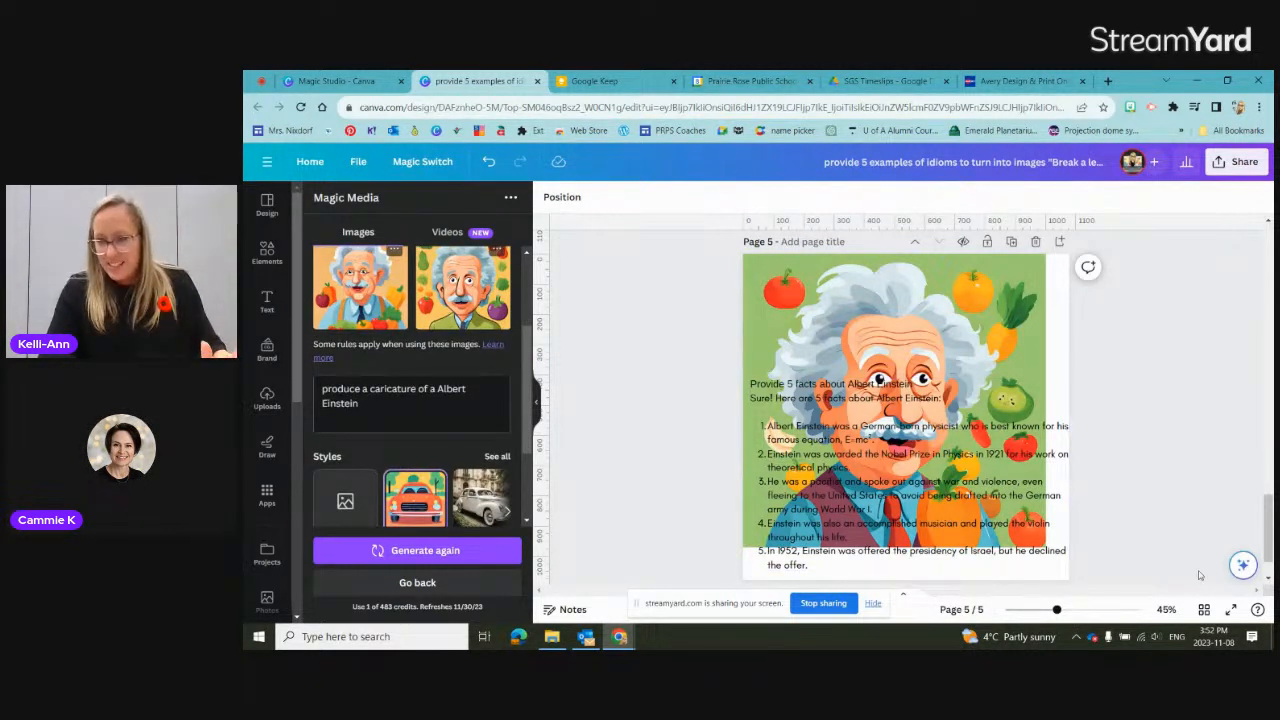
Step: Generate text on page 5 with Magic Write using the prompt "Why would vegetables appear in a caricature of Albert Einstein?"
{"action": "left_click", "coordinate": [1243, 564]}
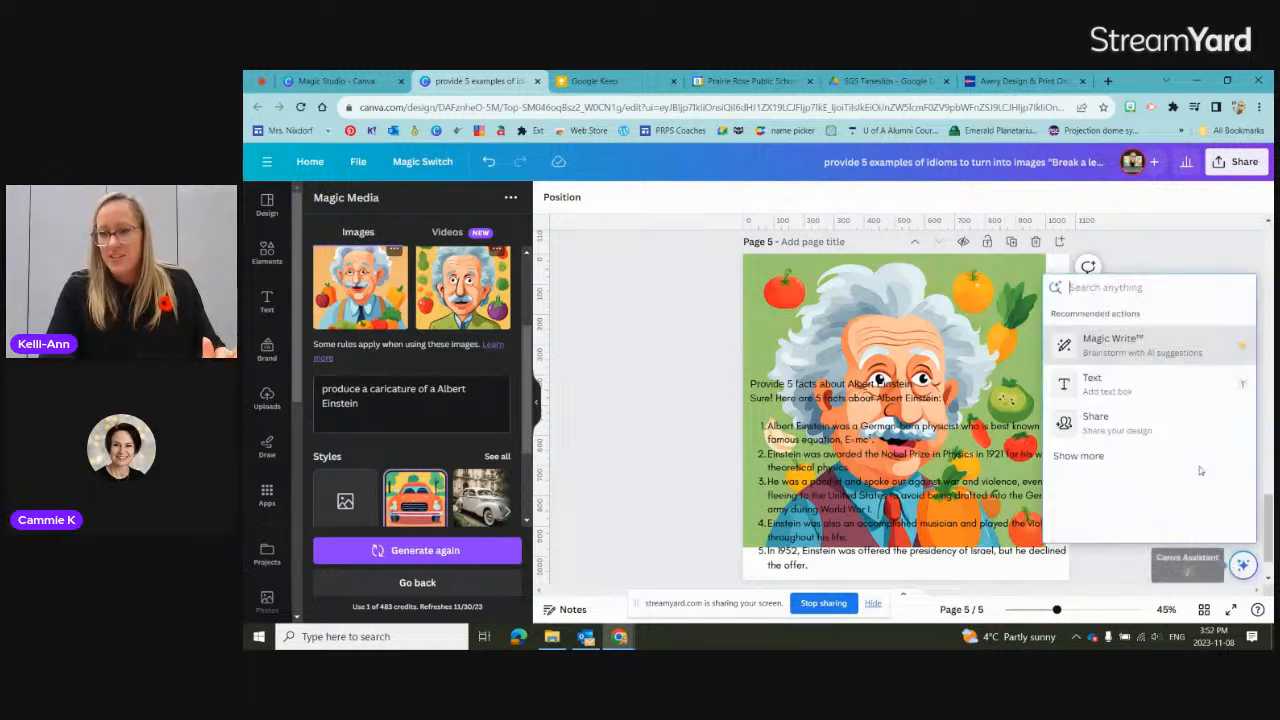
{"action": "left_click", "coordinate": [1117, 341]}
{"action": "type", "text": "Why would"}
{"action": "key", "text": "BackSpace"}
{"action": "type", "text": "vegetables appear in the a"}
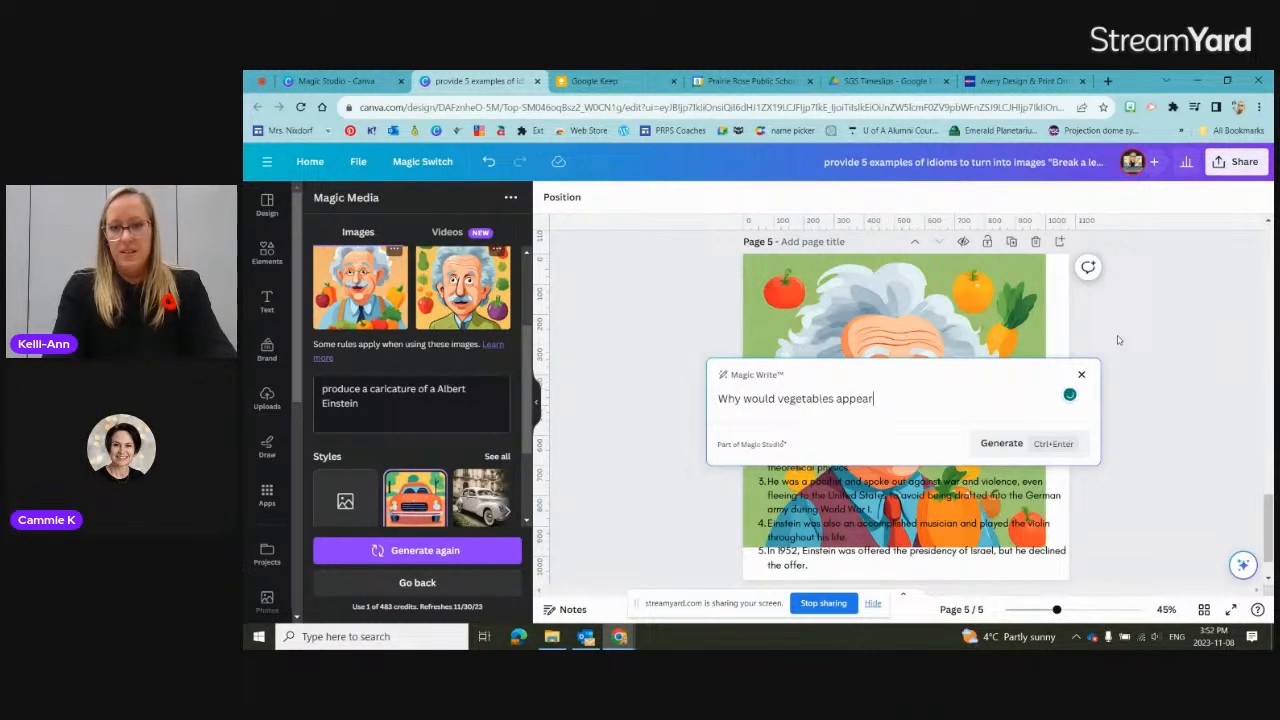
{"action": "key", "text": "BackSpace"}
{"action": "key", "text": "BackSpace"}
{"action": "type", "text": "a caricature of Albert"}
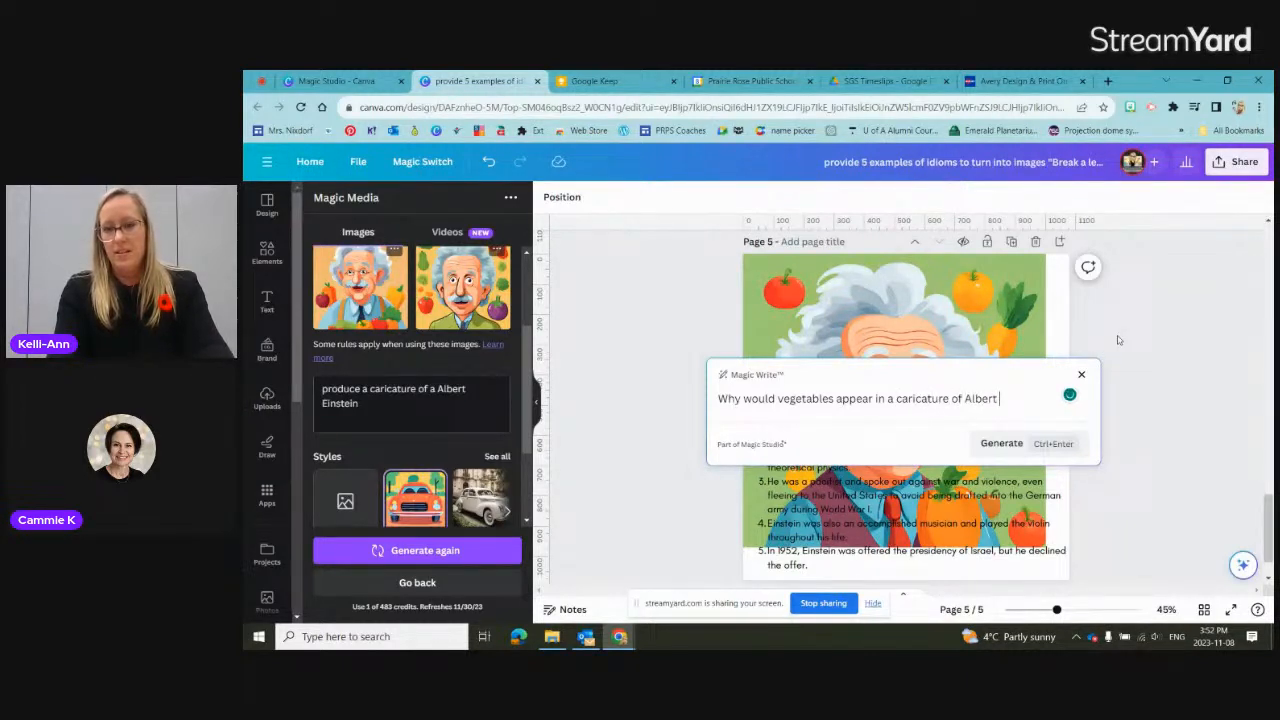
{"action": "type", "text": " Einstein"}
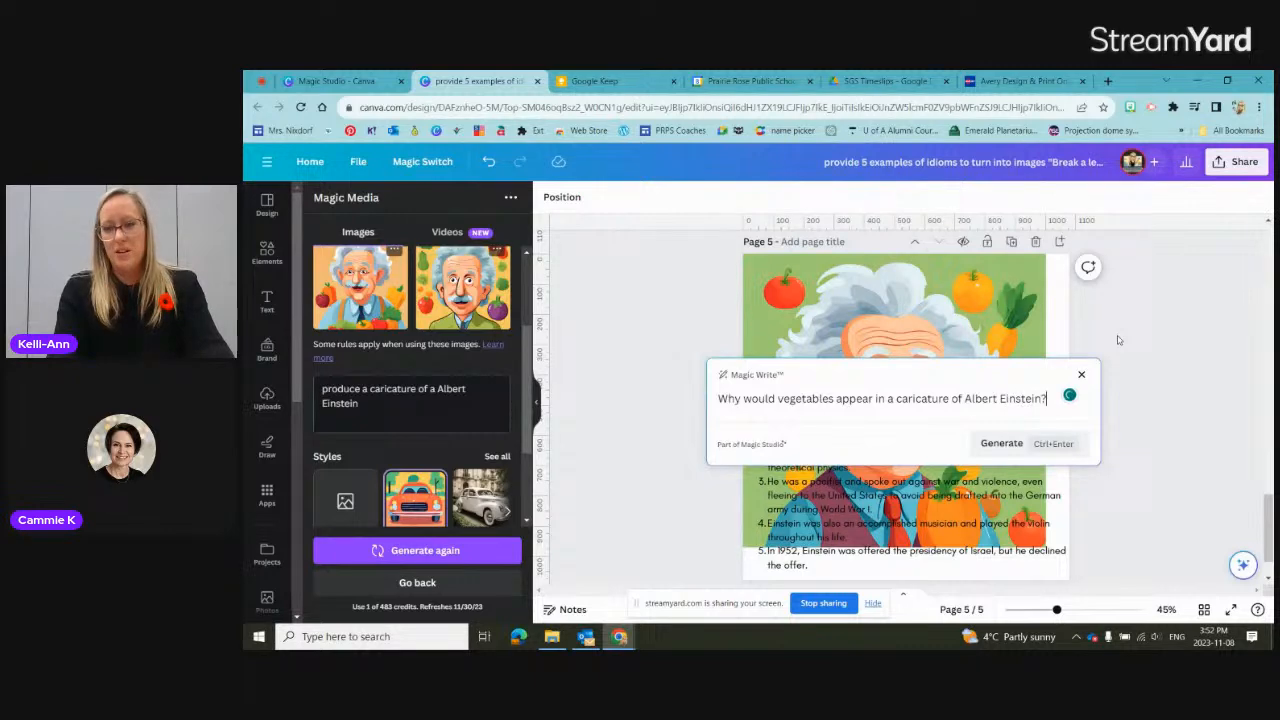
{"action": "type", "text": "?"}
{"action": "key", "text": "Return"}
{"action": "left_click", "coordinate": [1002, 461]}
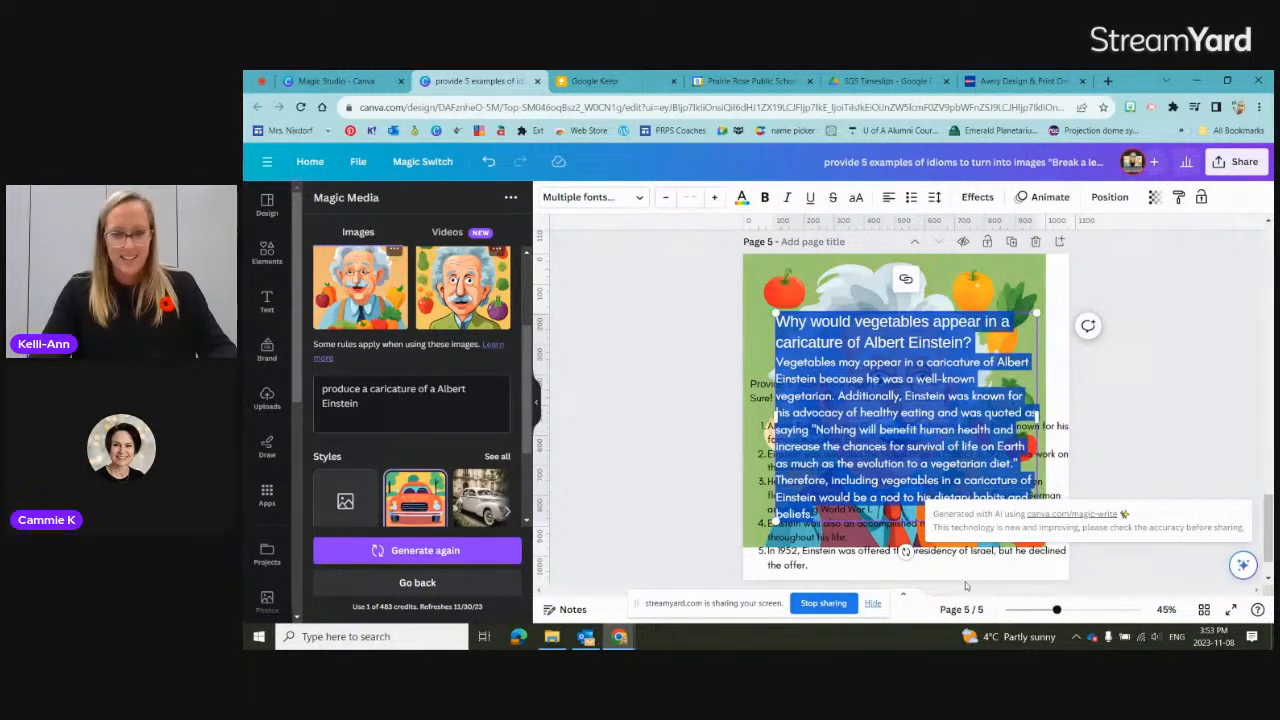
Step: Add a blank page 6 and move the generated vegetable explanation off the caricature on page 5
{"action": "scroll", "coordinate": [965, 586], "scroll_direction": "down", "scroll_amount": 1}
{"action": "left_click", "coordinate": [910, 557]}
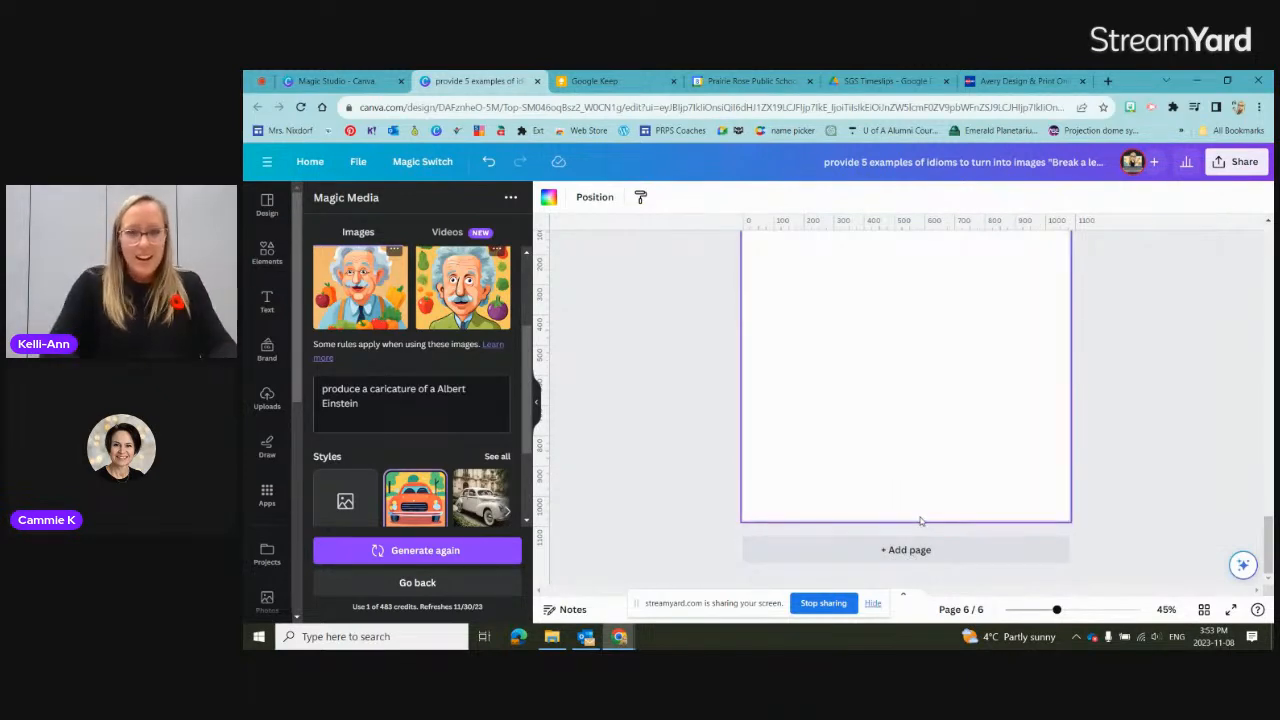
{"action": "scroll", "coordinate": [920, 520], "scroll_direction": "up", "scroll_amount": 7}
{"action": "left_click_drag", "start_coordinate": [889, 479], "coordinate": [1206, 414]}
Step: Look through pages 5 and 6 for the moved vegetable explanation and finish on the blank page 6
{"action": "scroll", "coordinate": [985, 427], "scroll_direction": "down", "scroll_amount": 3}
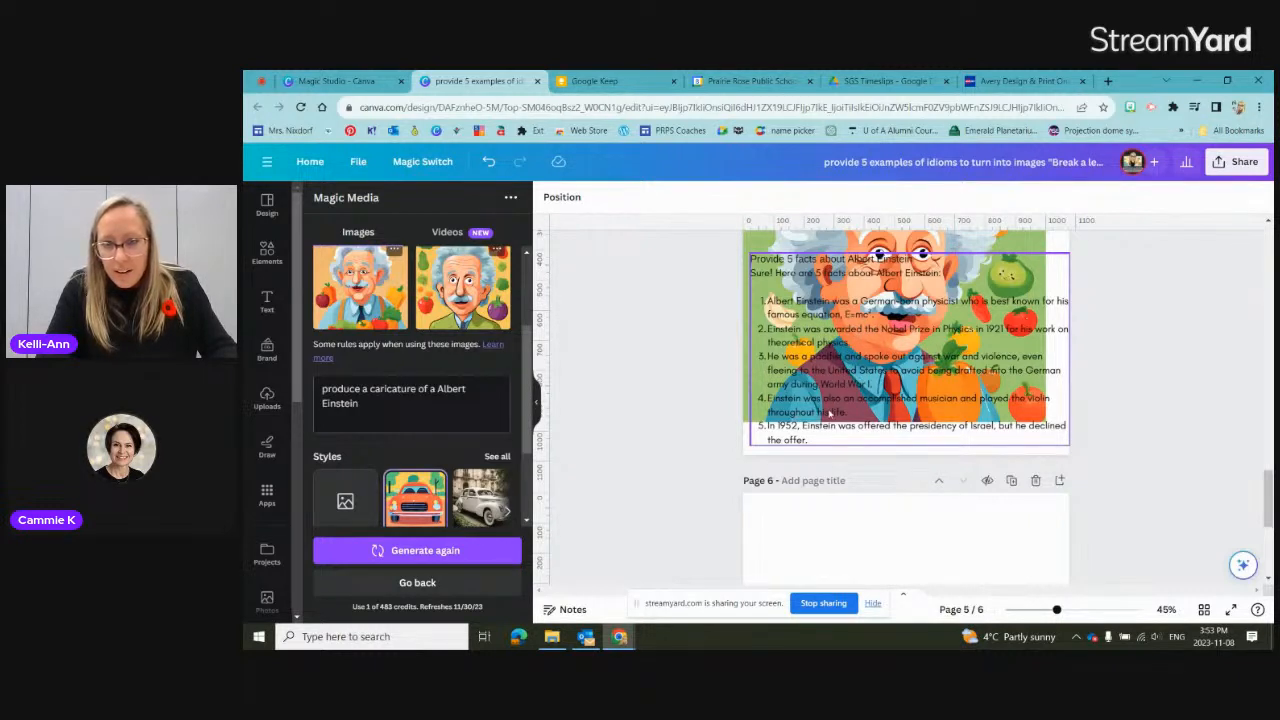
{"action": "scroll", "coordinate": [1047, 446], "scroll_direction": "down", "scroll_amount": 1}
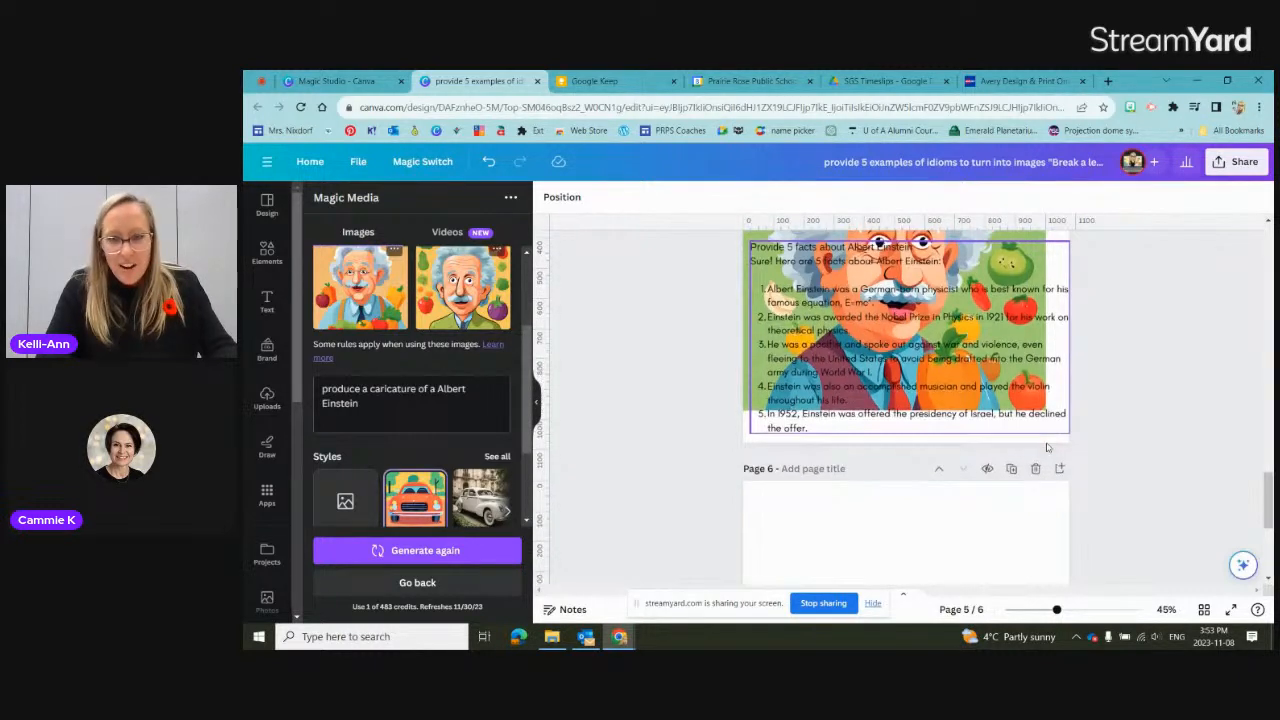
{"action": "scroll", "coordinate": [1047, 446], "scroll_direction": "up", "scroll_amount": 1}
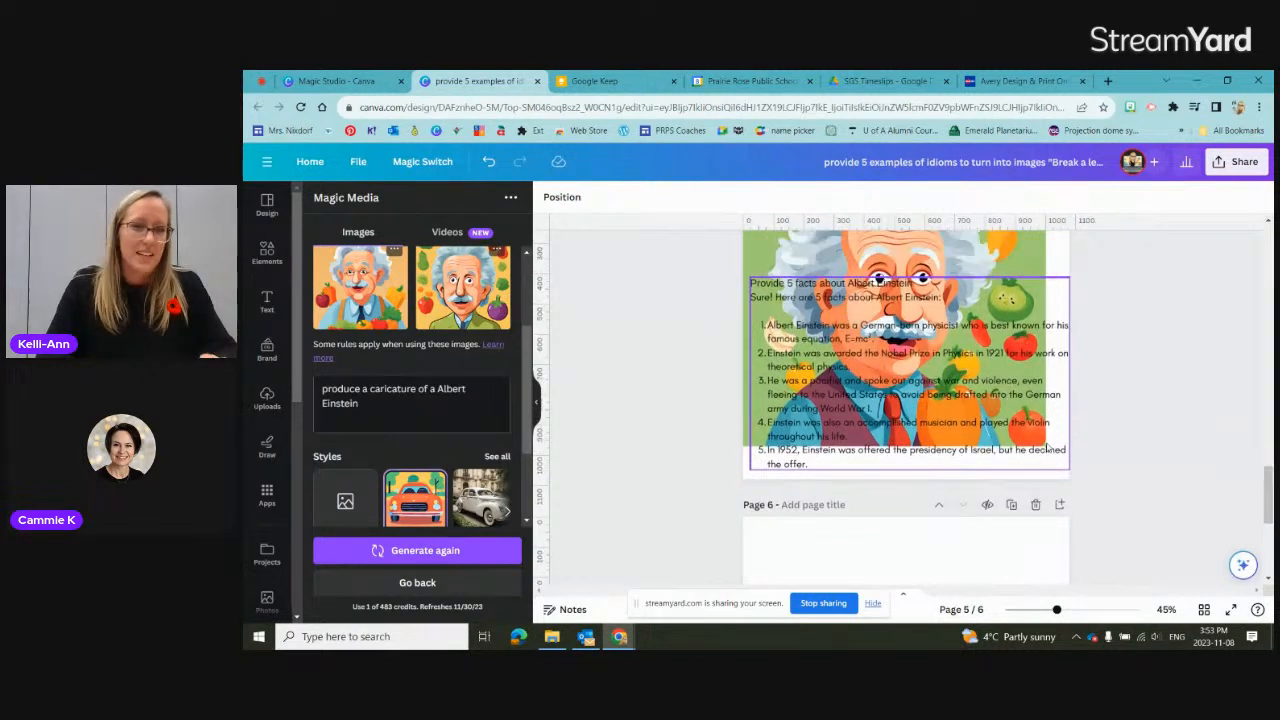
{"action": "scroll", "coordinate": [521, 278], "scroll_direction": "up", "scroll_amount": 3}
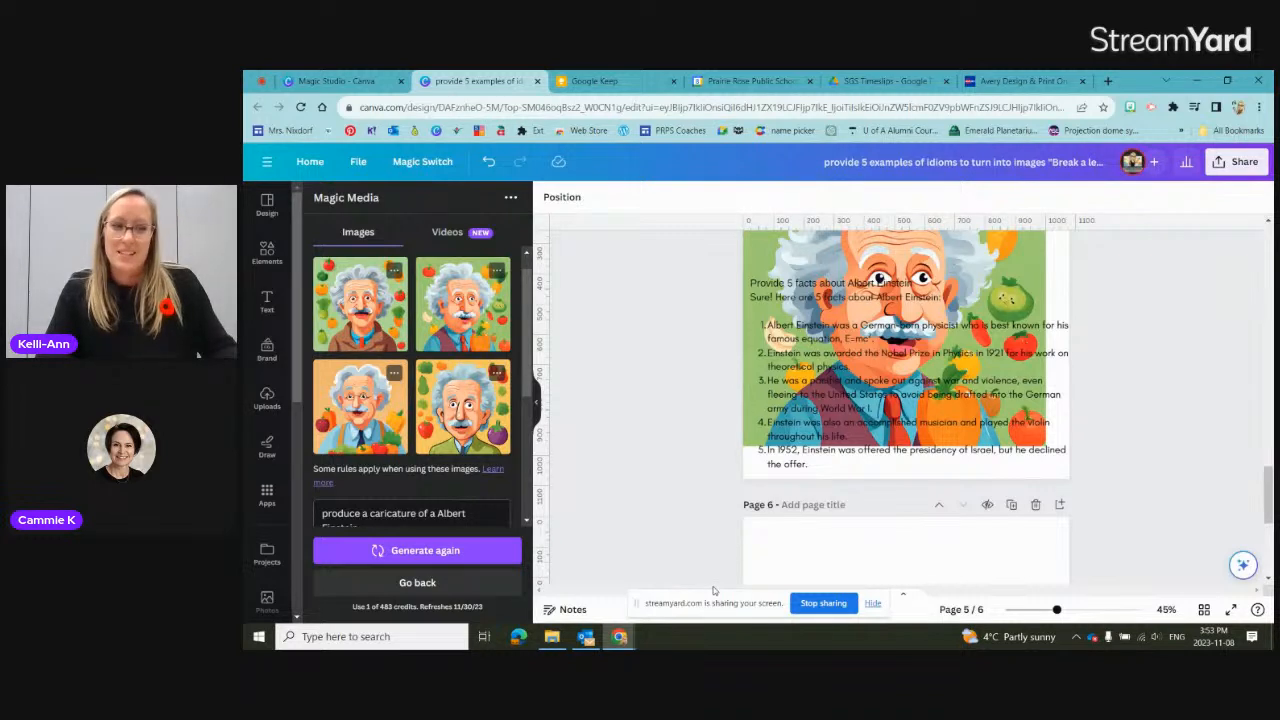
{"action": "scroll", "coordinate": [1117, 440], "scroll_direction": "down", "scroll_amount": 3}
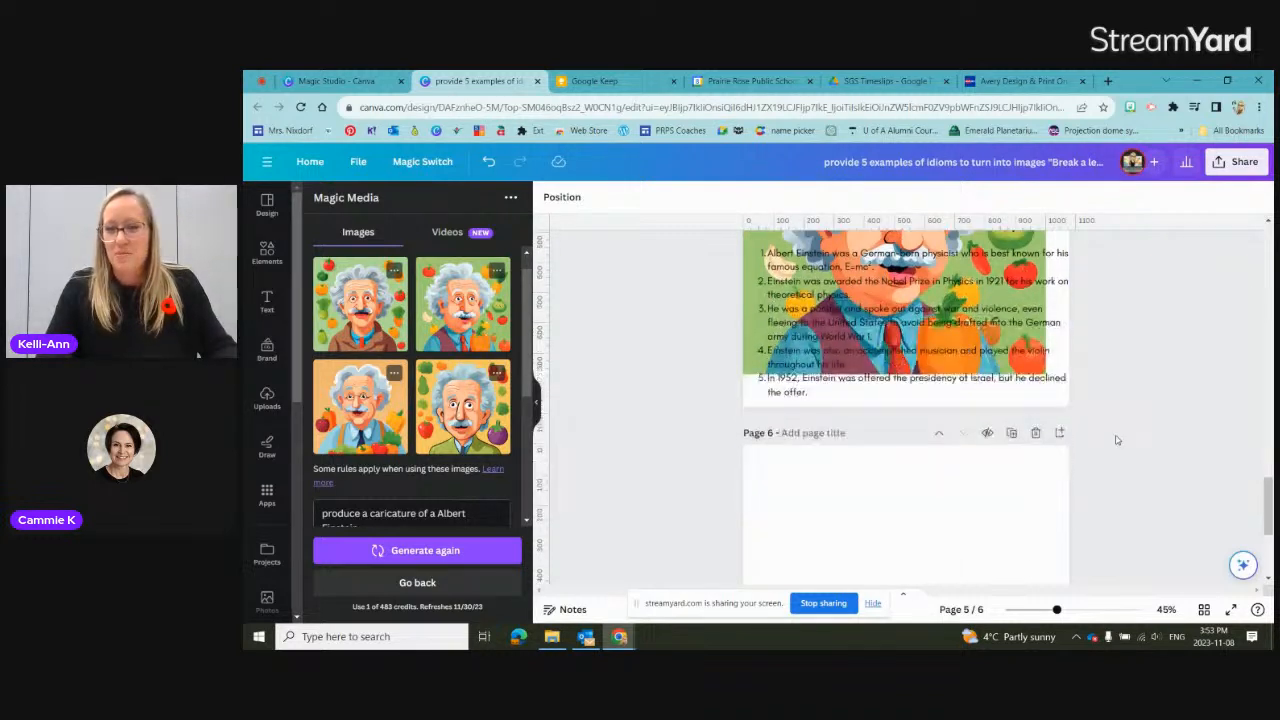
{"action": "scroll", "coordinate": [1117, 440], "scroll_direction": "down", "scroll_amount": 1}
{"action": "scroll", "coordinate": [1125, 465], "scroll_direction": "down", "scroll_amount": 1}
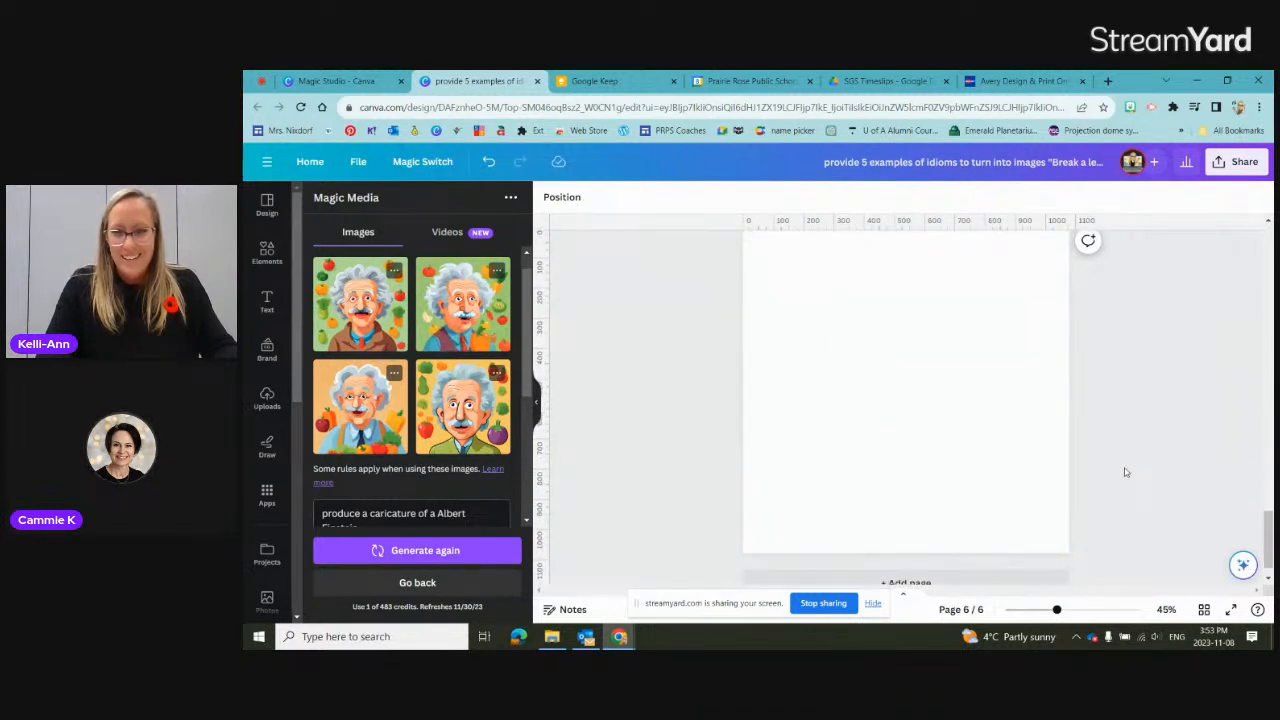
{"action": "left_click", "coordinate": [998, 430]}
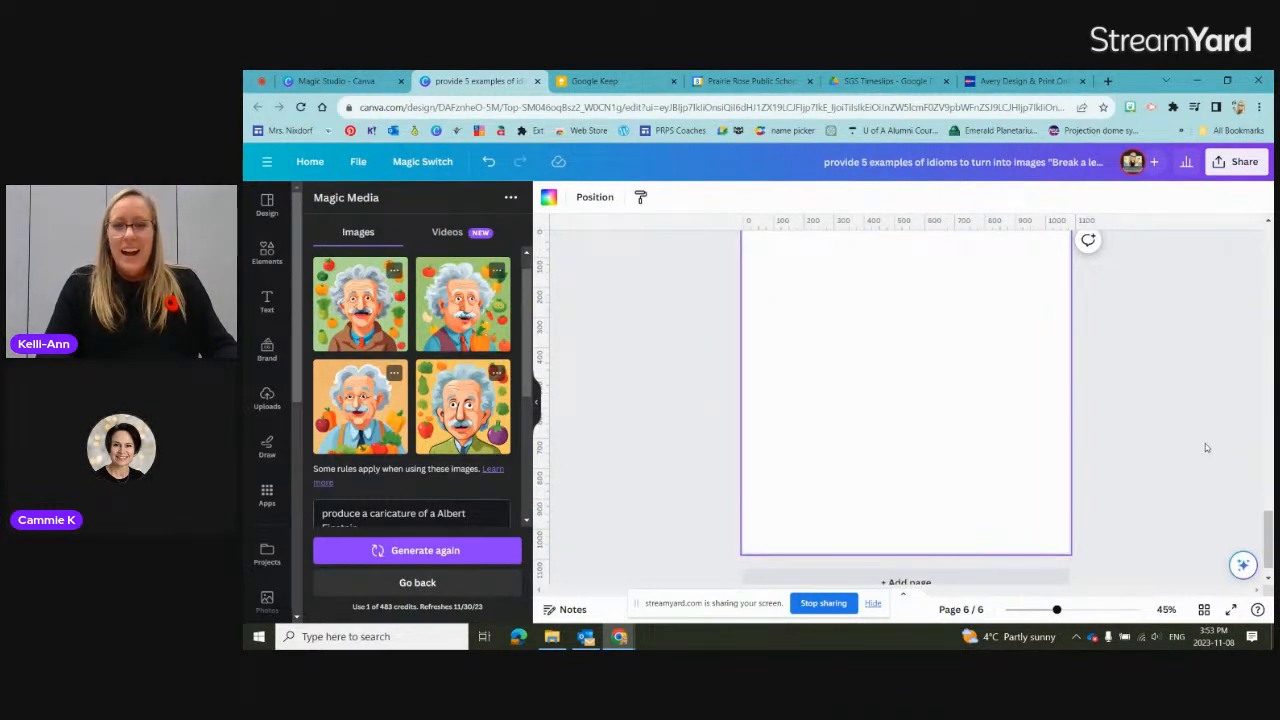
{"action": "scroll", "coordinate": [1205, 443], "scroll_direction": "up", "scroll_amount": 2}
{"action": "scroll", "coordinate": [1205, 443], "scroll_direction": "down", "scroll_amount": 1}
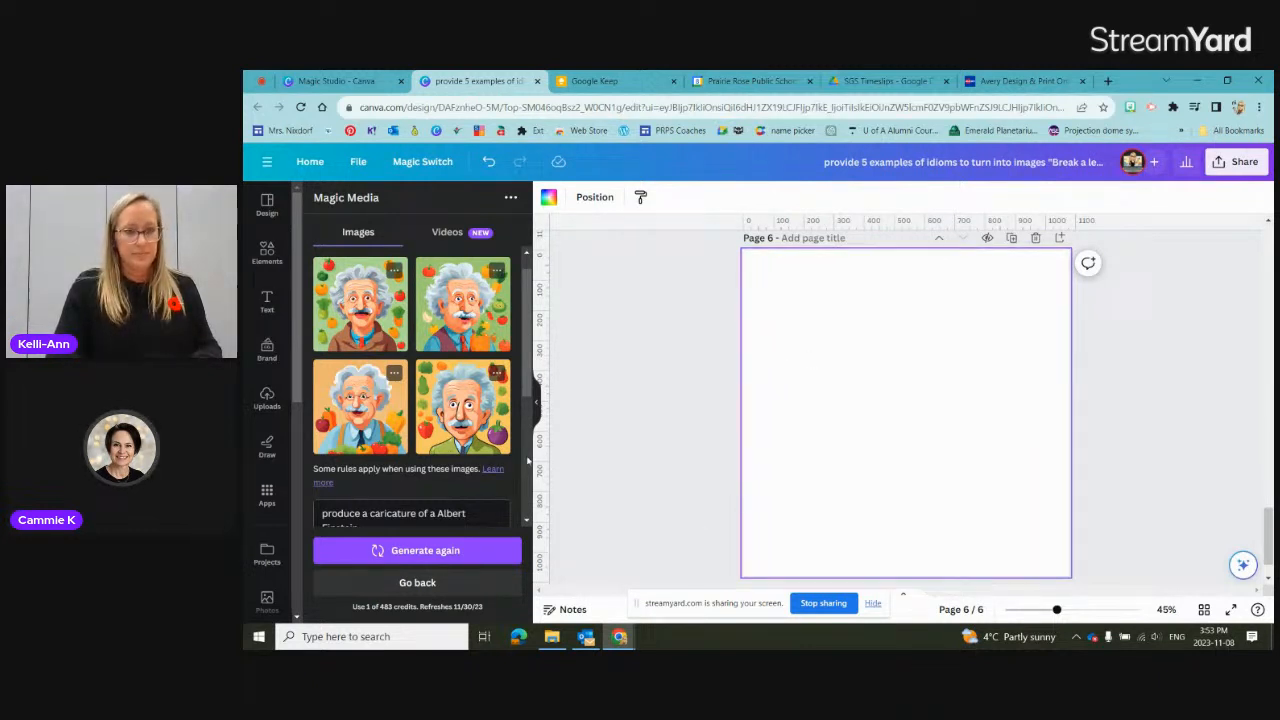
Step: Replace the Text to Image prompt with: create a visual pun for "a fish out of water"
{"action": "left_click", "coordinate": [420, 514]}
{"action": "key", "text": "ctrl+a"}
{"action": "type", "text": "c"}
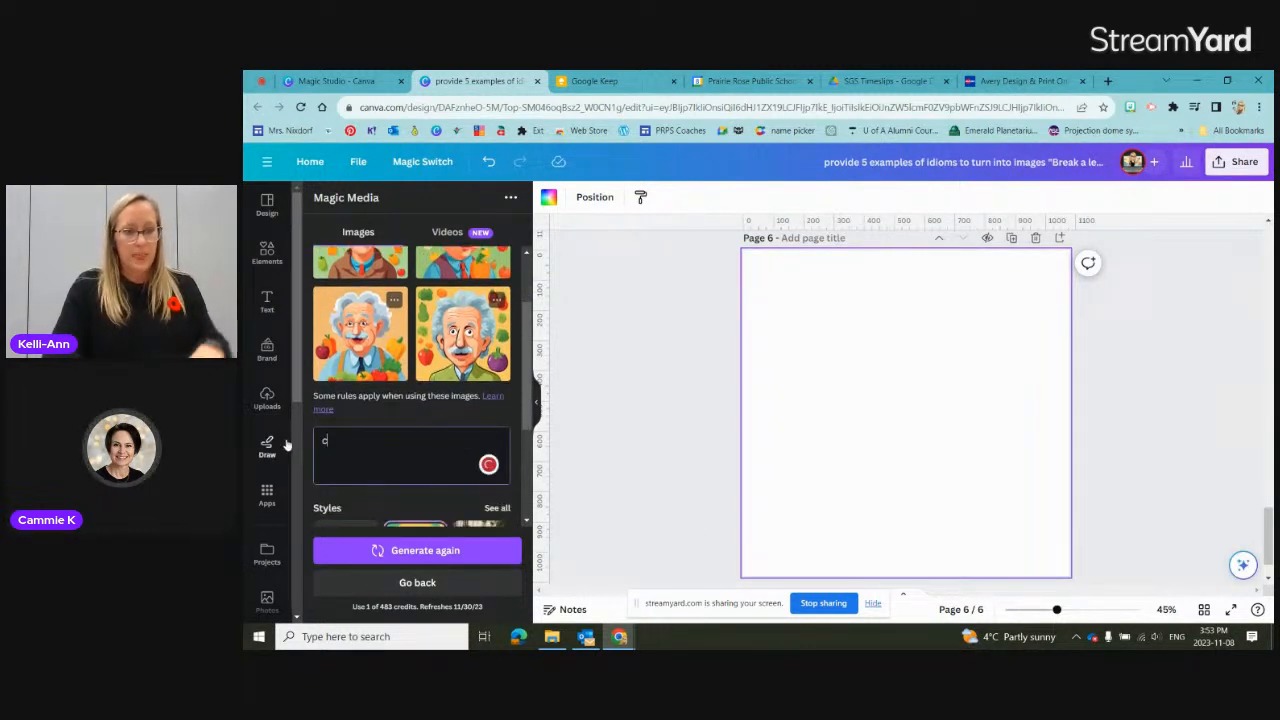
{"action": "type", "text": "reate a vi"}
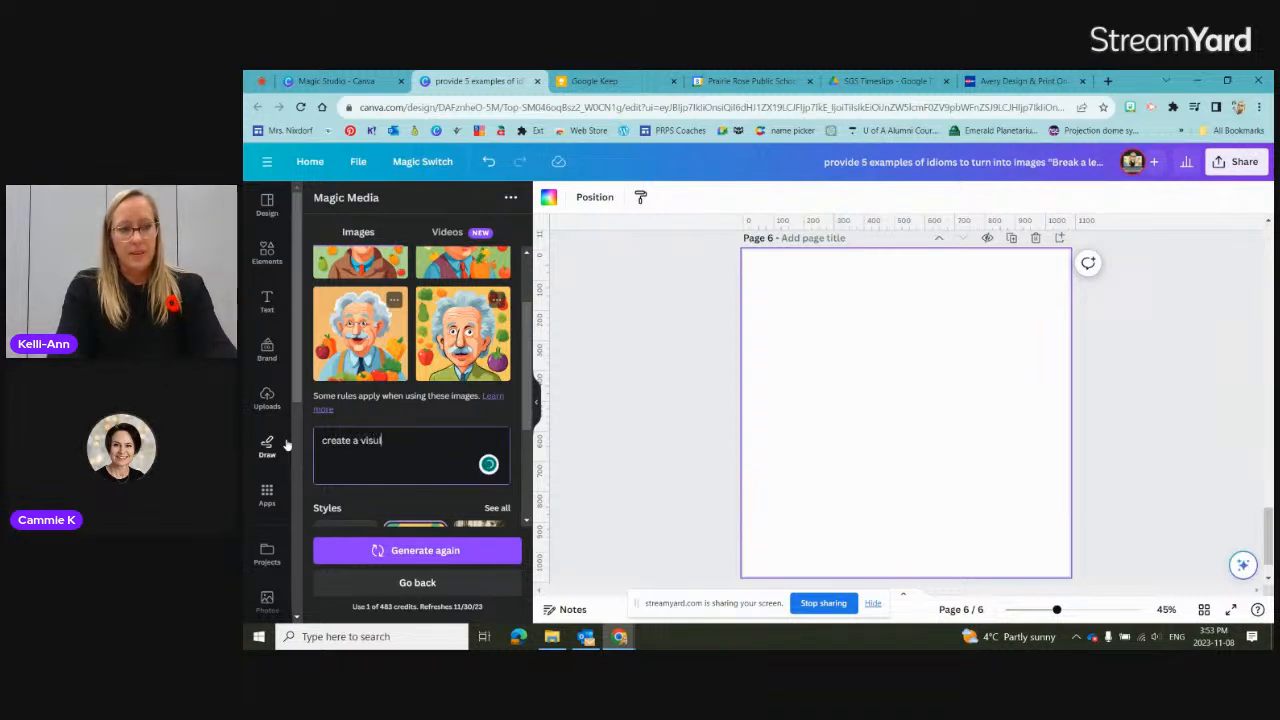
{"action": "type", "text": "sual f"}
{"action": "type", "text": "un for"}
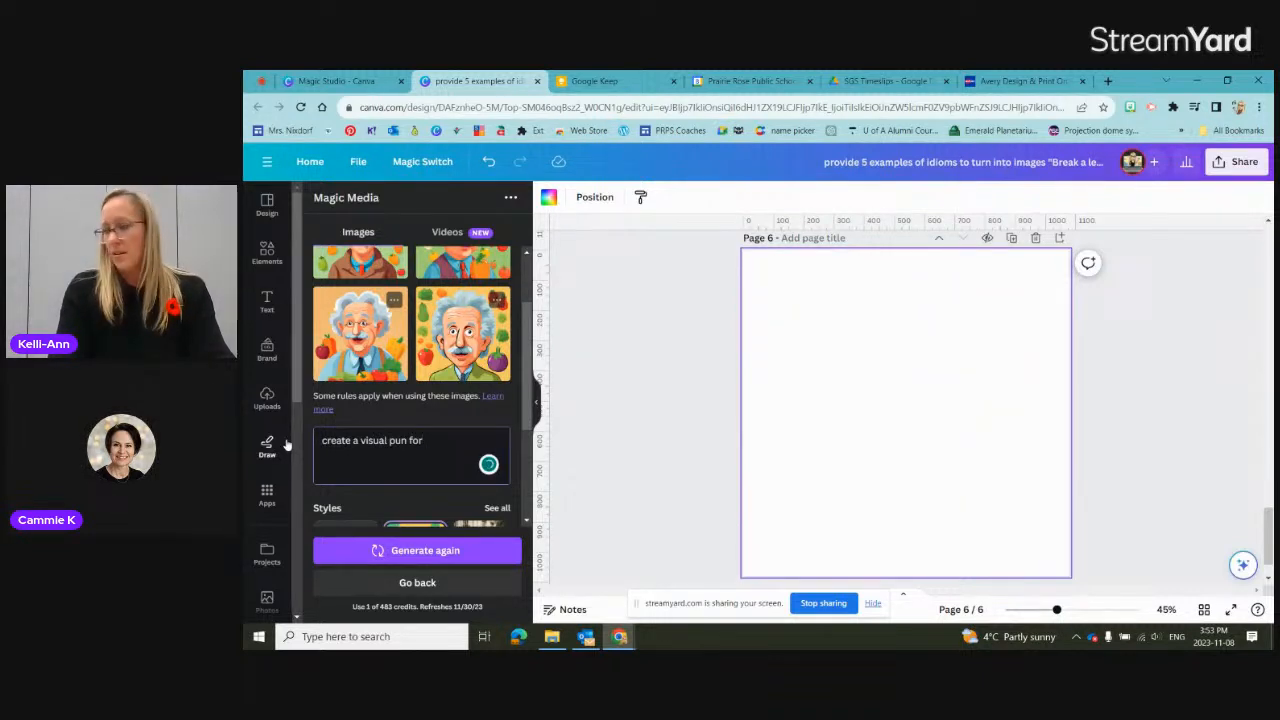
{"action": "type", "text": " \"a fish out of water\""}
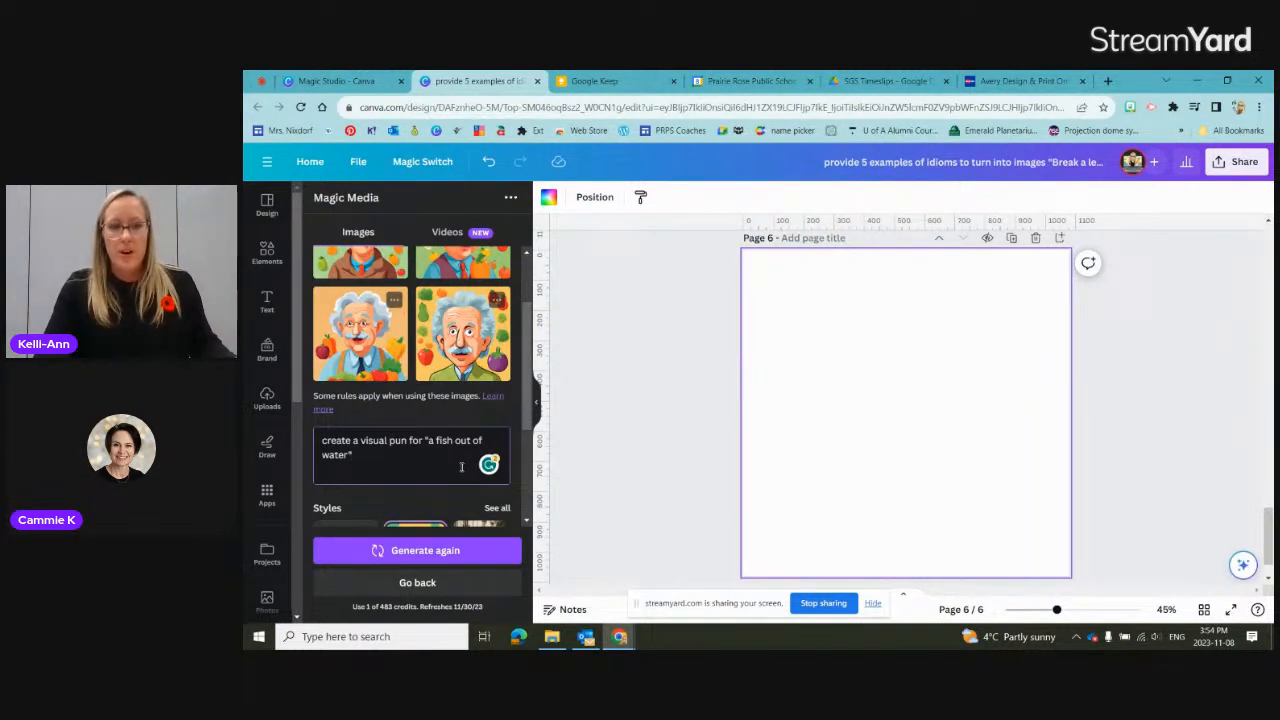
Step: Set the image style to None and generate images for the fish pun
{"action": "scroll", "coordinate": [390, 515], "scroll_direction": "down", "scroll_amount": 1}
{"action": "left_click", "coordinate": [346, 502]}
{"action": "scroll", "coordinate": [363, 448], "scroll_direction": "down", "scroll_amount": 1}
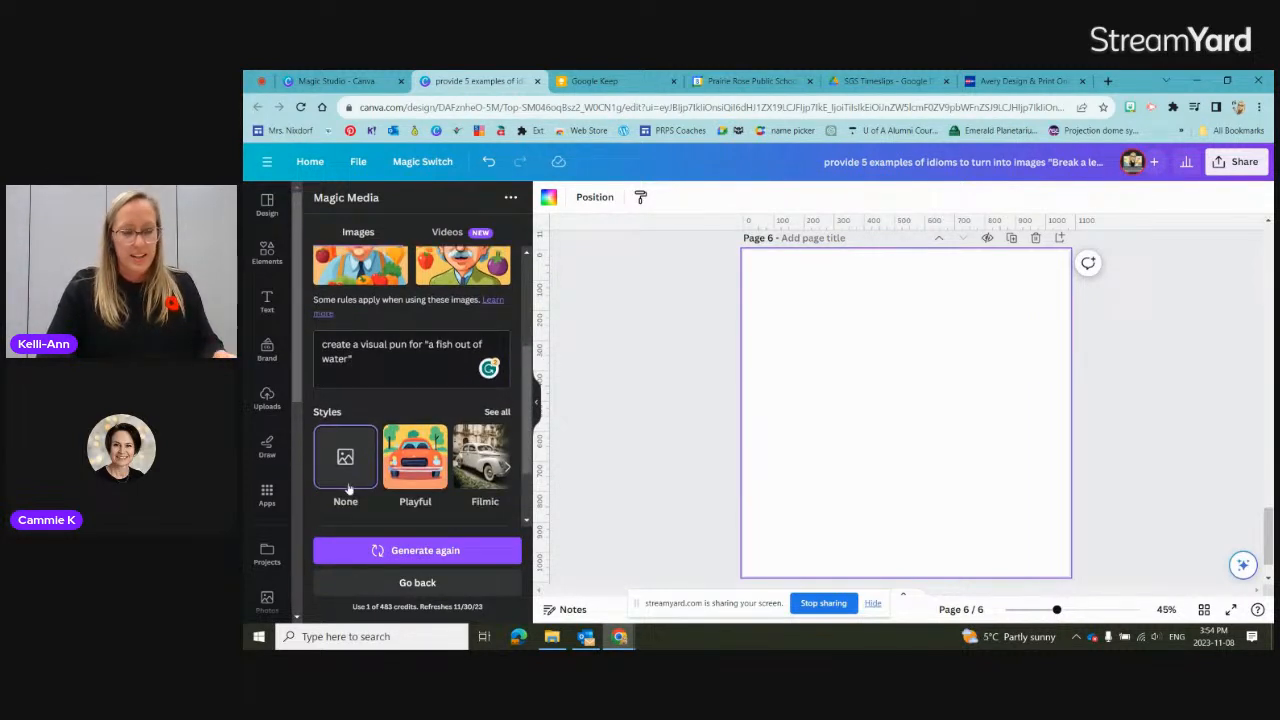
{"action": "scroll", "coordinate": [348, 487], "scroll_direction": "up", "scroll_amount": 2}
{"action": "left_click", "coordinate": [434, 552]}
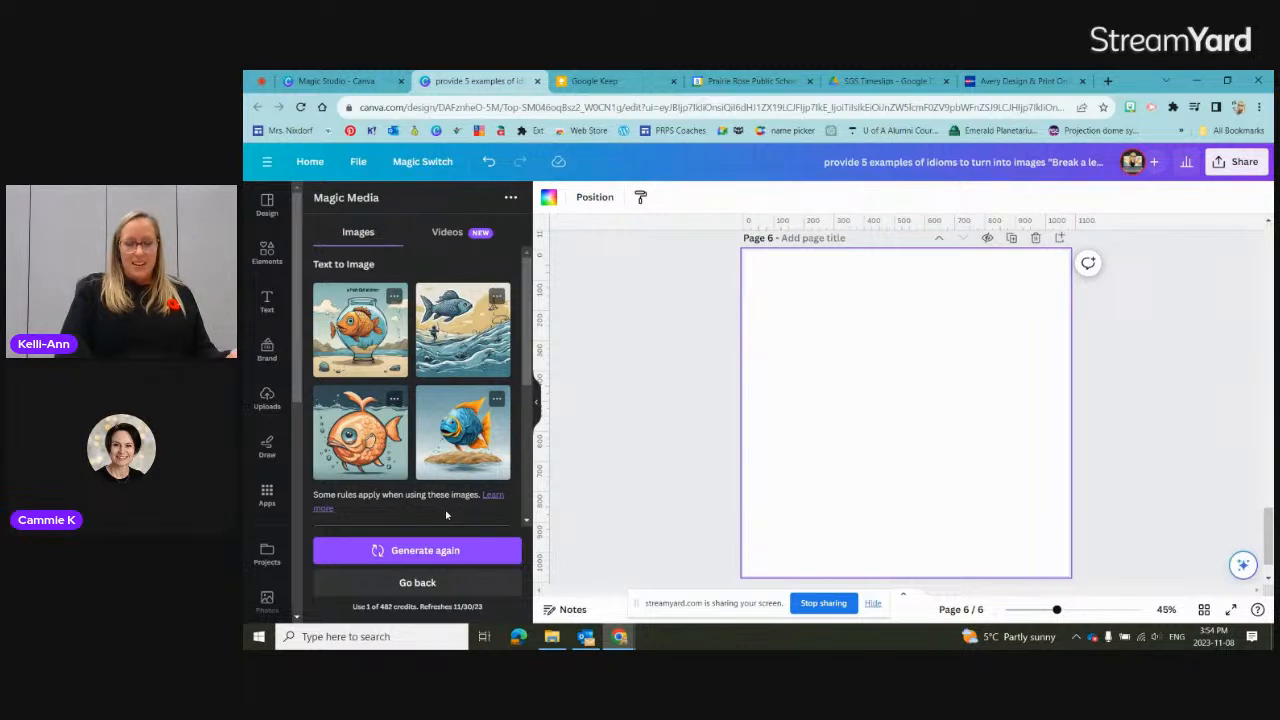
Step: Switch the image style to Watercolor and generate the fish pun images again
{"action": "scroll", "coordinate": [450, 503], "scroll_direction": "down", "scroll_amount": 1}
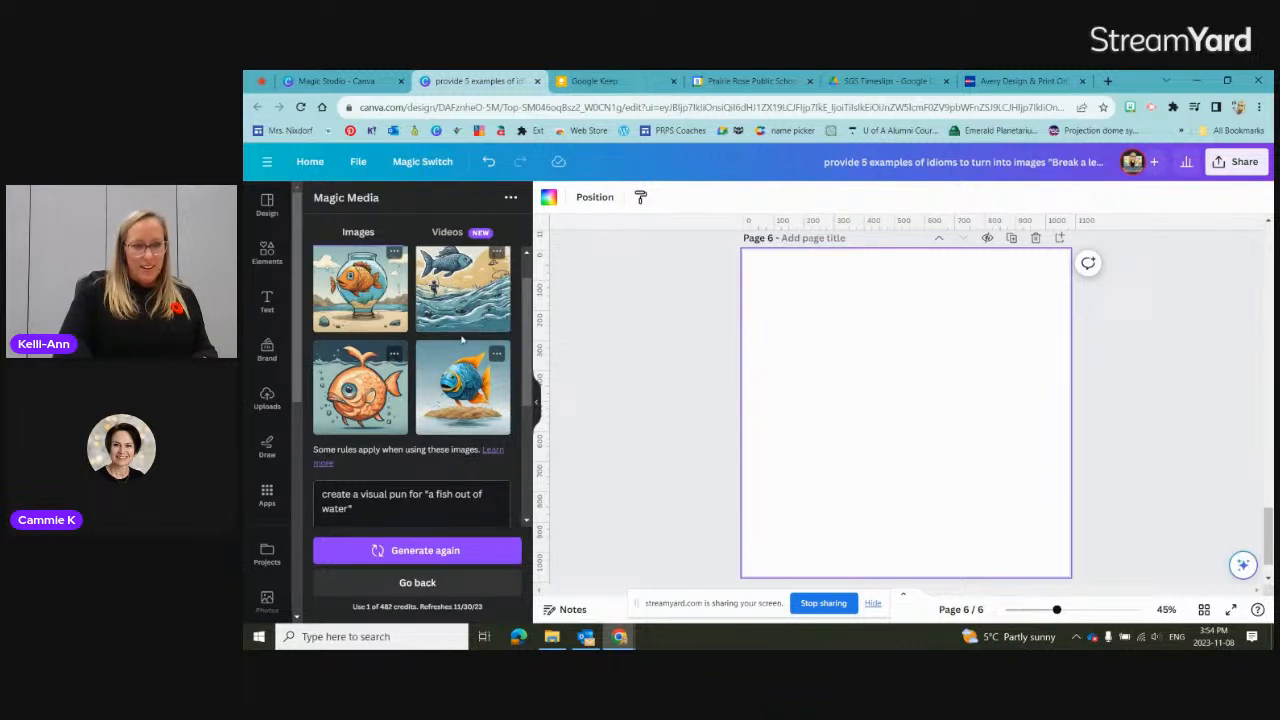
{"action": "scroll", "coordinate": [465, 335], "scroll_direction": "down", "scroll_amount": 2}
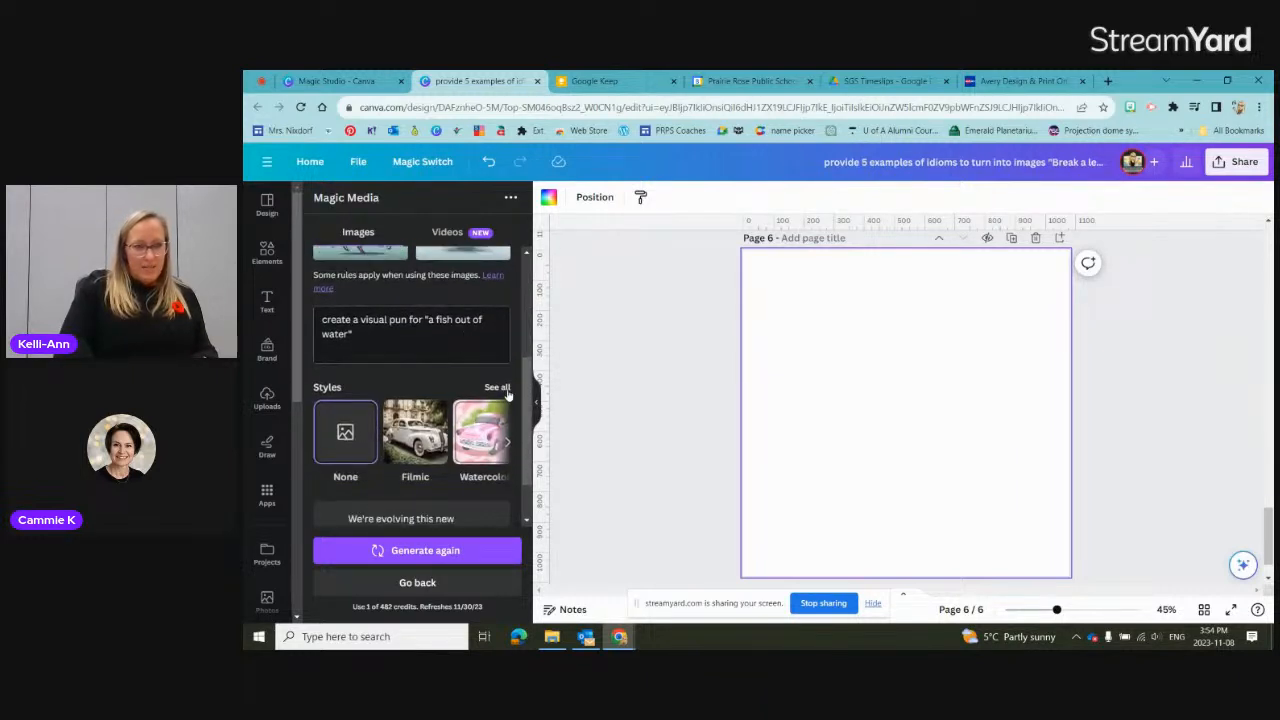
{"action": "left_click", "coordinate": [490, 433]}
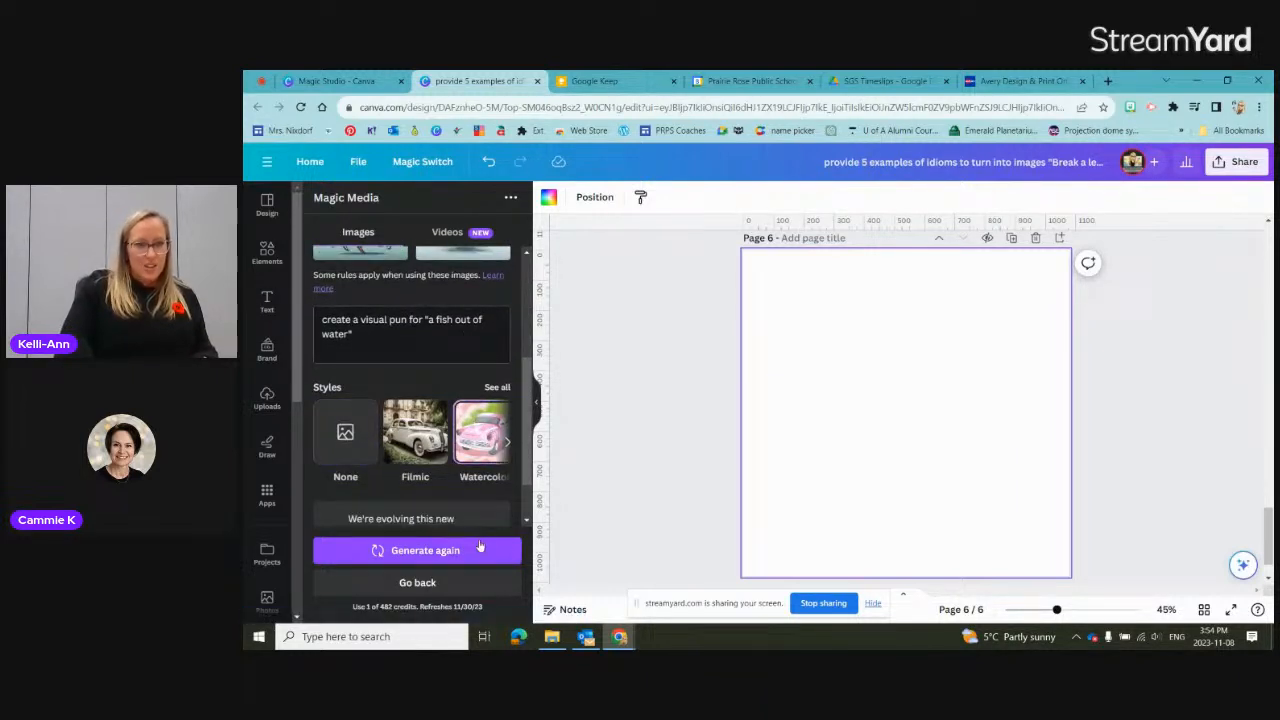
{"action": "left_click", "coordinate": [416, 551]}
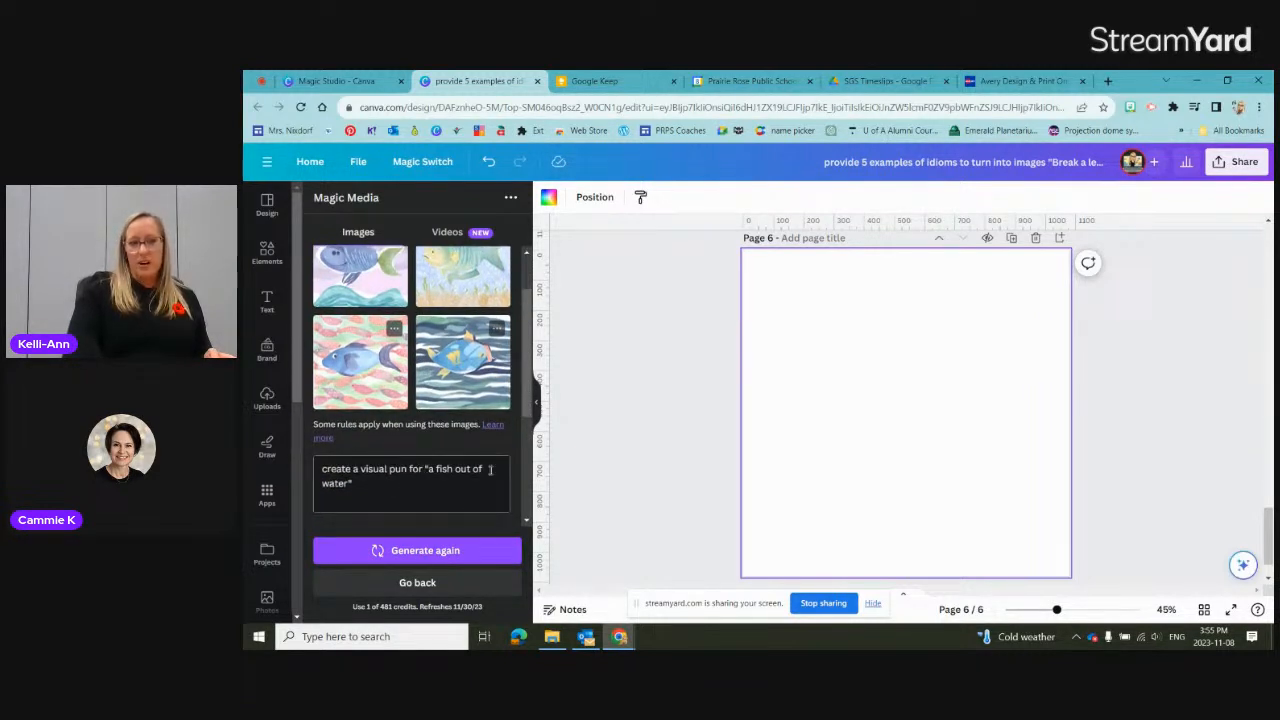
Step: Regenerate the images with "place the fish in a tree" appended to the prompt and add the version with blue fish among dark branches to page 6
{"action": "left_click", "coordinate": [458, 483]}
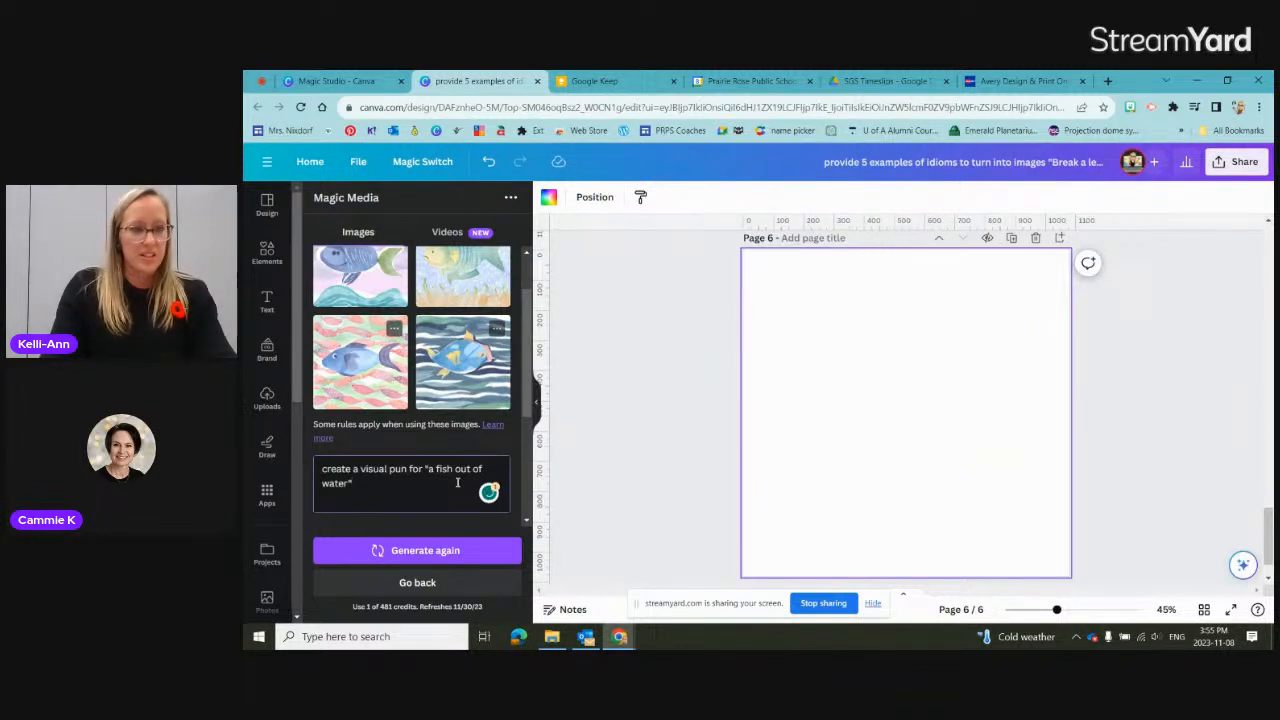
{"action": "type", "text": "p"}
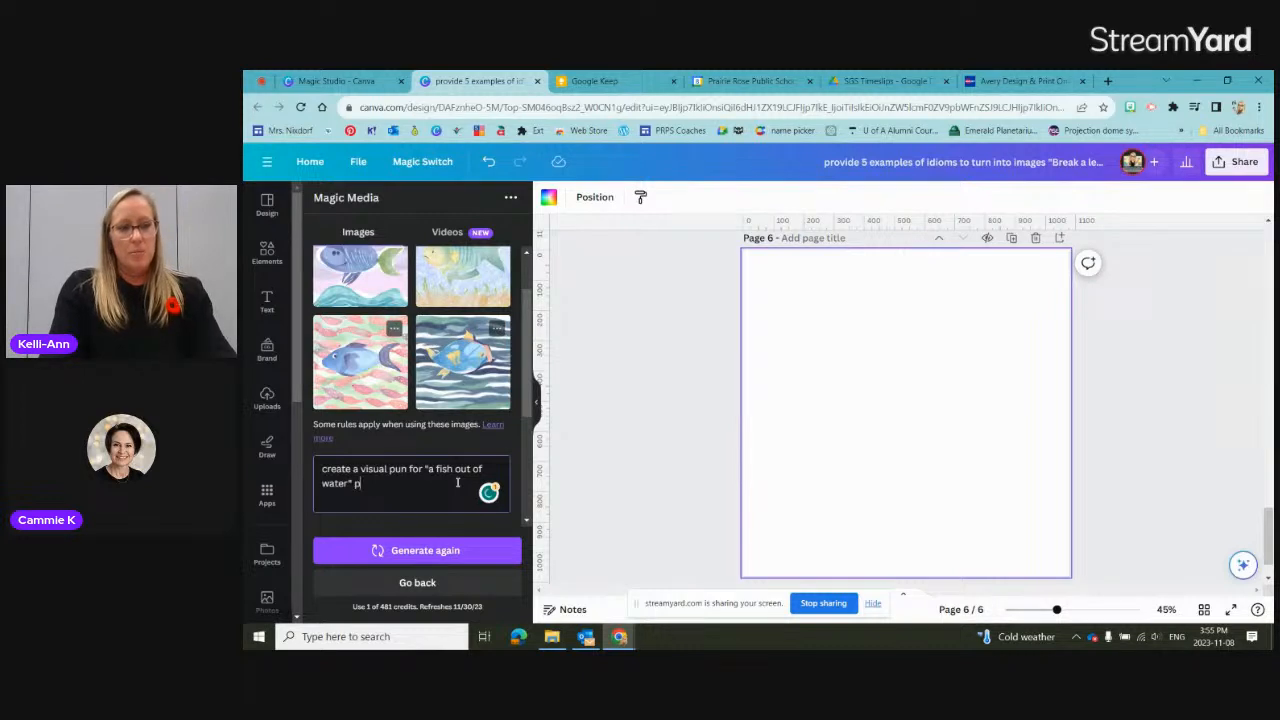
{"action": "type", "text": "lace the fish in a tree"}
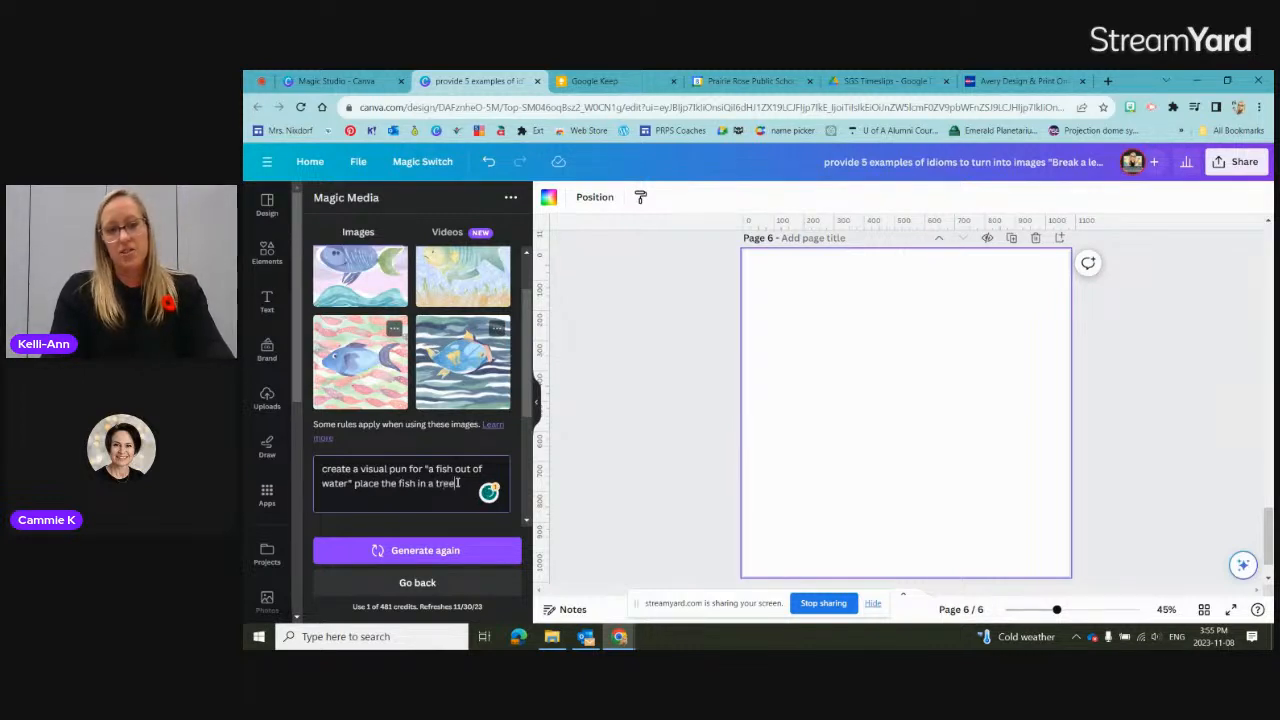
{"action": "key", "text": "Return"}
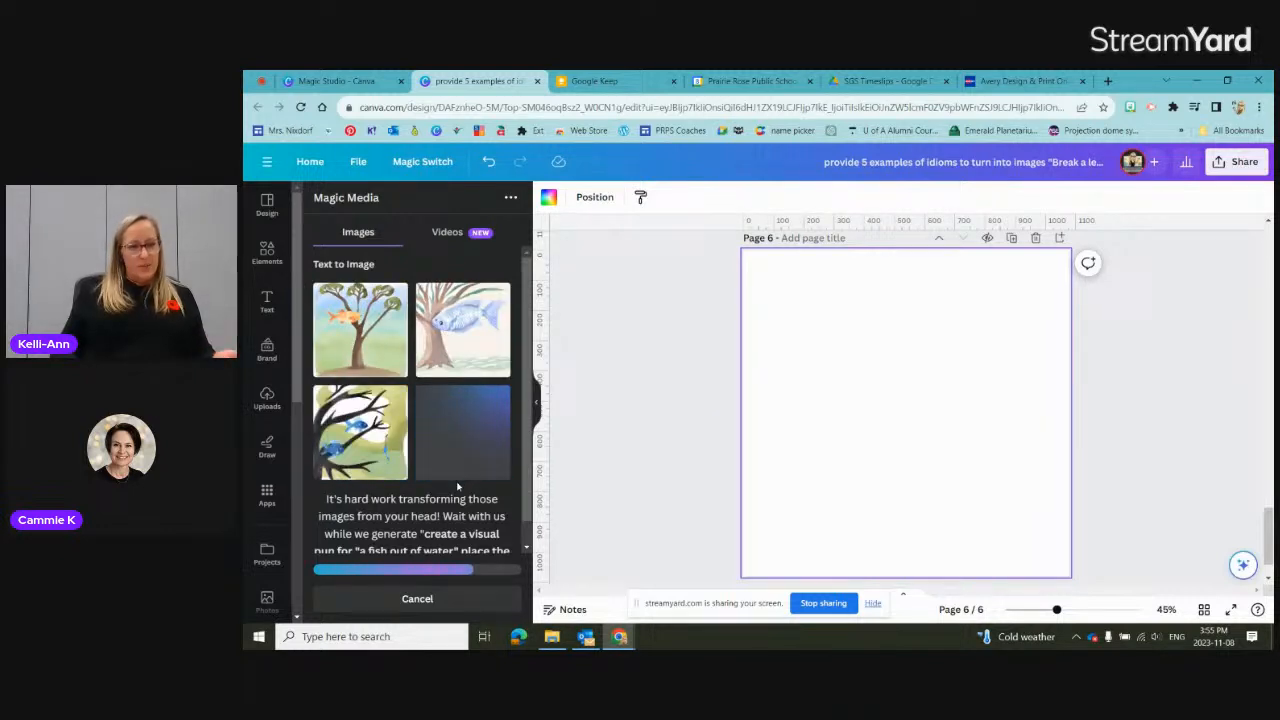
{"action": "left_click", "coordinate": [377, 468]}
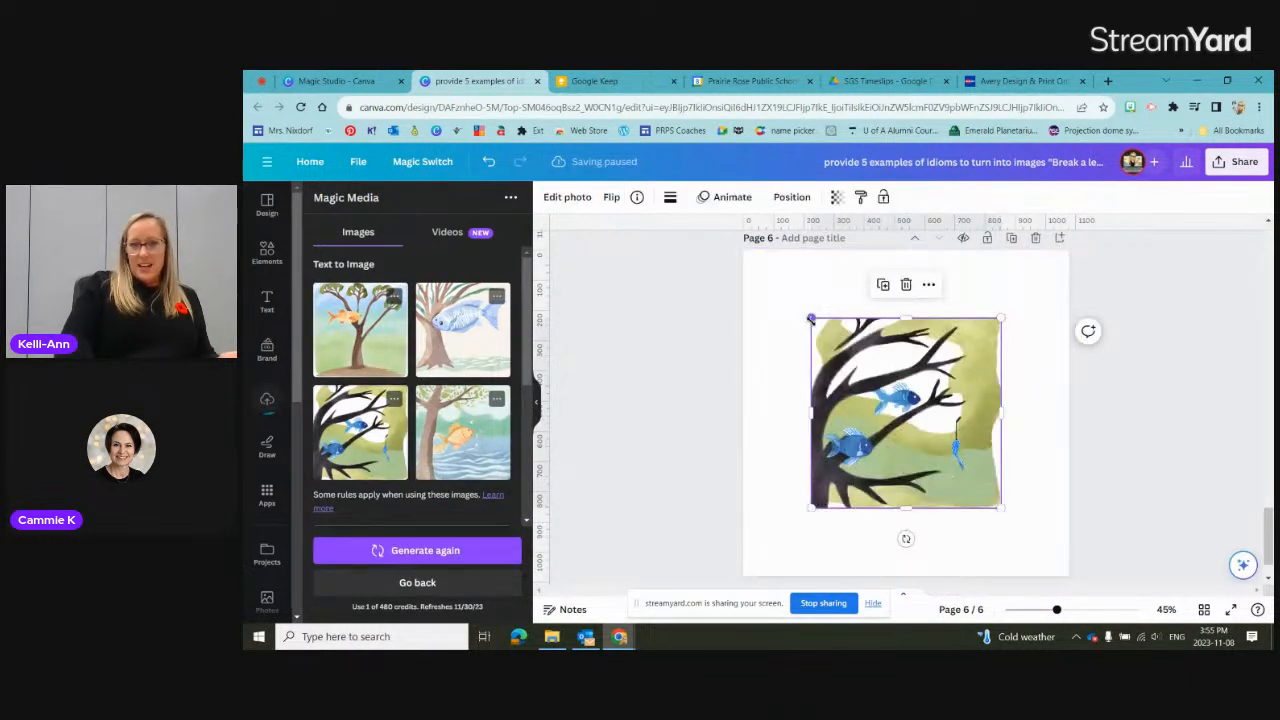
Step: Enlarge the blue fish image on page 6 from two opposite corners until it nearly fills the page
{"action": "left_click_drag", "start_coordinate": [811, 319], "coordinate": [760, 267]}
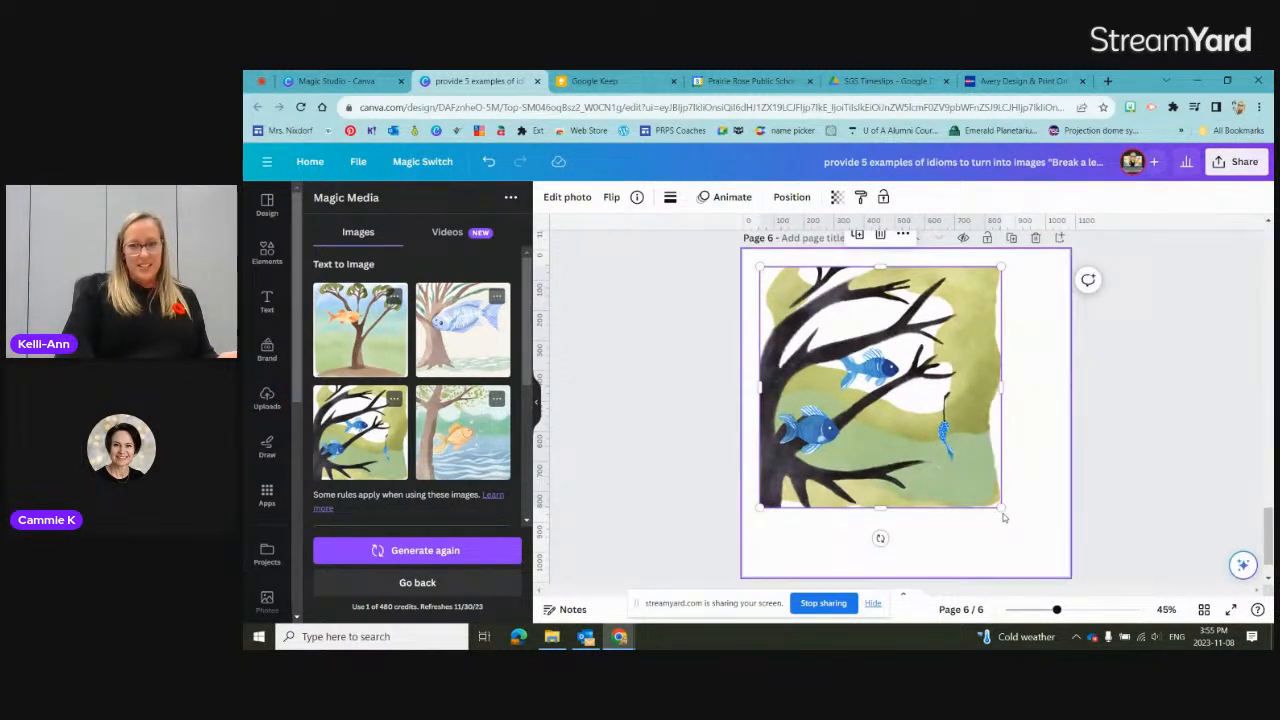
{"action": "left_click_drag", "start_coordinate": [1000, 509], "coordinate": [1055, 577]}
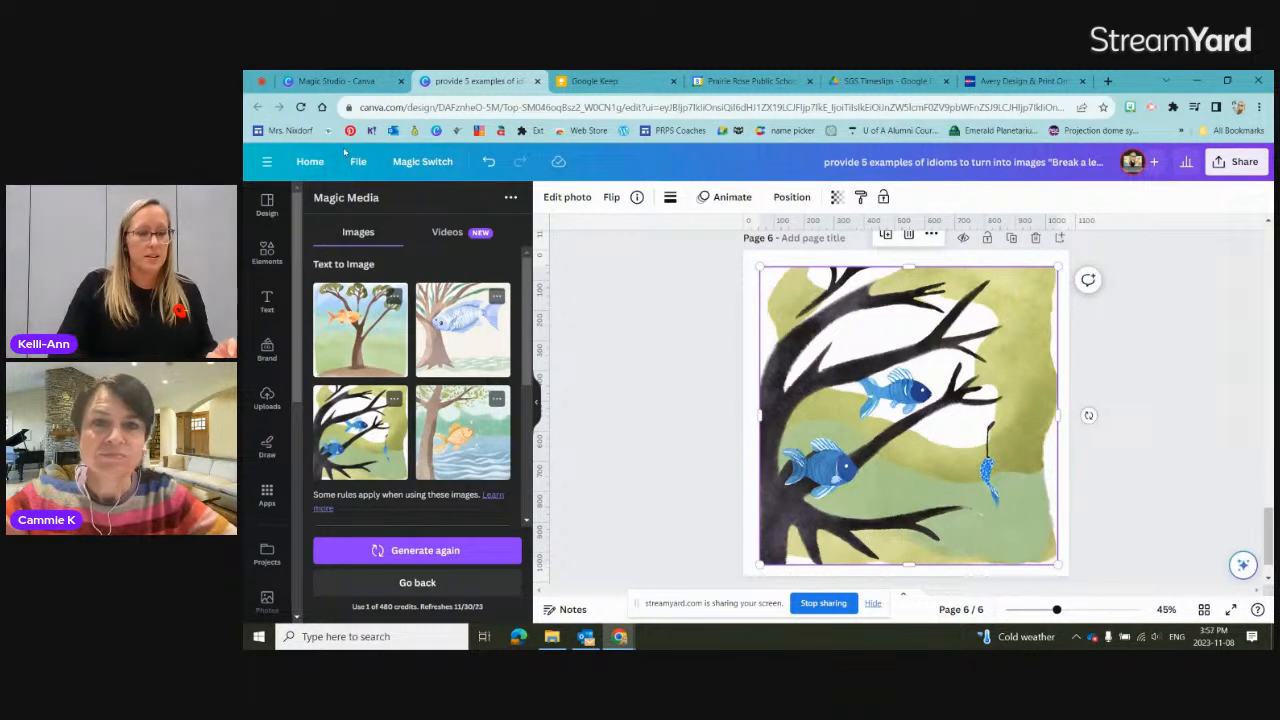
Step: Leave the design for the Canva home page, open Magic Studio and look over its Magic Design section
{"action": "left_click", "coordinate": [312, 162]}
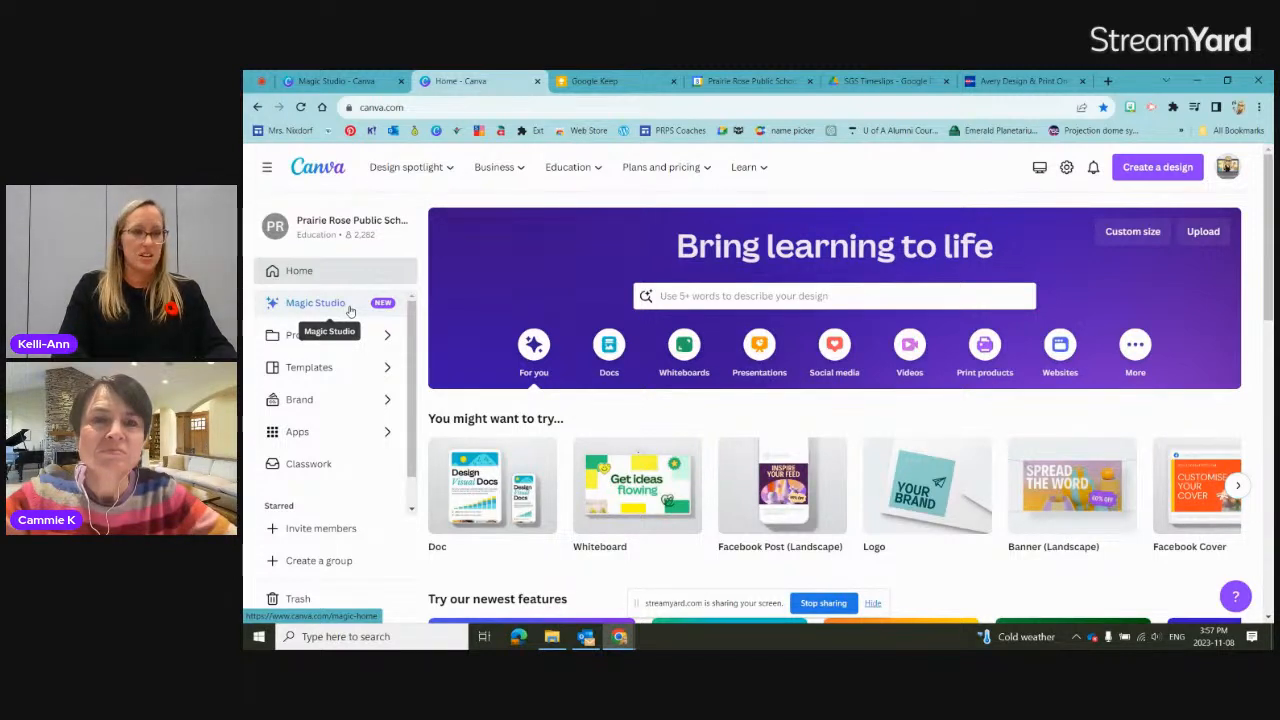
{"action": "left_click", "coordinate": [349, 306]}
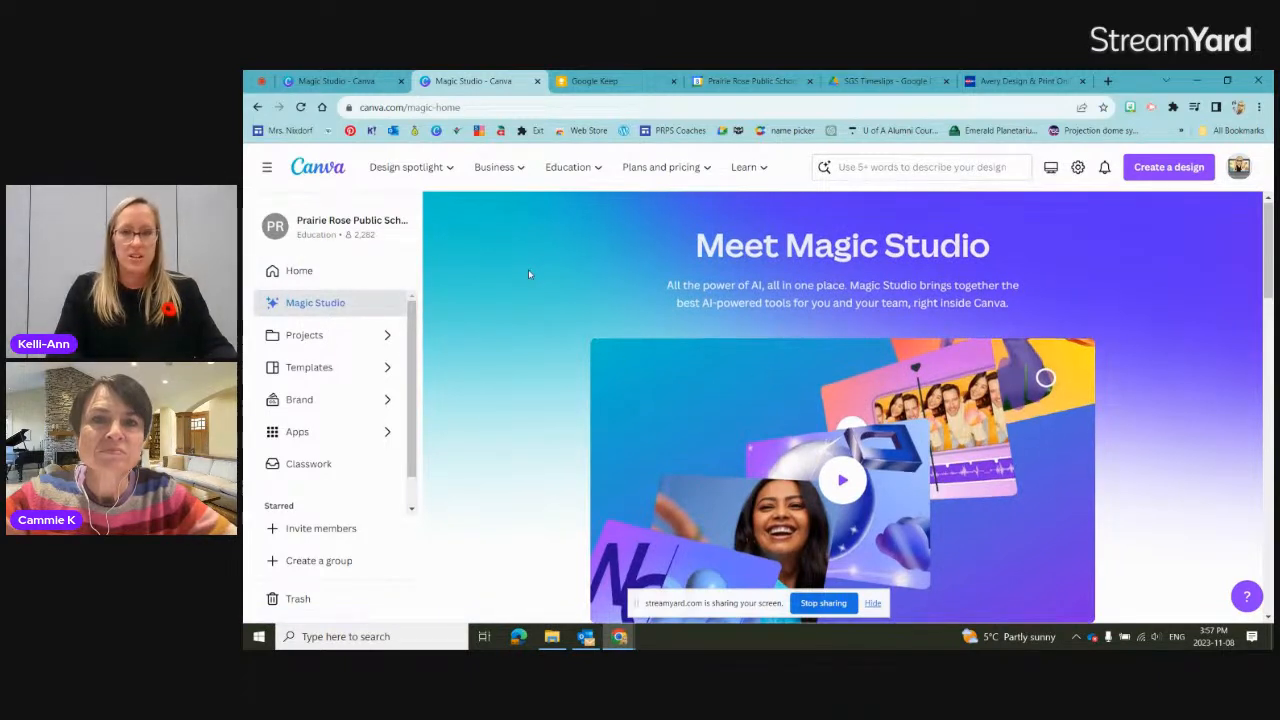
{"action": "scroll", "coordinate": [529, 274], "scroll_direction": "down", "scroll_amount": 1}
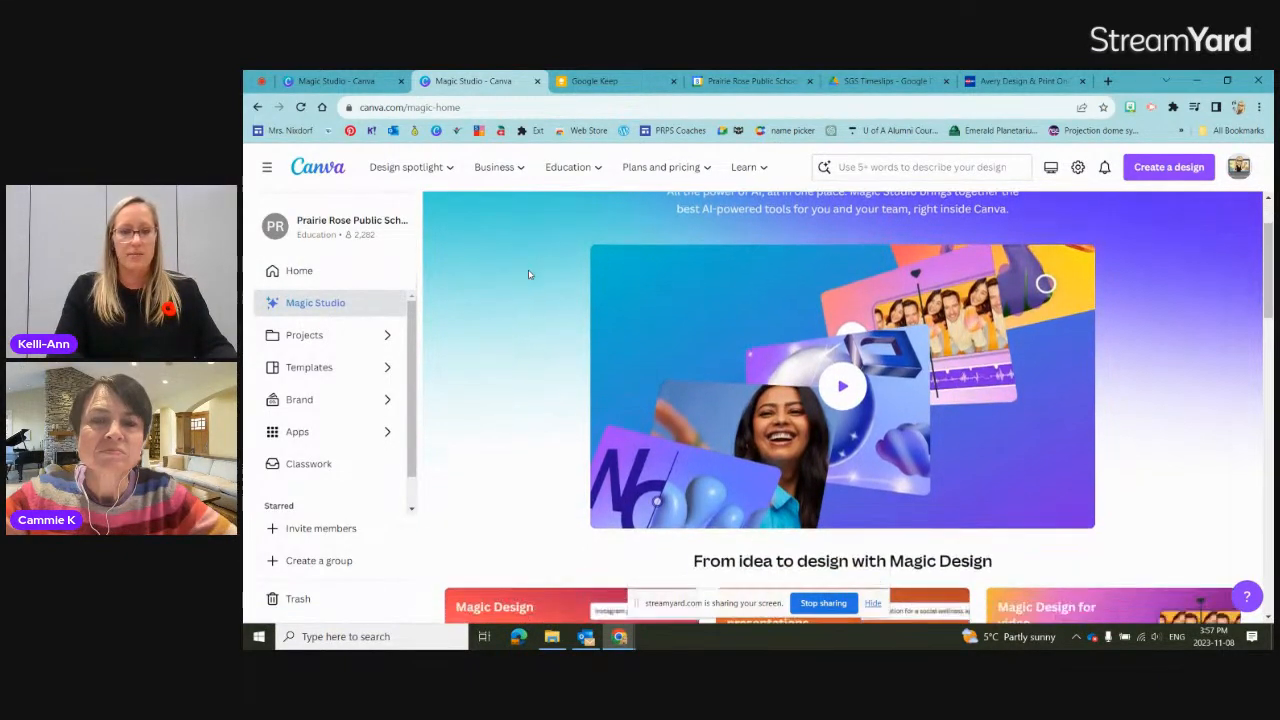
{"action": "scroll", "coordinate": [529, 274], "scroll_direction": "down", "scroll_amount": 2}
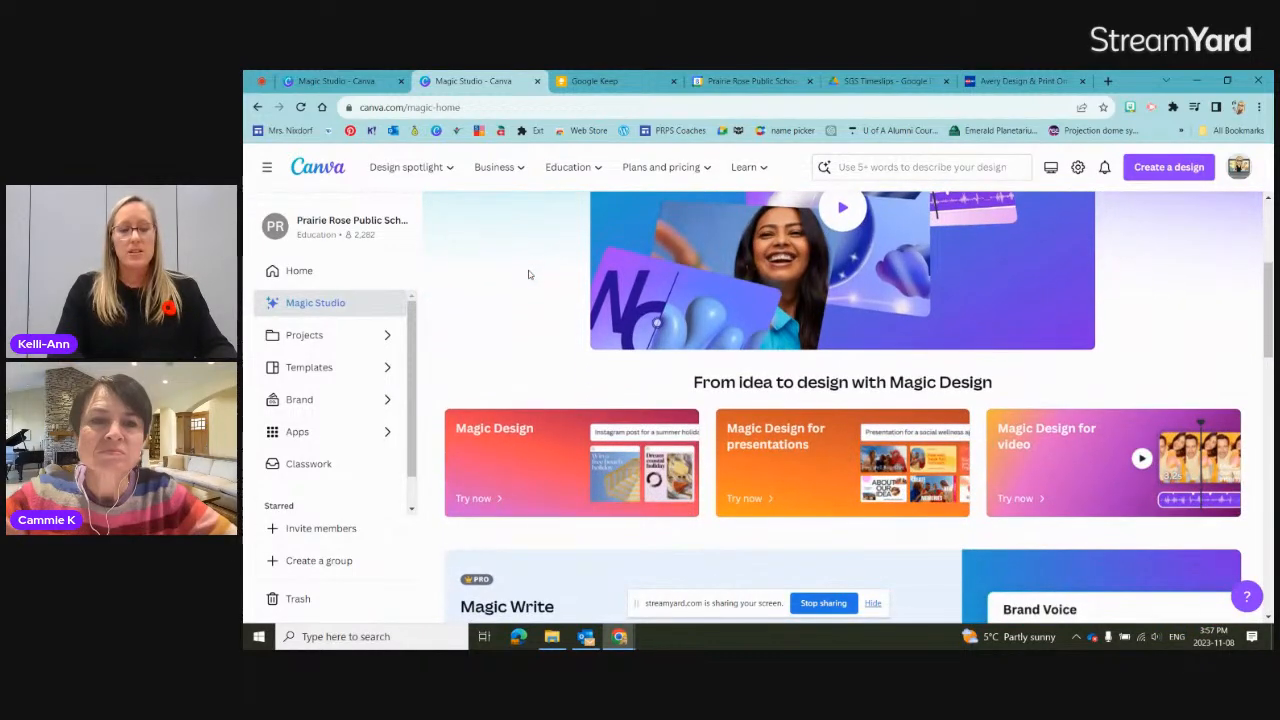
{"action": "scroll", "coordinate": [529, 274], "scroll_direction": "down", "scroll_amount": 1}
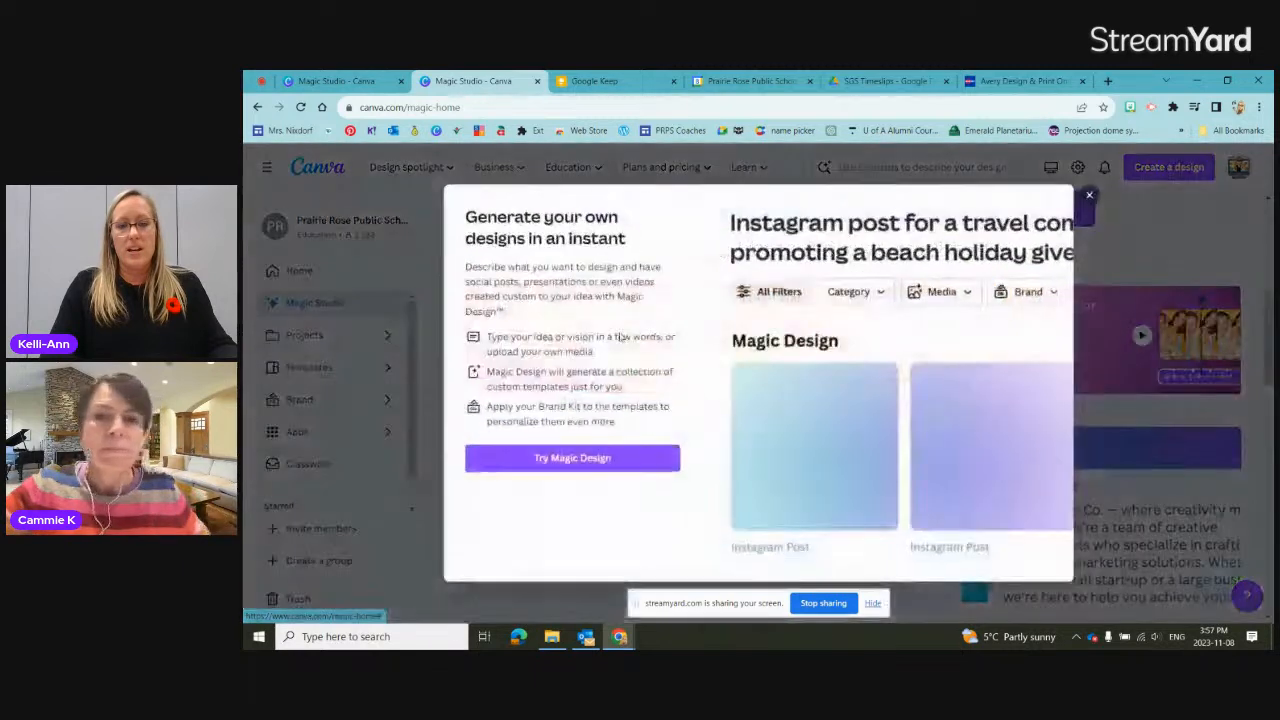
Step: View the Magic Design introduction and its brand style demo, close it, and look at the Magic Write section
{"action": "left_click", "coordinate": [620, 340]}
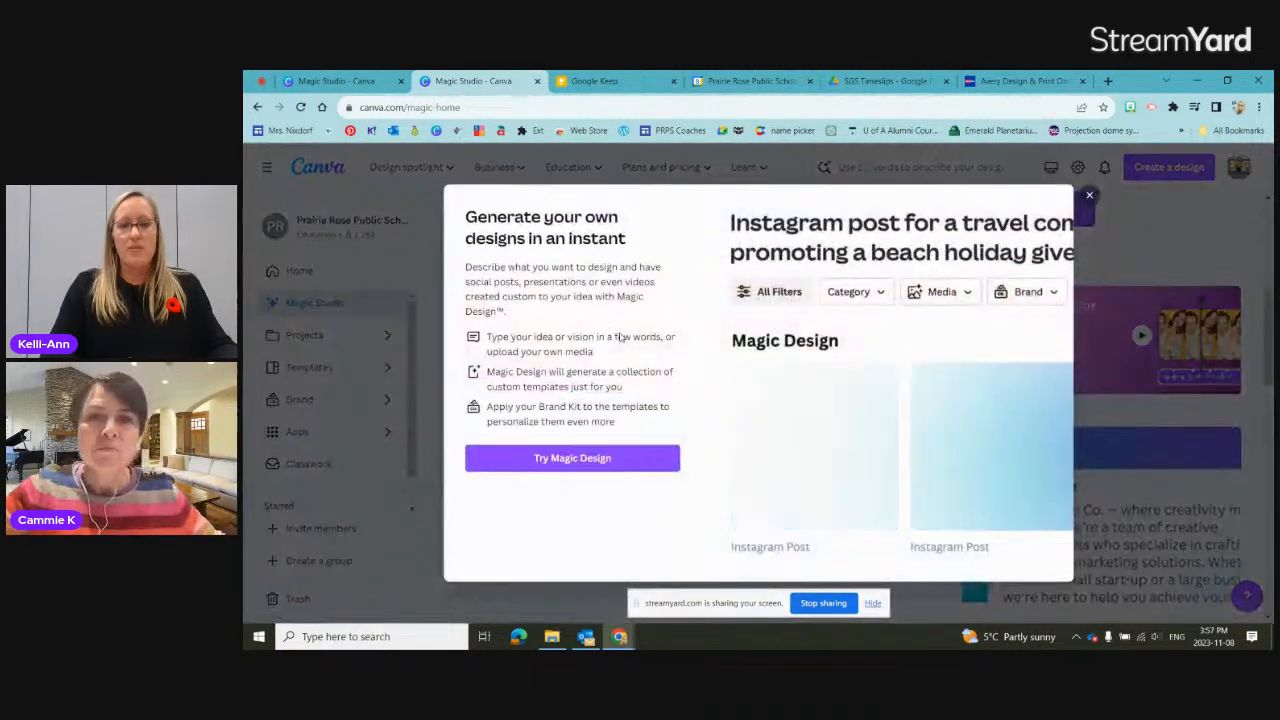
{"action": "left_click", "coordinate": [1035, 297]}
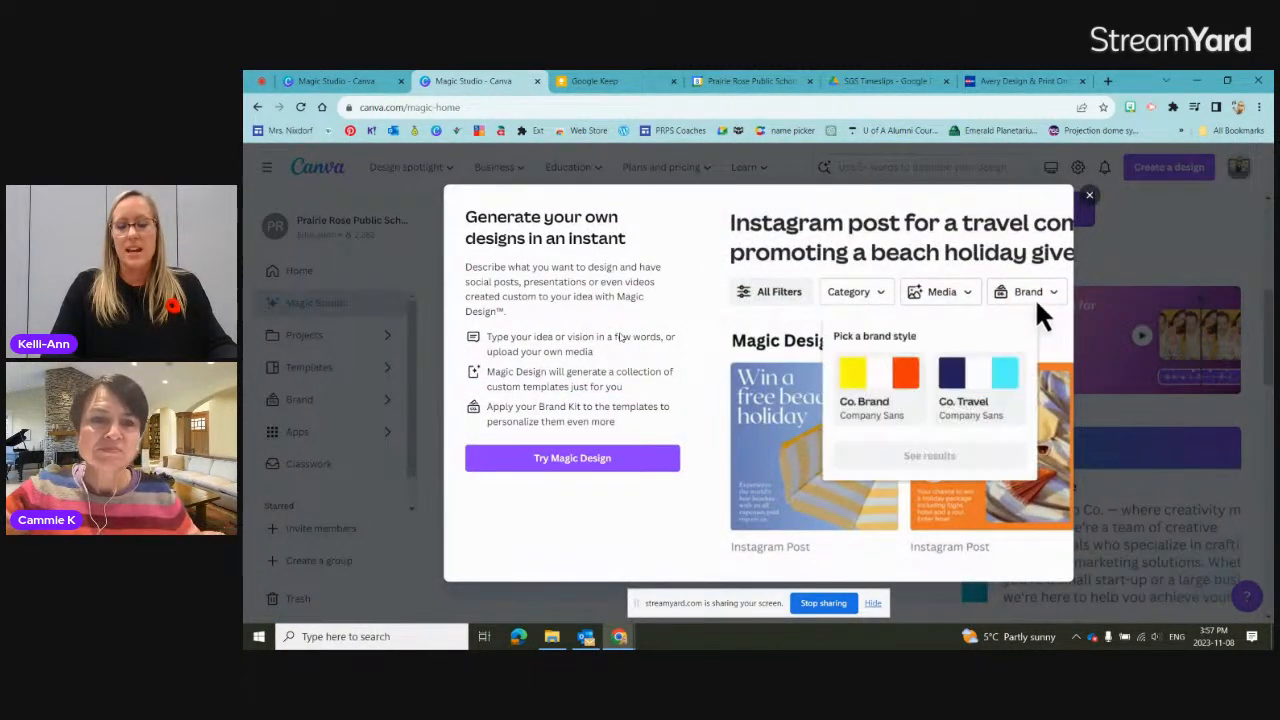
{"action": "left_click", "coordinate": [1002, 393]}
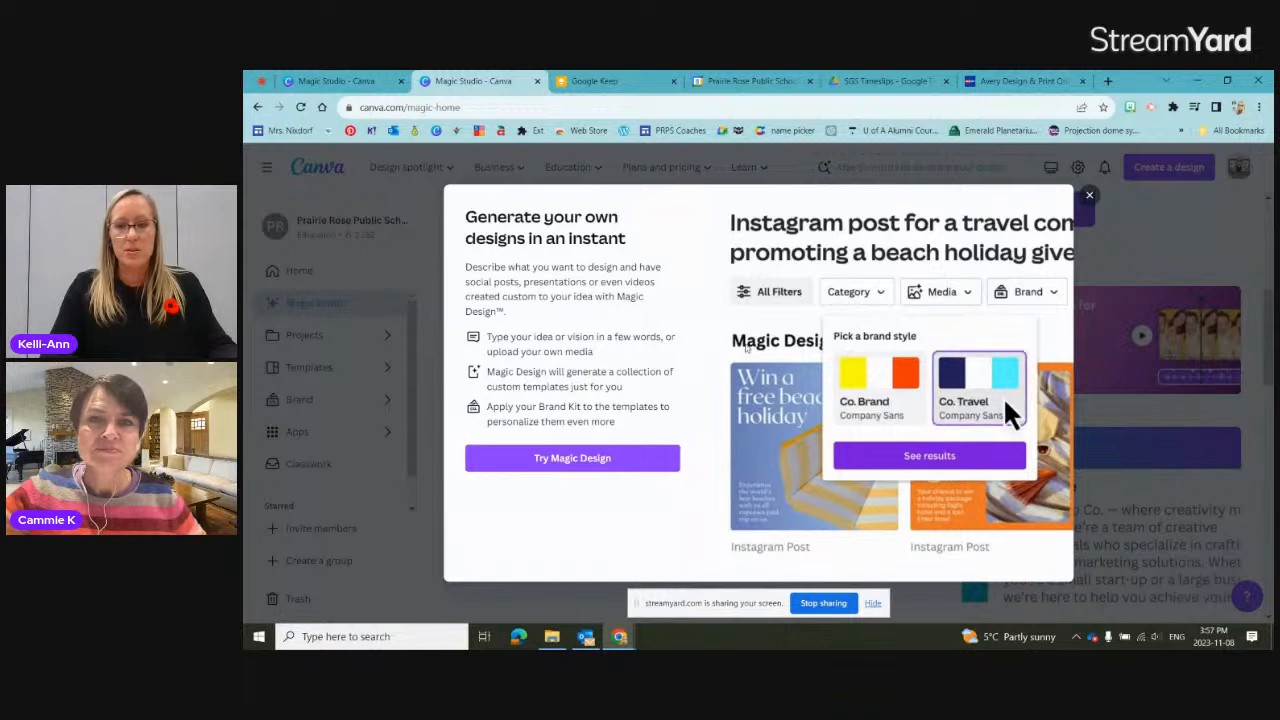
{"action": "left_click", "coordinate": [982, 456]}
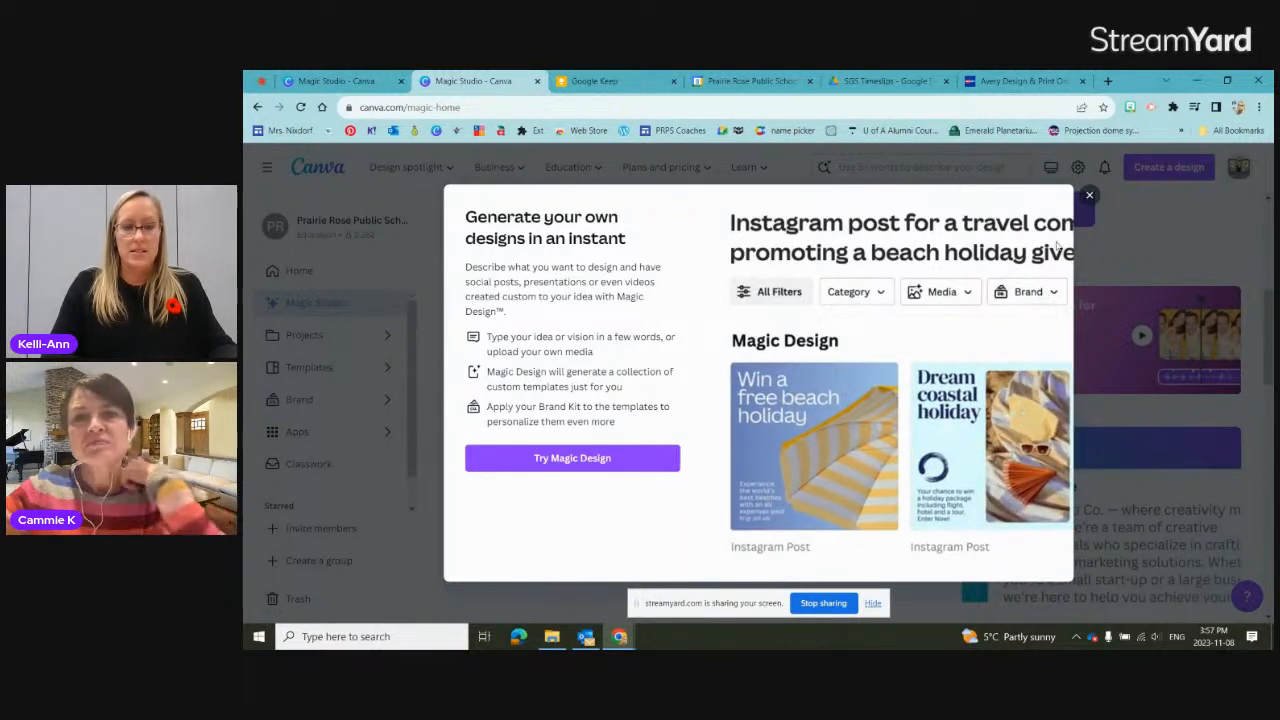
{"action": "left_click", "coordinate": [1090, 196]}
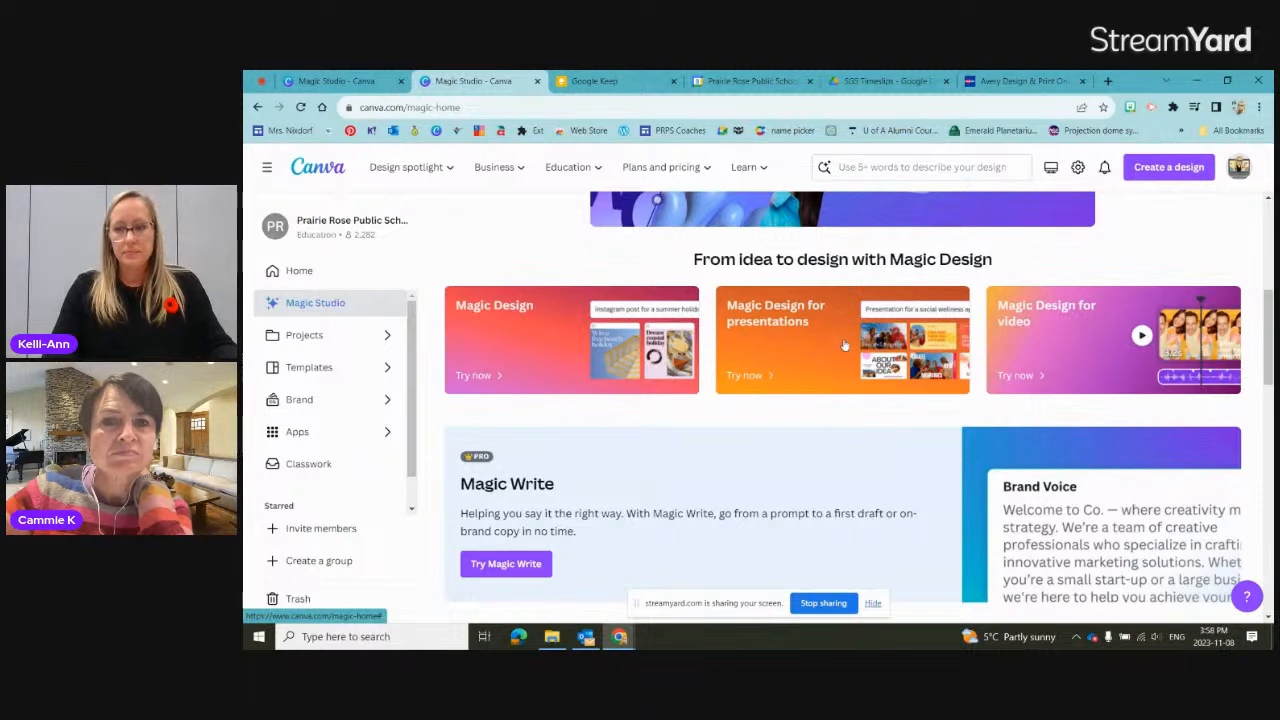
{"action": "scroll", "coordinate": [493, 398], "scroll_direction": "down", "scroll_amount": 1}
{"action": "scroll", "coordinate": [493, 398], "scroll_direction": "down", "scroll_amount": 3}
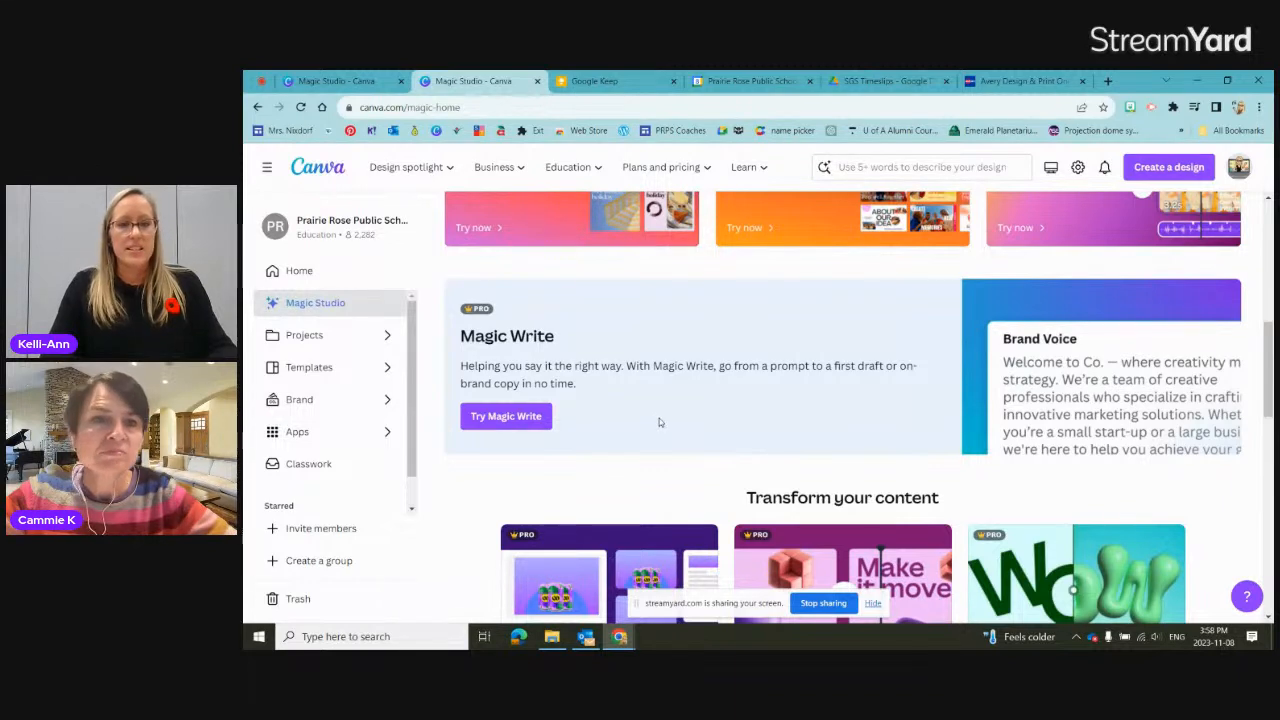
{"action": "scroll", "coordinate": [659, 418], "scroll_direction": "down", "scroll_amount": 1}
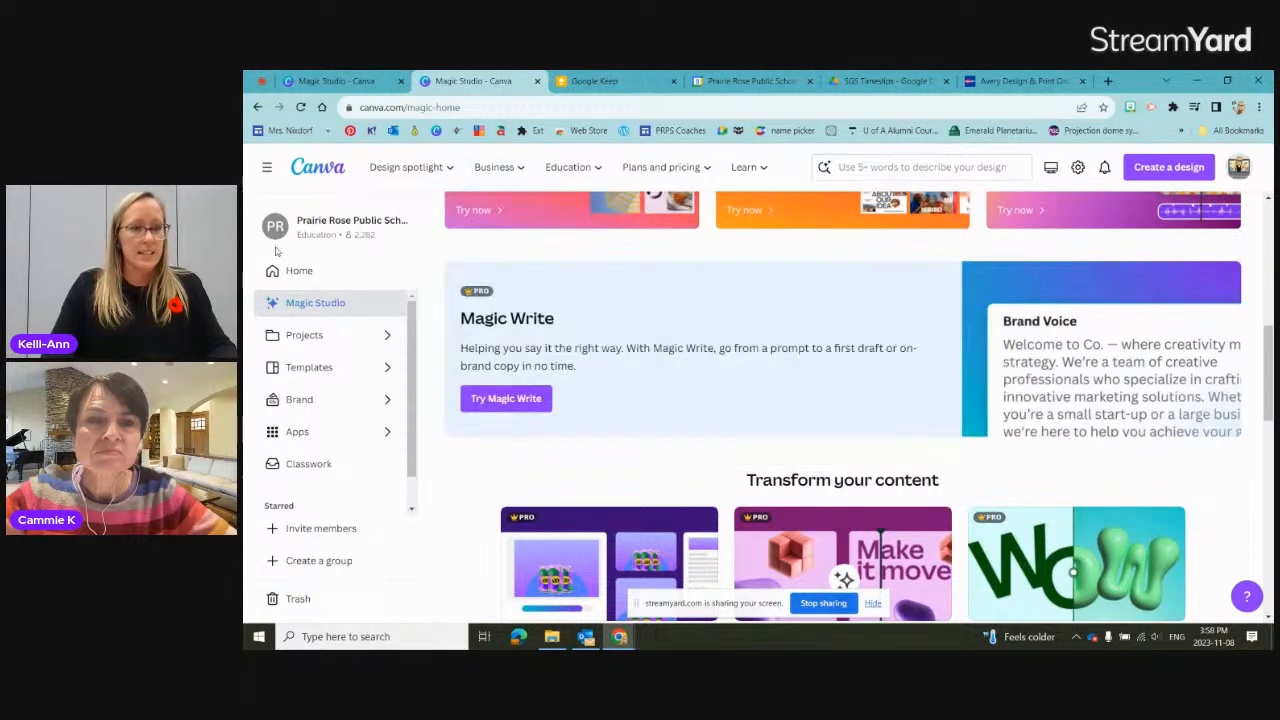
Step: Reopen the design "provide 5 examples of idioms to turn into images" from the projects
{"action": "left_click", "coordinate": [300, 335]}
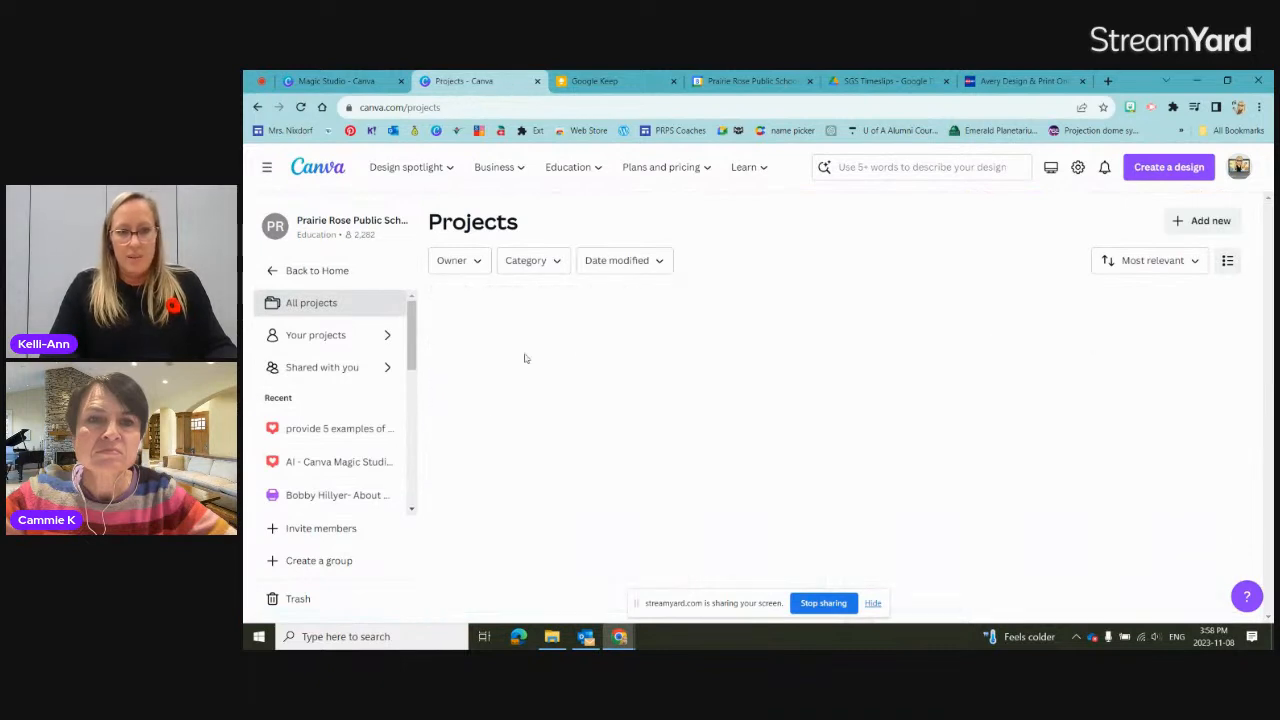
{"action": "left_click", "coordinate": [484, 430]}
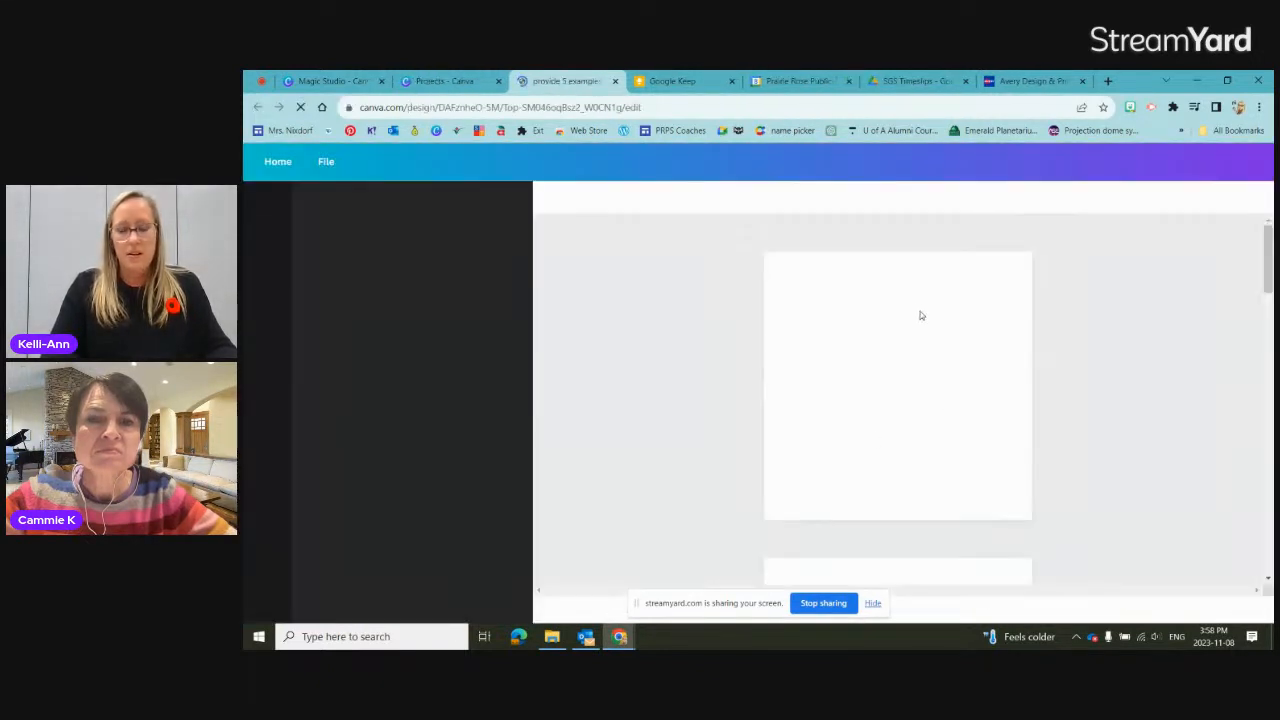
{"action": "scroll", "coordinate": [921, 314], "scroll_direction": "down", "scroll_amount": 10}
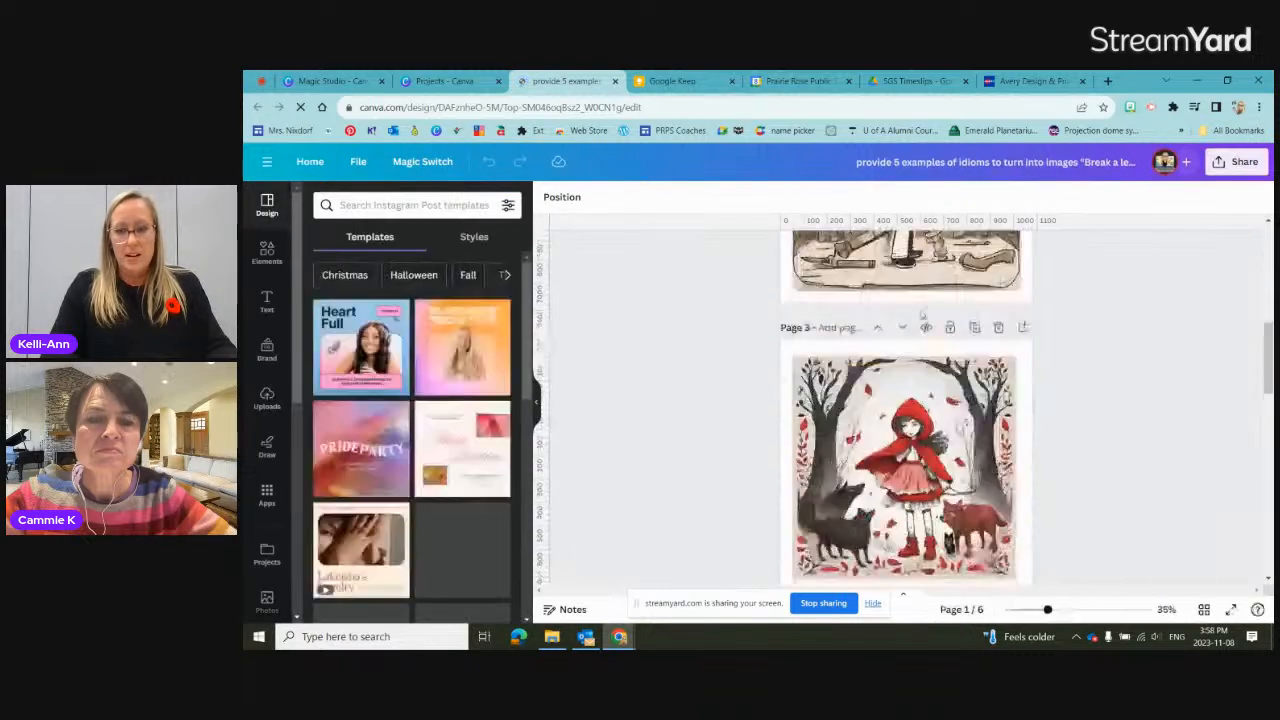
Step: Rewrite the Albert Einstein facts text on page 5 with Magic Write's "Sprinkle fairy dust" option
{"action": "left_click", "coordinate": [876, 318]}
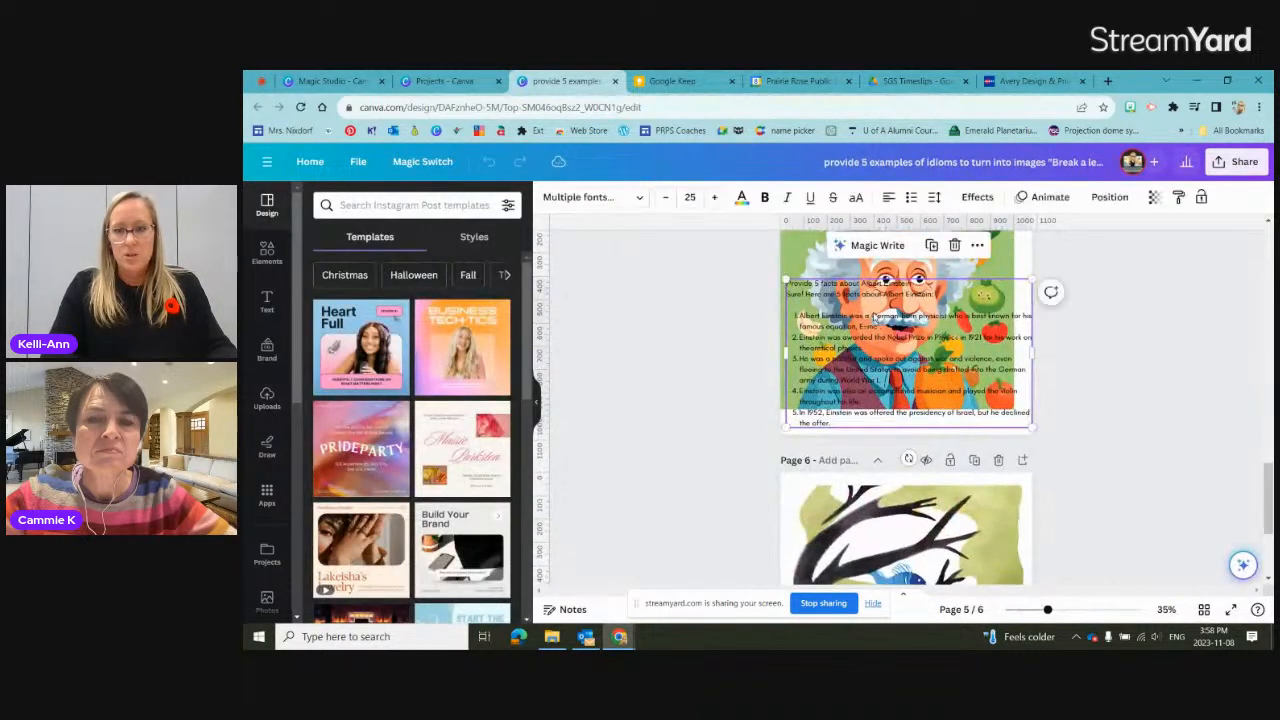
{"action": "left_click", "coordinate": [889, 248]}
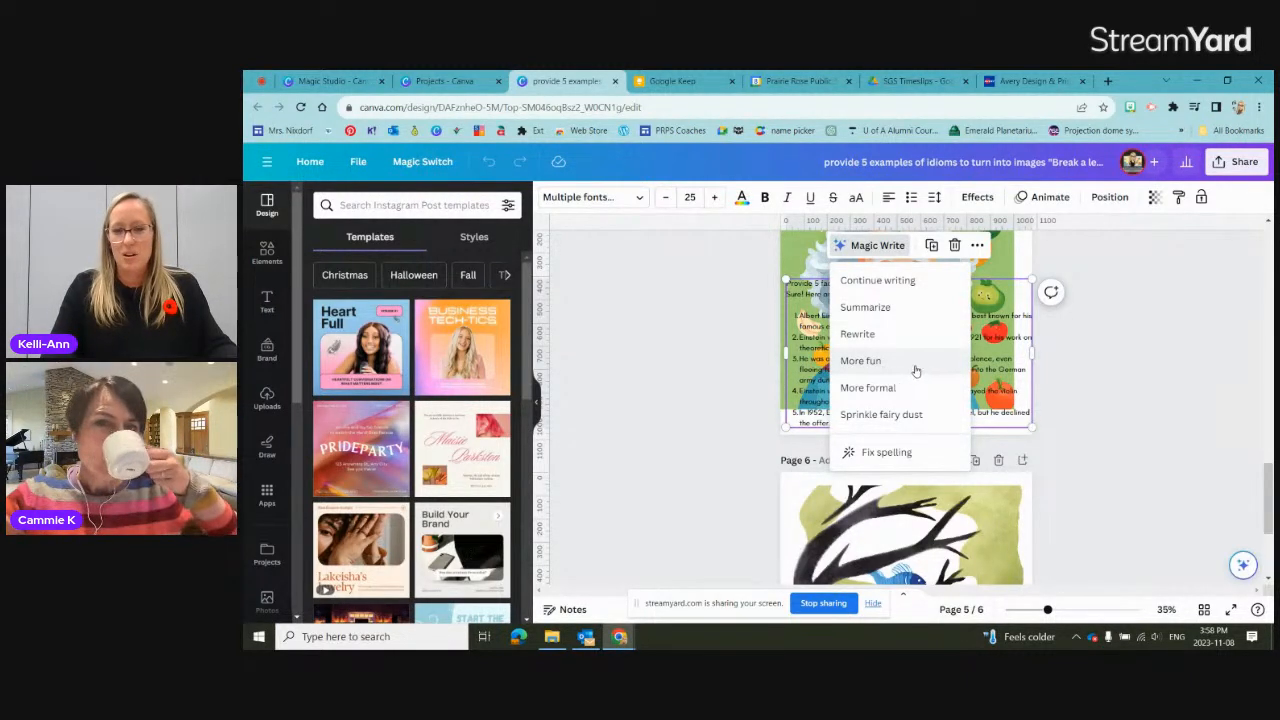
{"action": "left_click", "coordinate": [919, 420]}
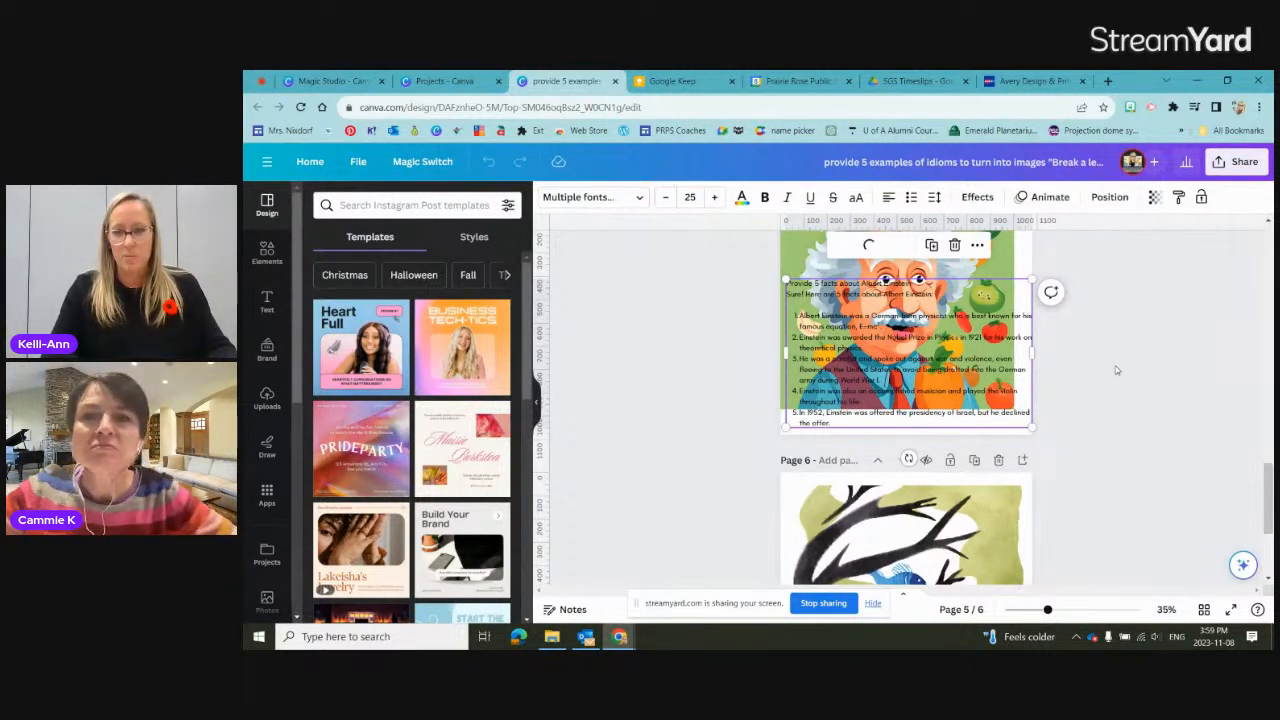
Step: Move the rewritten Einstein text box up on page 5 and select all of its text for reading
{"action": "double_click", "coordinate": [949, 384]}
{"action": "left_click_drag", "start_coordinate": [1104, 612], "coordinate": [1060, 609]}
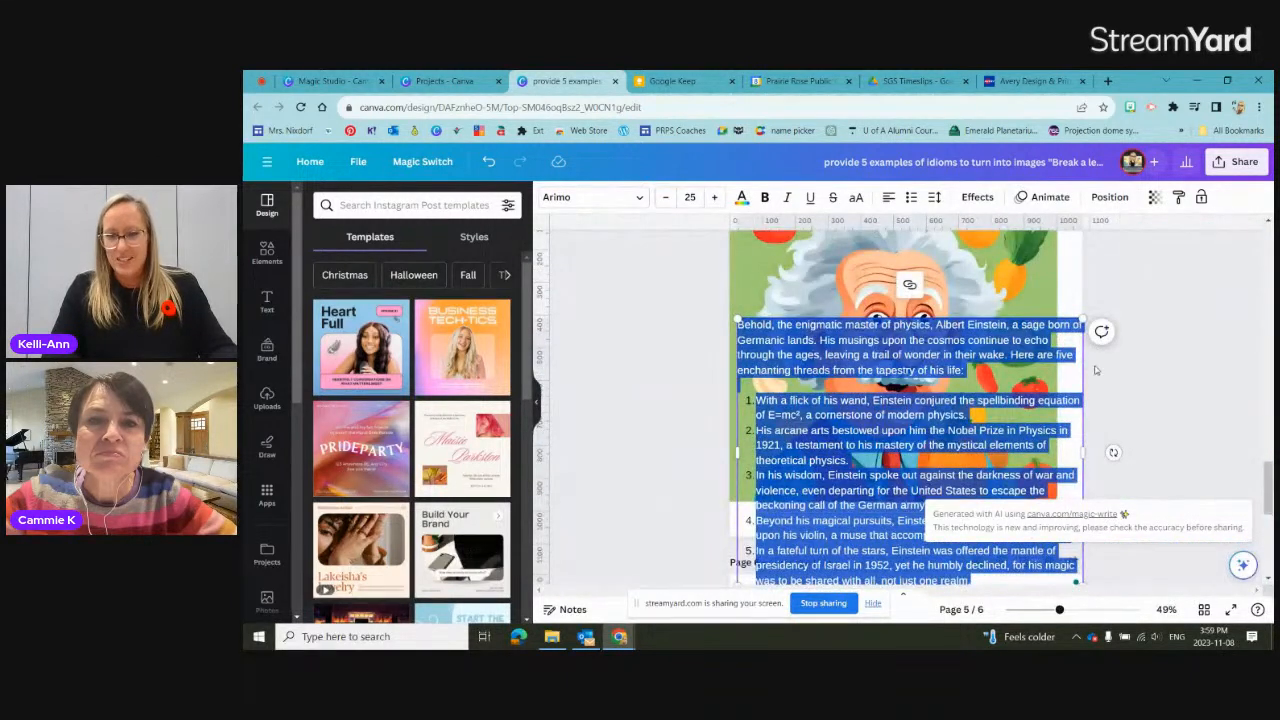
{"action": "left_click", "coordinate": [1096, 370]}
{"action": "left_click_drag", "start_coordinate": [983, 355], "coordinate": [975, 290]}
{"action": "double_click", "coordinate": [976, 292]}
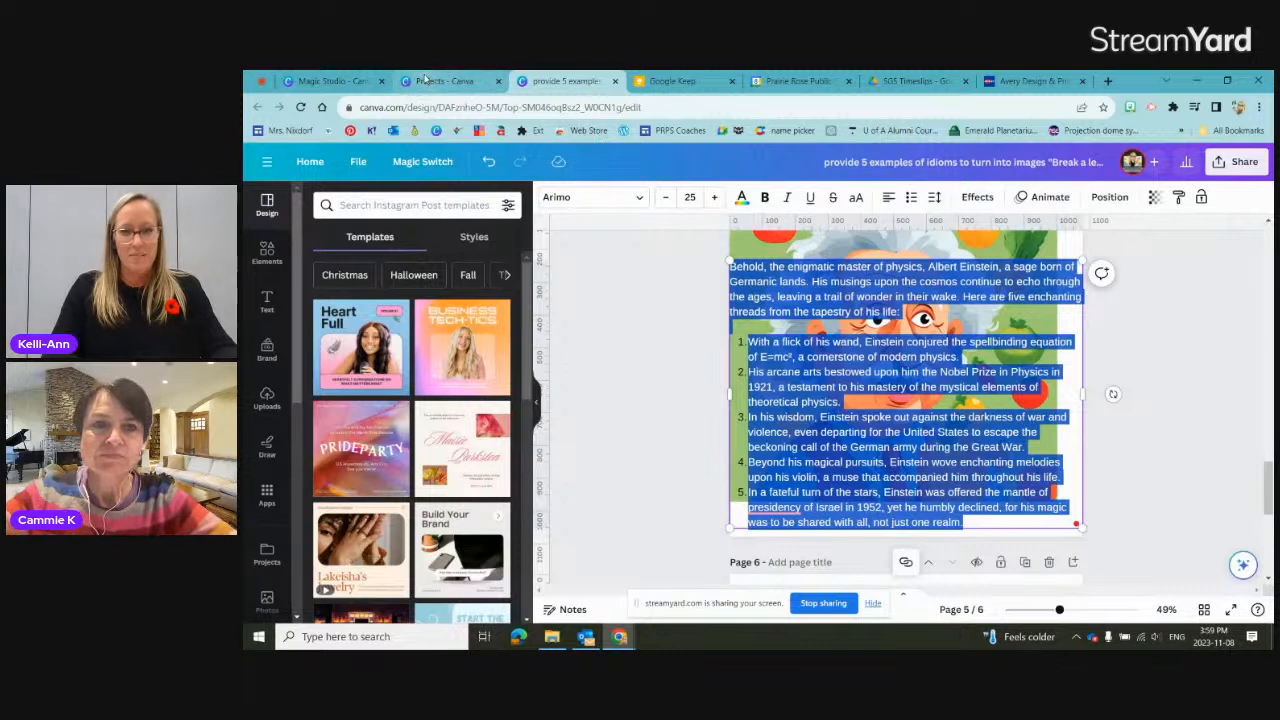
Step: Return to the Magic Studio overview and look through its introduction, Magic Design and Magic Write sections
{"action": "left_click", "coordinate": [330, 80]}
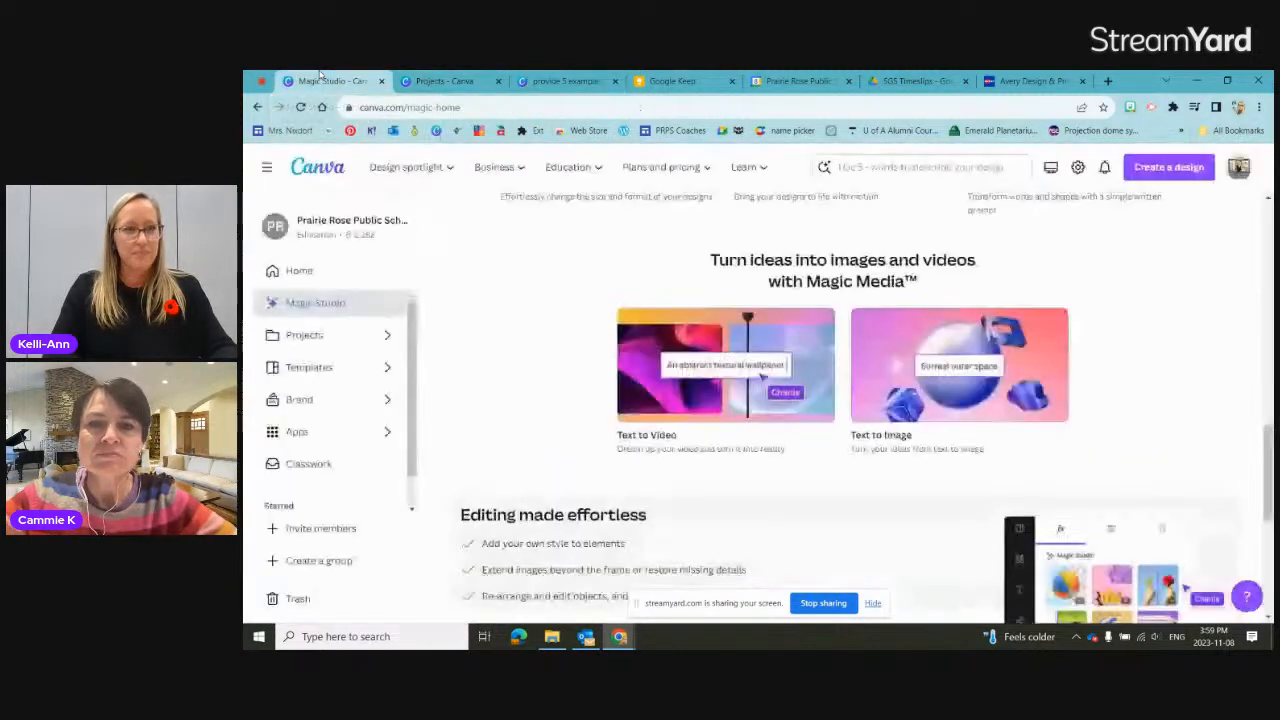
{"action": "left_click", "coordinate": [304, 306]}
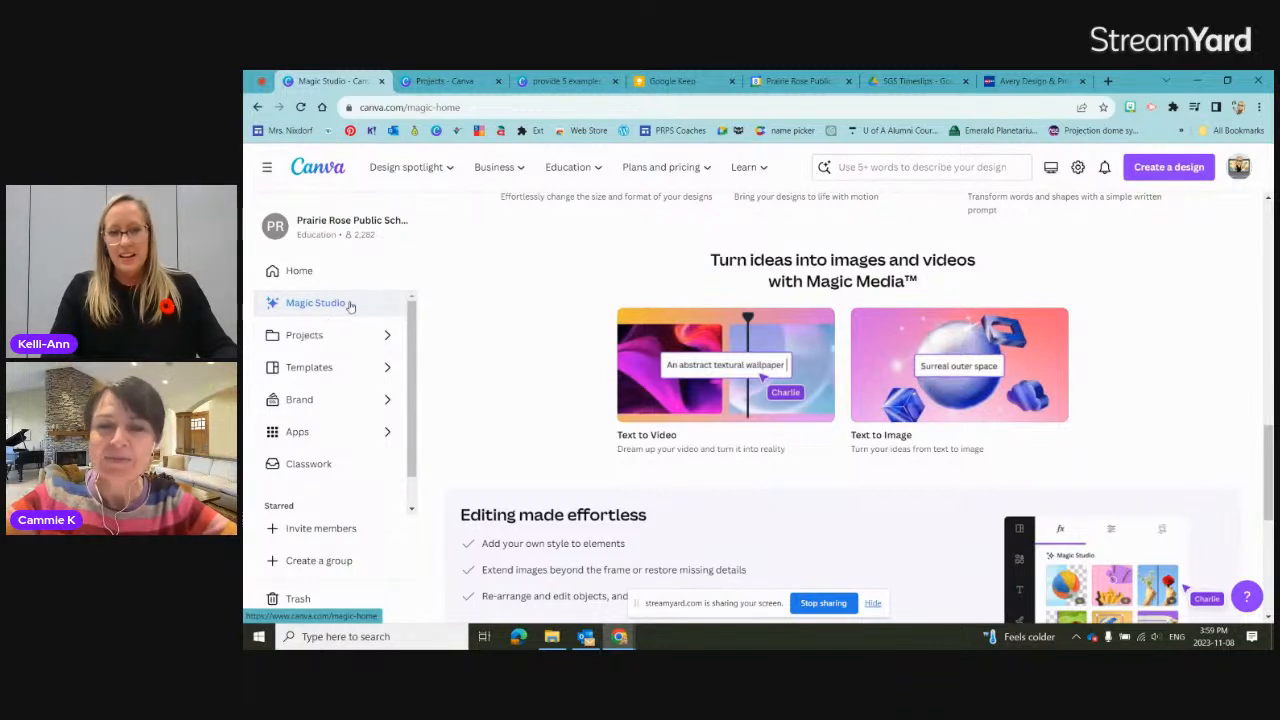
{"action": "left_click", "coordinate": [289, 280]}
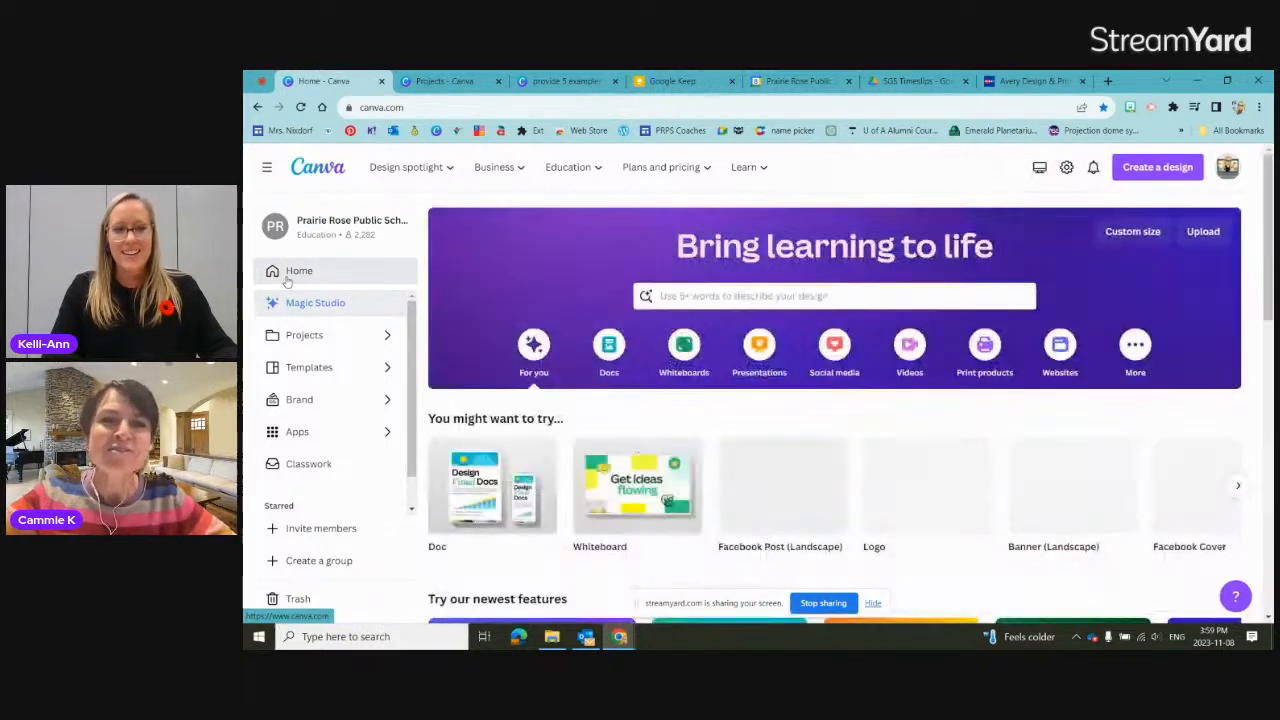
{"action": "left_click", "coordinate": [296, 309]}
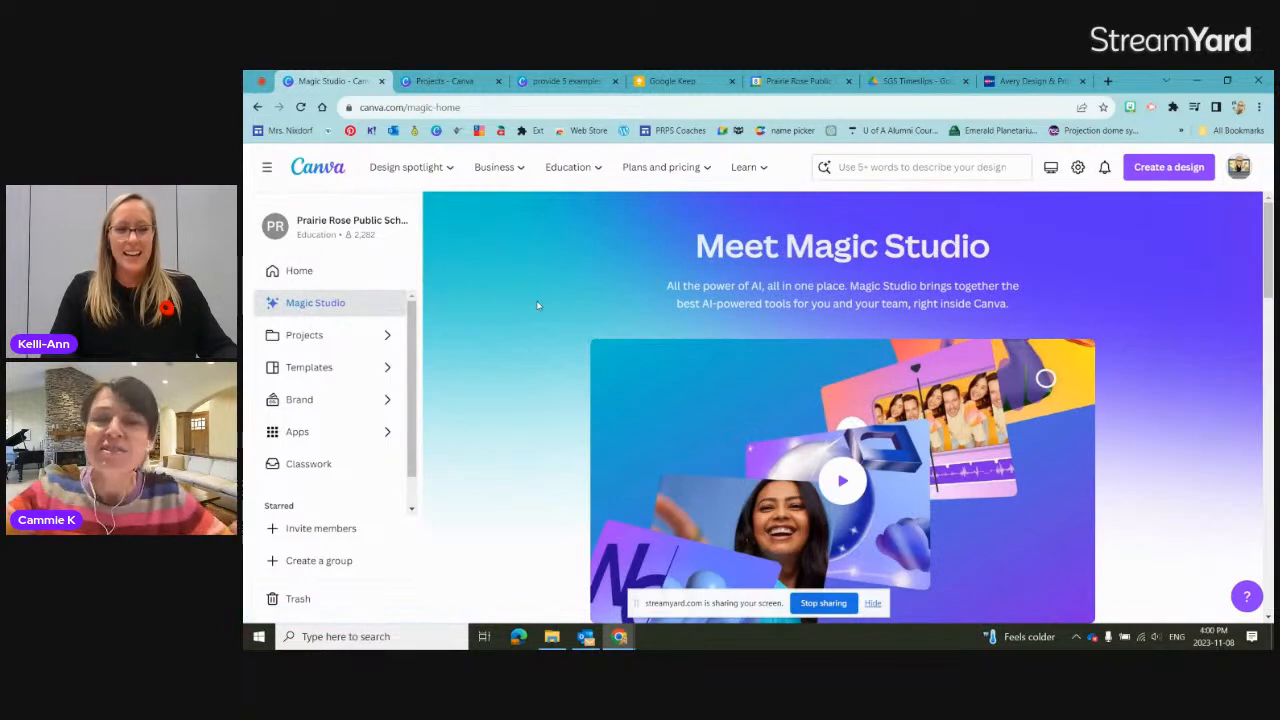
{"action": "scroll", "coordinate": [536, 304], "scroll_direction": "down", "scroll_amount": 1}
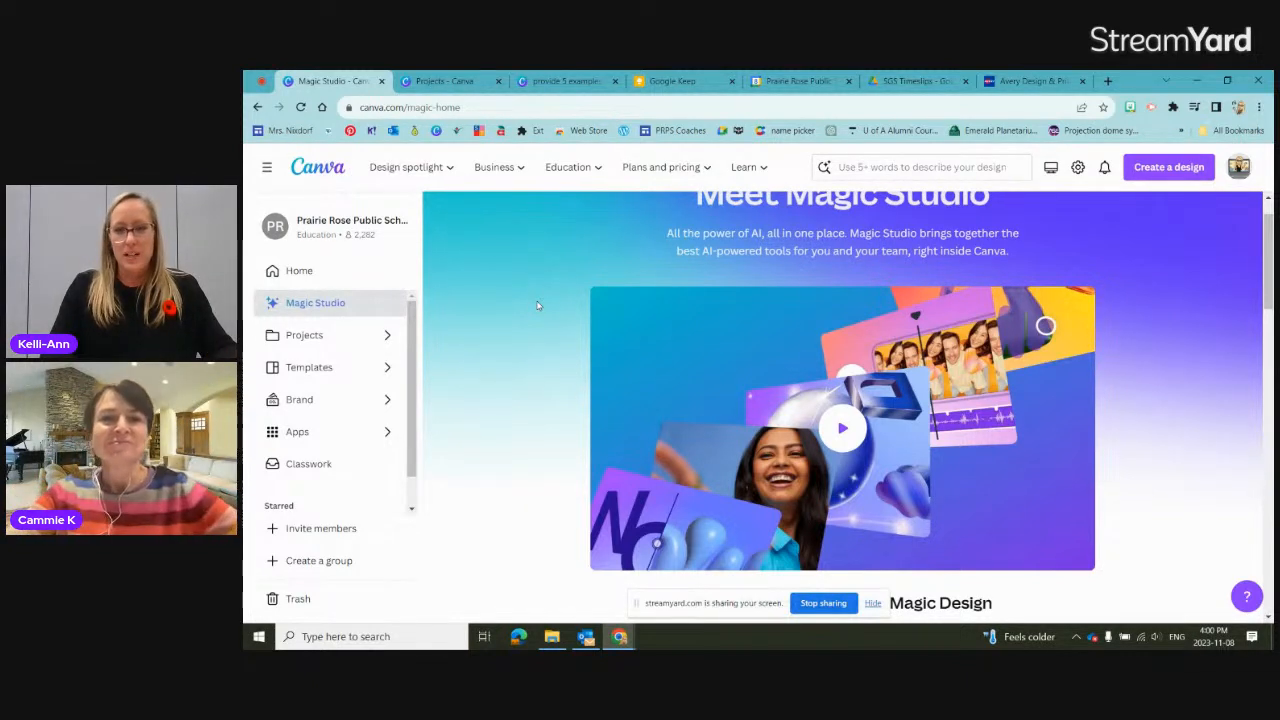
{"action": "scroll", "coordinate": [537, 305], "scroll_direction": "down", "scroll_amount": 2}
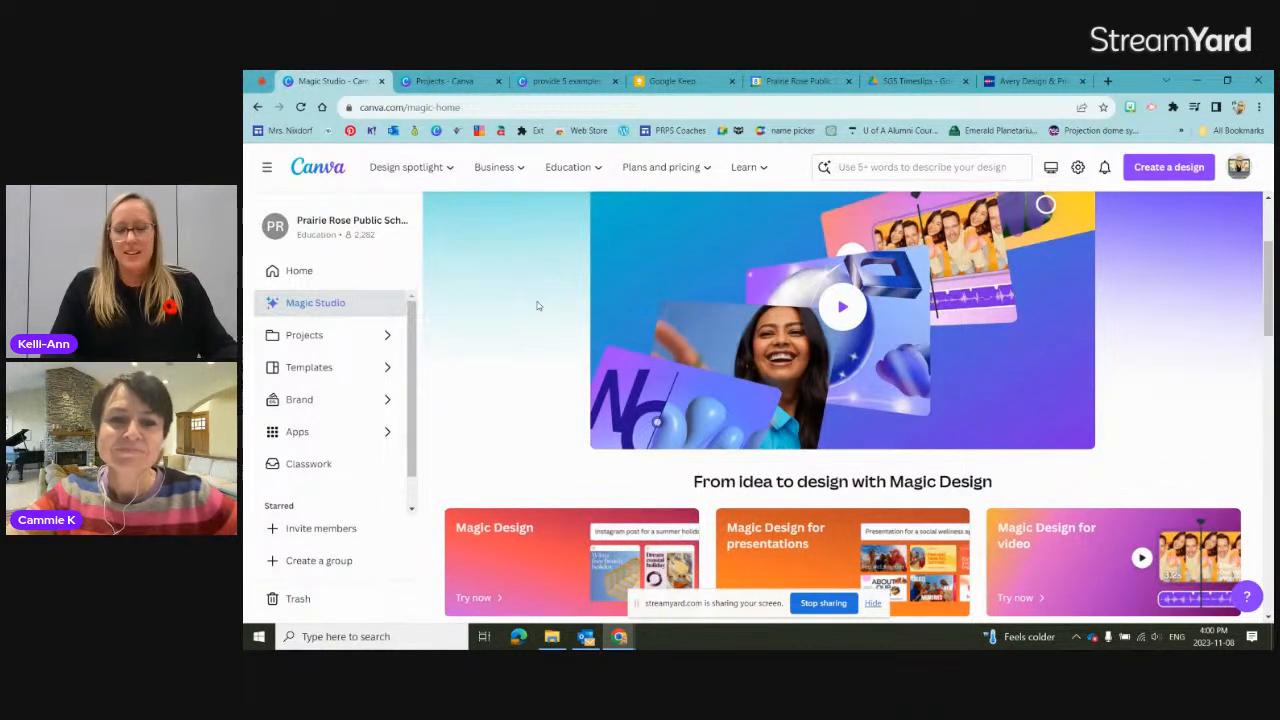
{"action": "scroll", "coordinate": [537, 305], "scroll_direction": "down", "scroll_amount": 1}
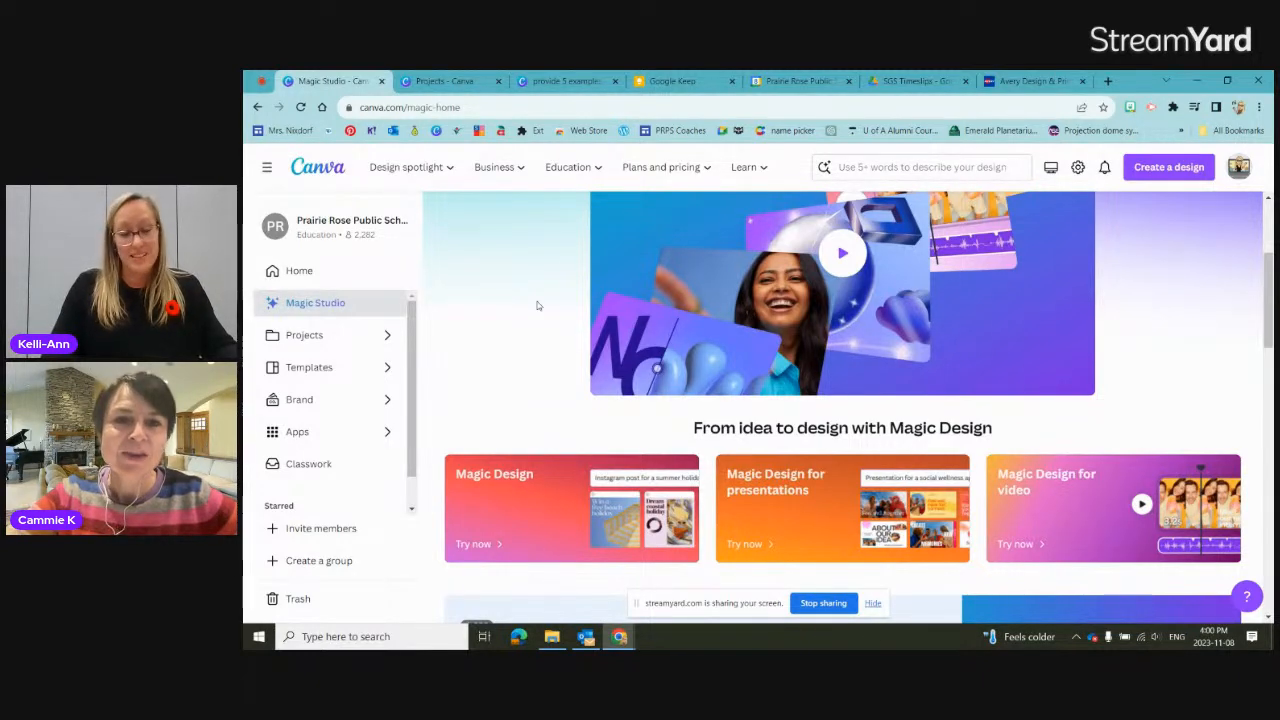
{"action": "scroll", "coordinate": [537, 305], "scroll_direction": "down", "scroll_amount": 2}
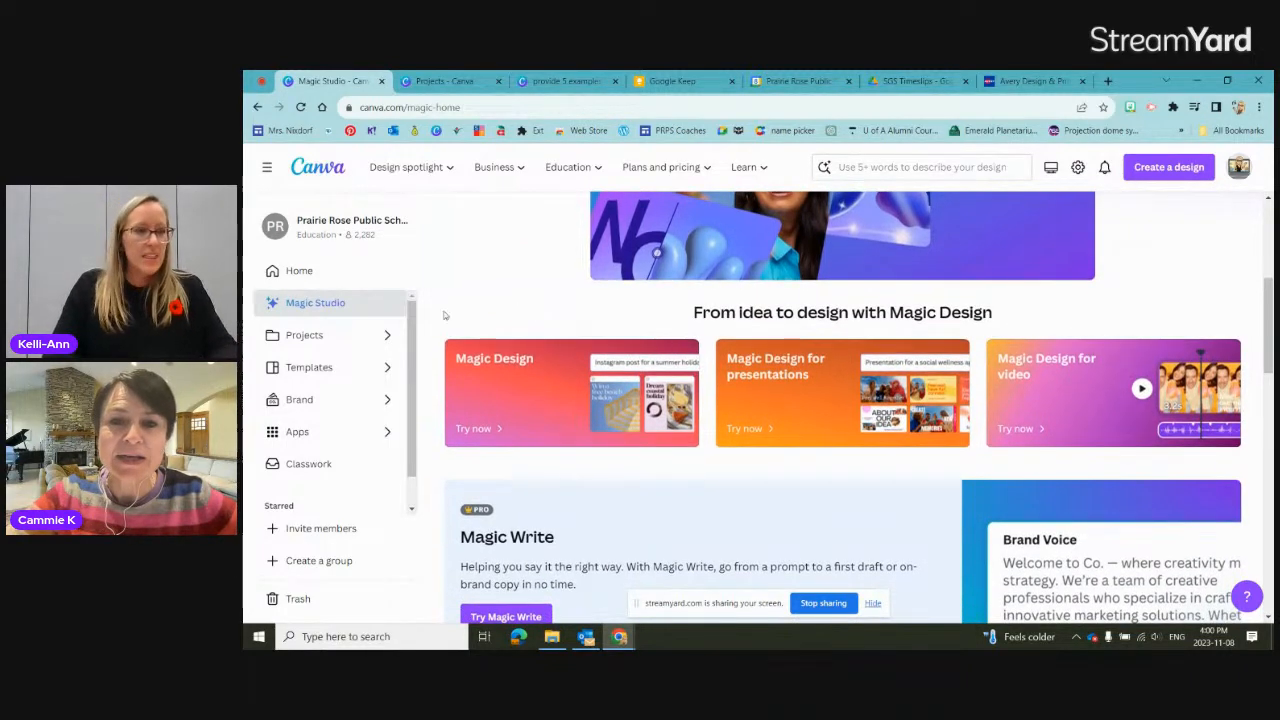
Step: Go to the Canva home page and look over the suggested formats, newest features and recent designs
{"action": "left_click", "coordinate": [320, 170]}
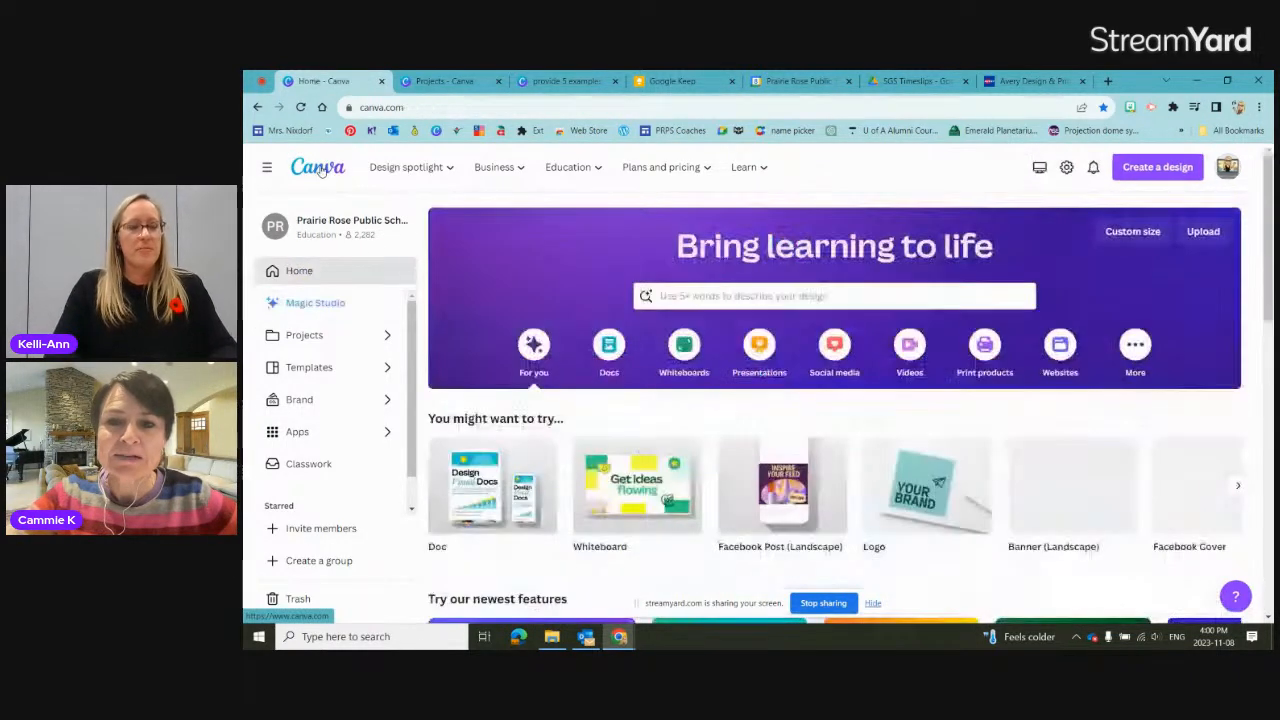
{"action": "scroll", "coordinate": [831, 318], "scroll_direction": "down", "scroll_amount": 3}
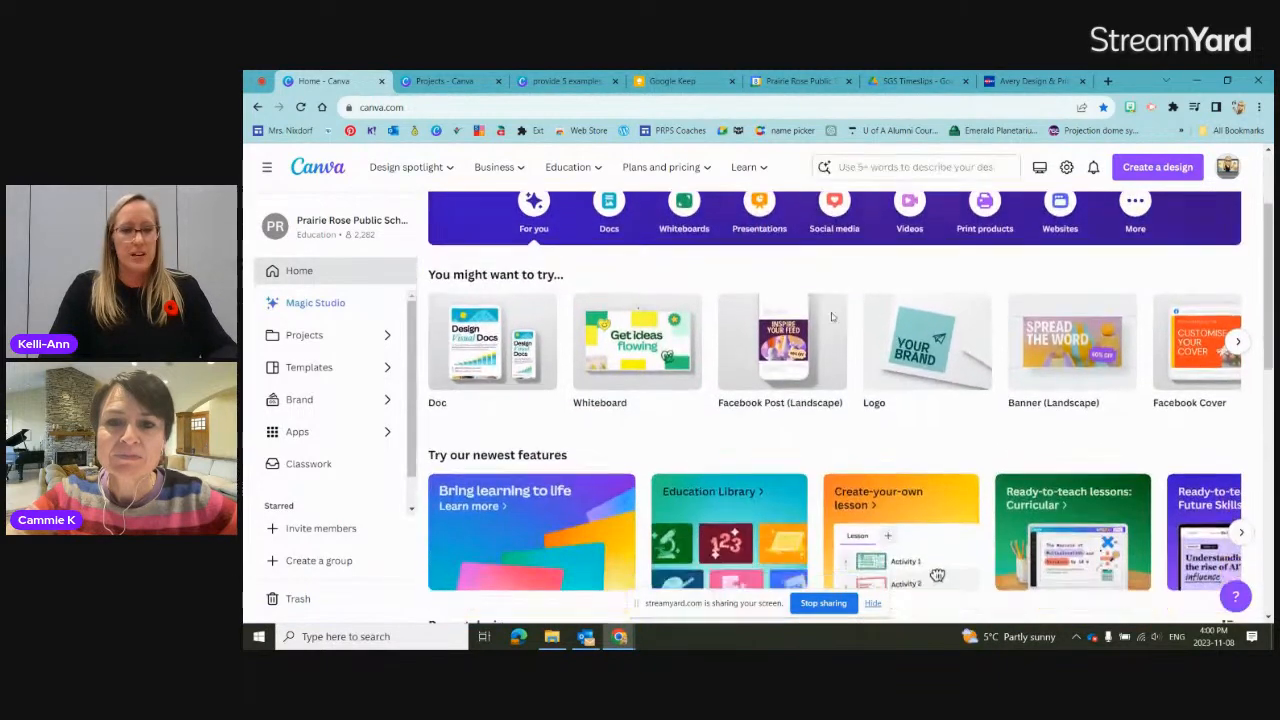
{"action": "scroll", "coordinate": [831, 318], "scroll_direction": "down", "scroll_amount": 1}
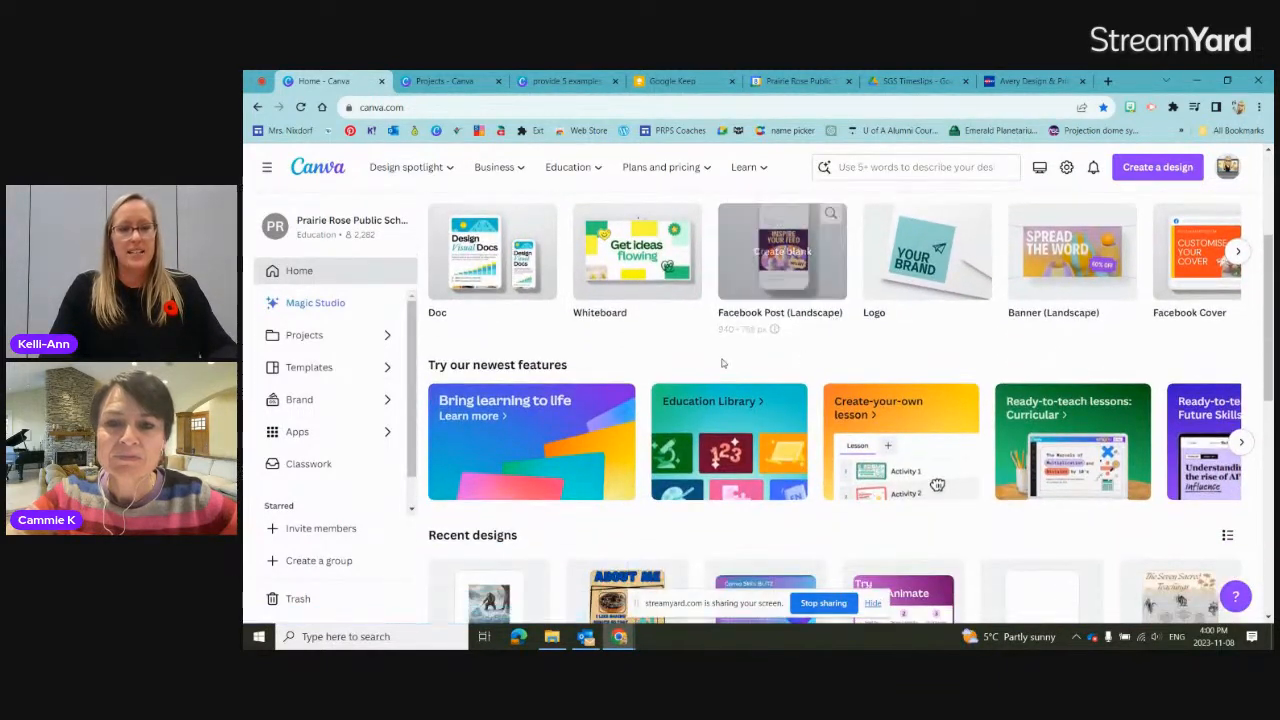